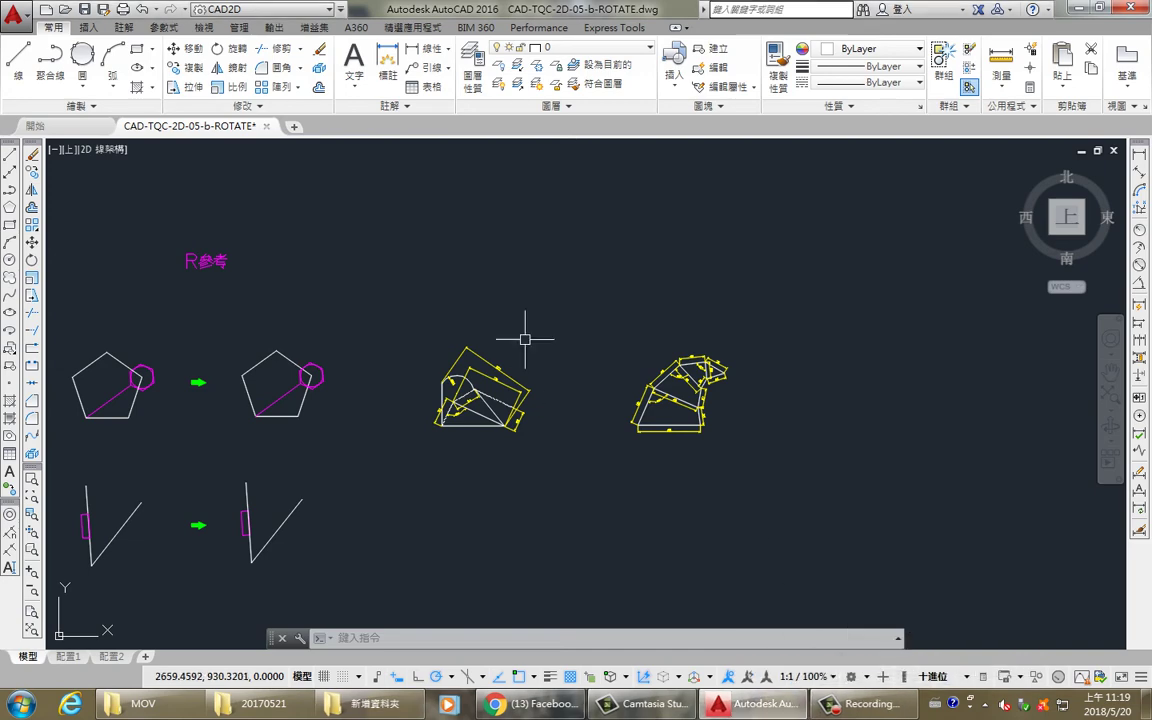
- Zoom and pan until the dimensioned triangle-with-arc figure is centred and fills the view
{"action": "scroll", "coordinate": [511, 422], "scroll_direction": "up", "scroll_amount": 5}
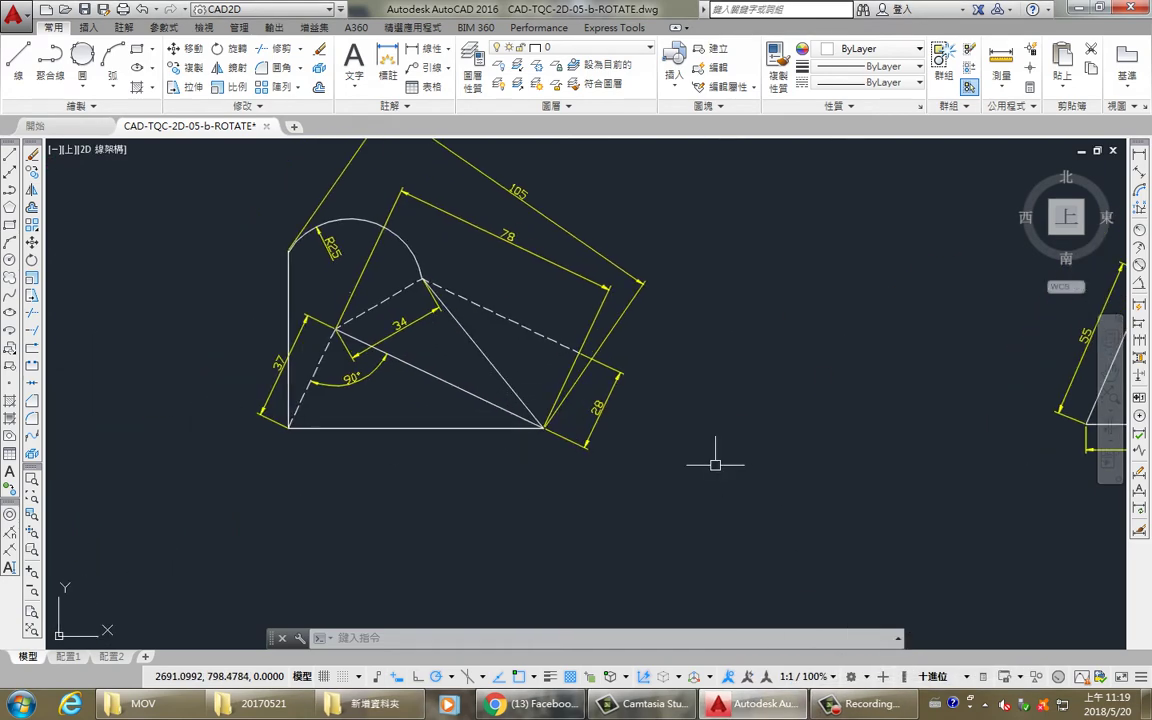
{"action": "scroll", "coordinate": [617, 424], "scroll_direction": "down", "scroll_amount": 3}
{"action": "middle_click_drag", "start_coordinate": [617, 424], "coordinate": [448, 431]}
{"action": "middle_click_drag", "start_coordinate": [622, 409], "coordinate": [720, 466]}
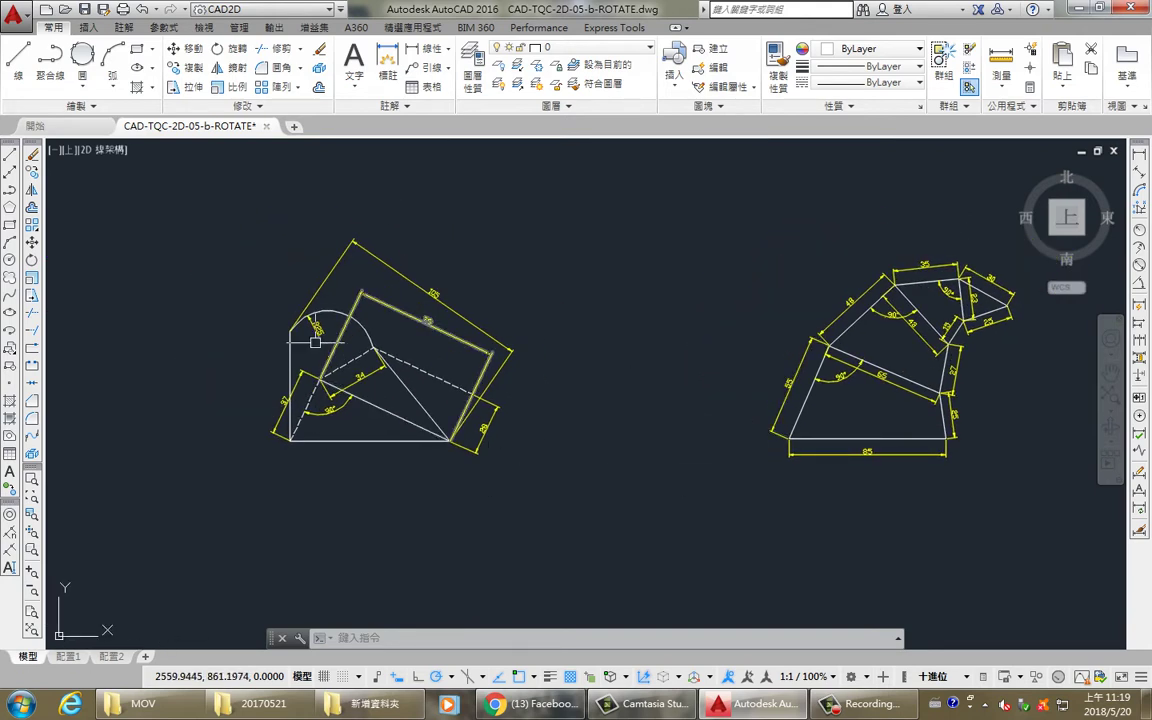
{"action": "middle_click_drag", "start_coordinate": [425, 380], "coordinate": [438, 357]}
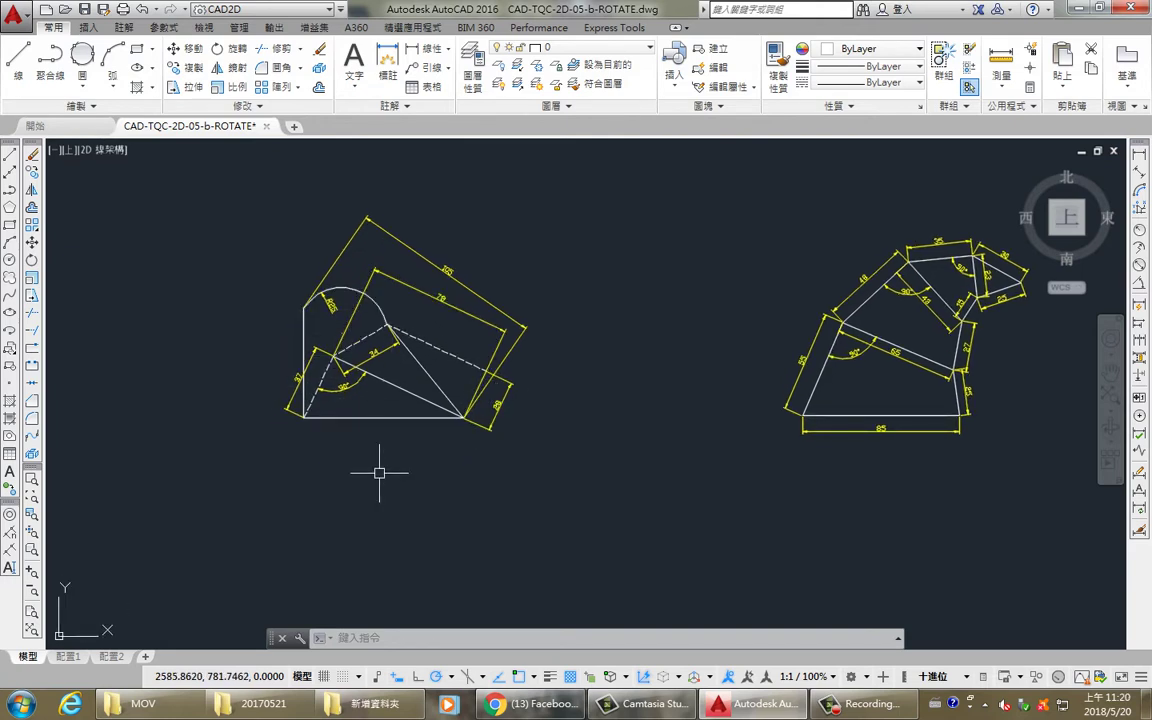
- Set the left figure's short dashed side, long dashed diagonal and bottom edge to Magenta
{"action": "scroll", "coordinate": [348, 405], "scroll_direction": "up", "scroll_amount": 2}
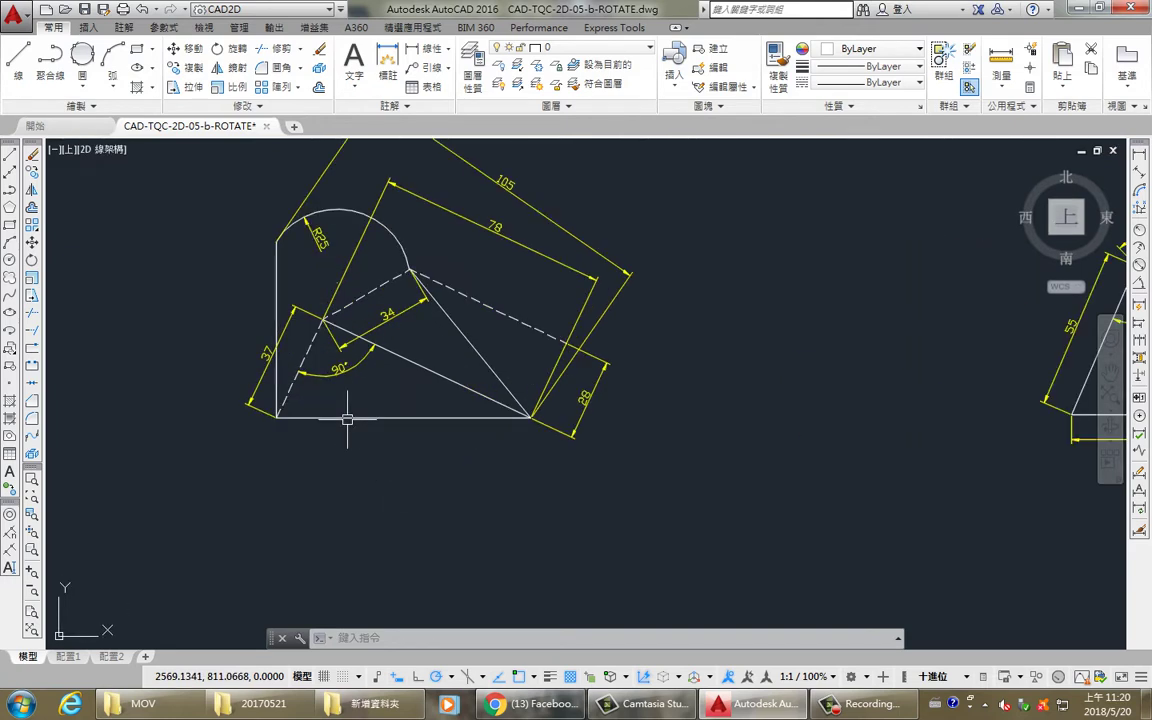
{"action": "left_click", "coordinate": [290, 392]}
{"action": "left_click", "coordinate": [404, 362]}
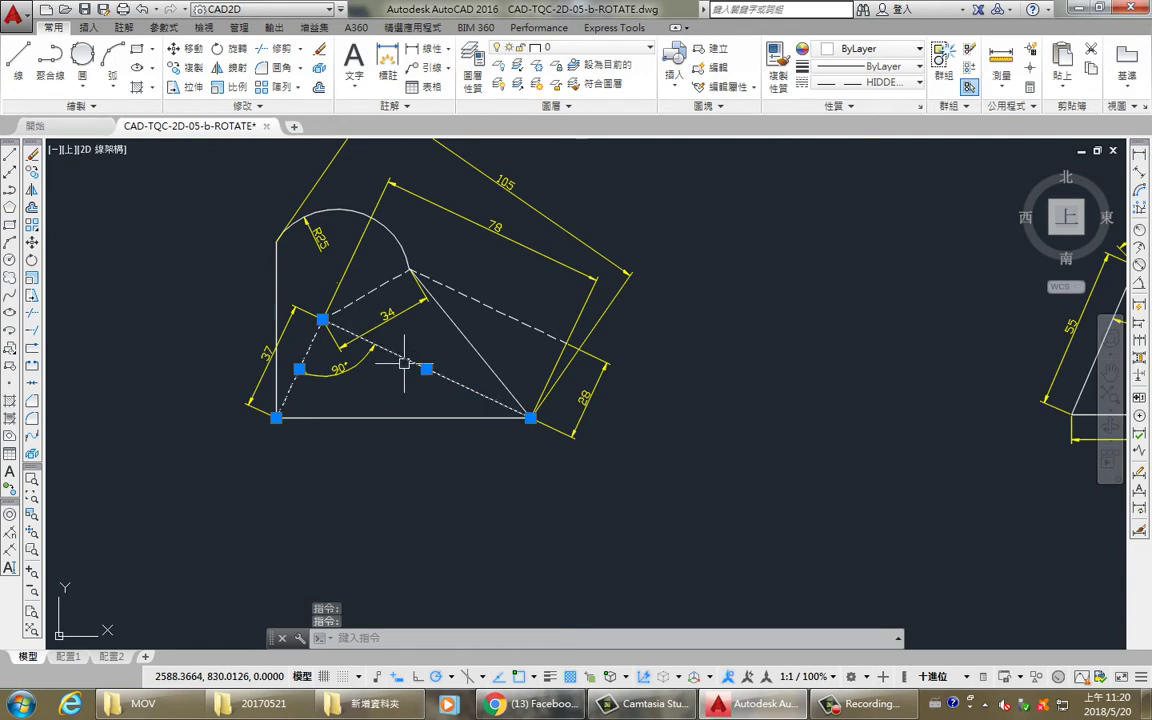
{"action": "left_click", "coordinate": [392, 417]}
{"action": "left_click", "coordinate": [868, 48]}
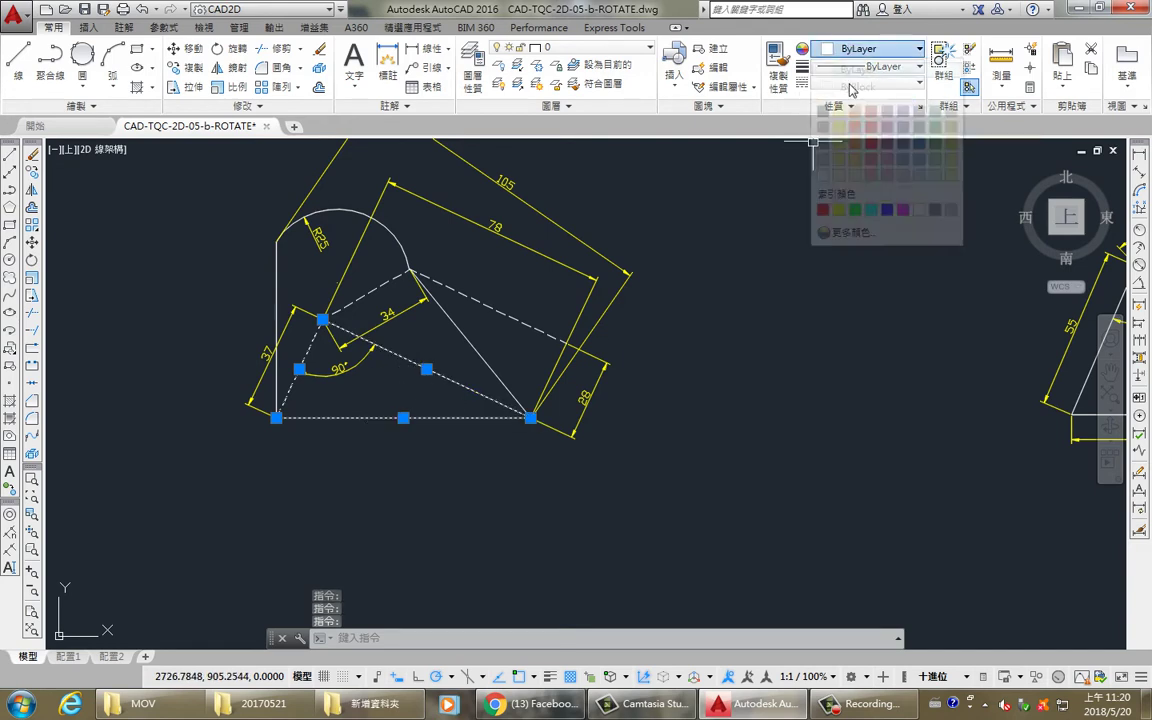
{"action": "left_click", "coordinate": [808, 200]}
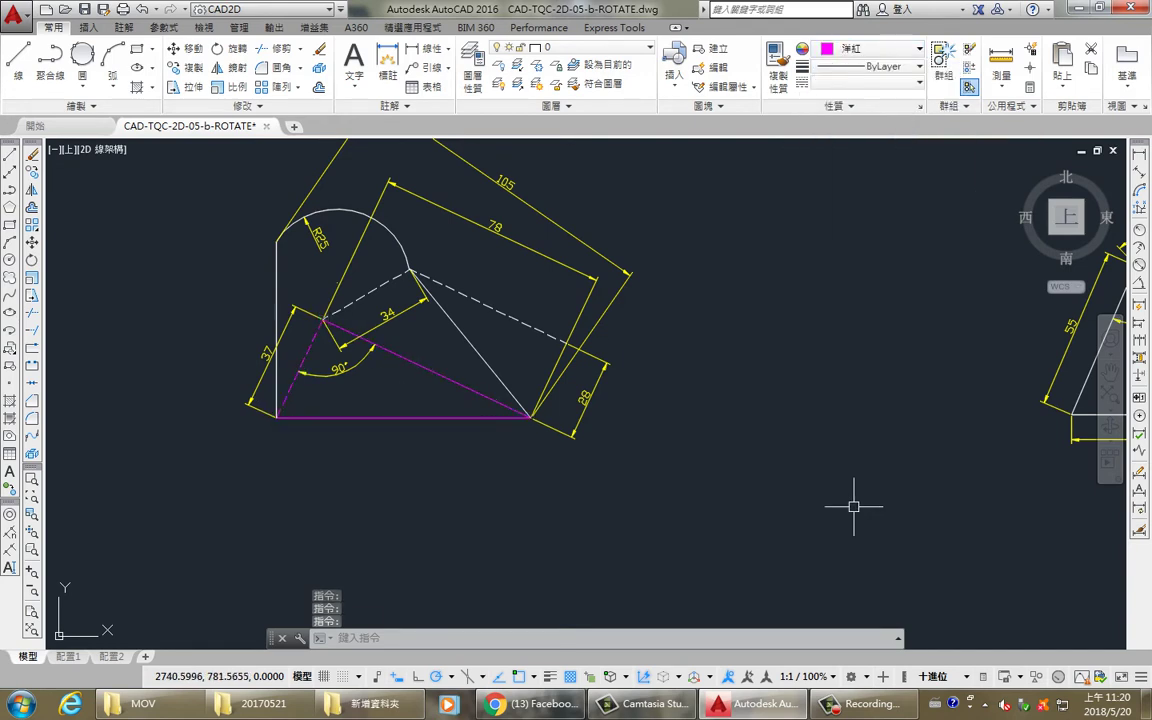
{"action": "key", "text": "Escape"}
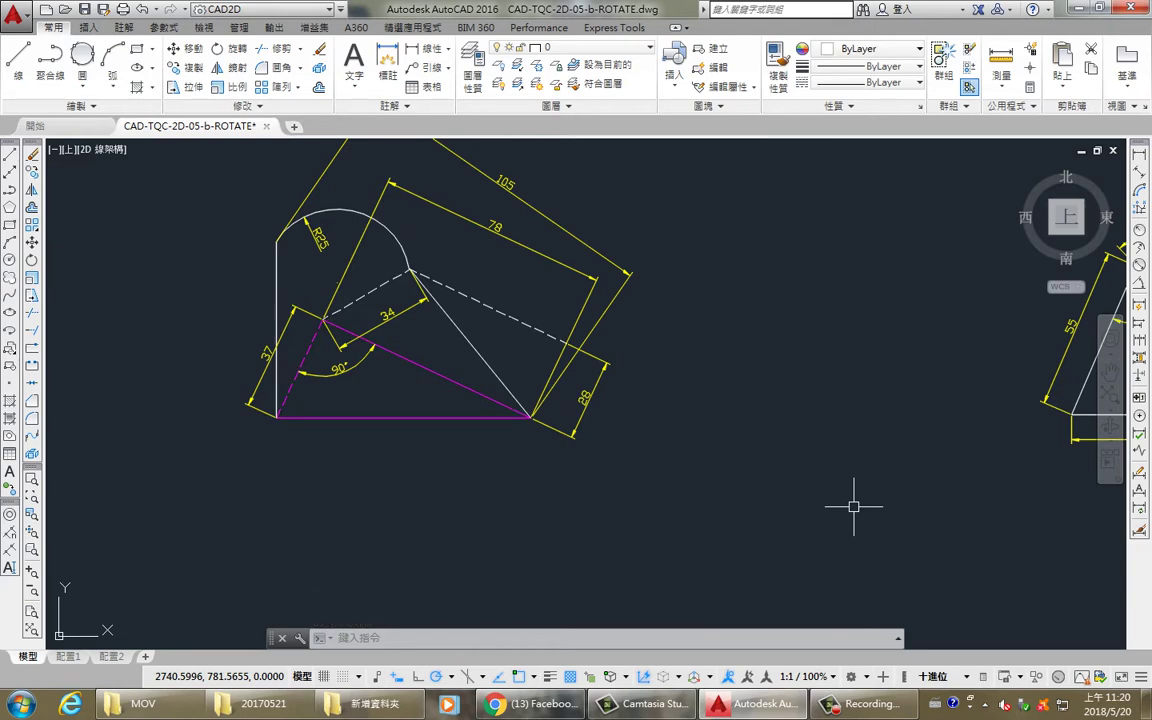
- Pan up and zoom out so both figures sit at the top with empty space below
{"action": "mouse_move", "coordinate": [425, 406]}
{"action": "middle_mouse_down"}
{"action": "mouse_move", "coordinate": [411, 468]}
{"action": "mouse_move", "coordinate": [459, 417]}
{"action": "middle_mouse_up"}
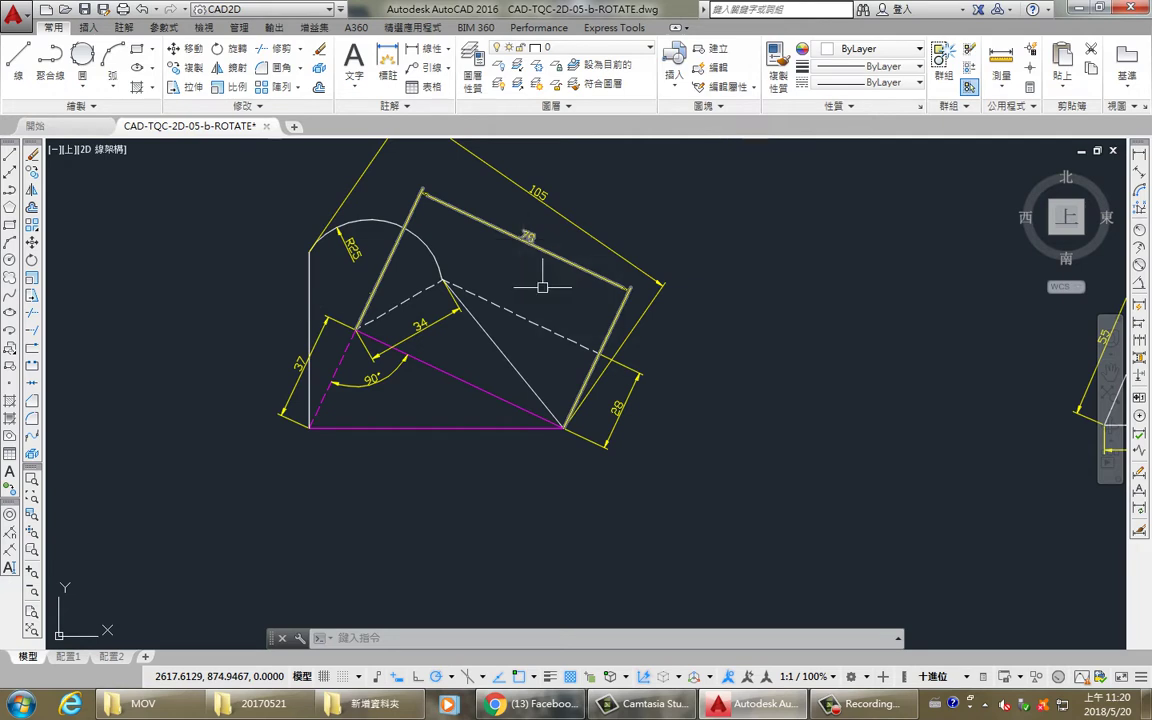
{"action": "mouse_move", "coordinate": [298, 370]}
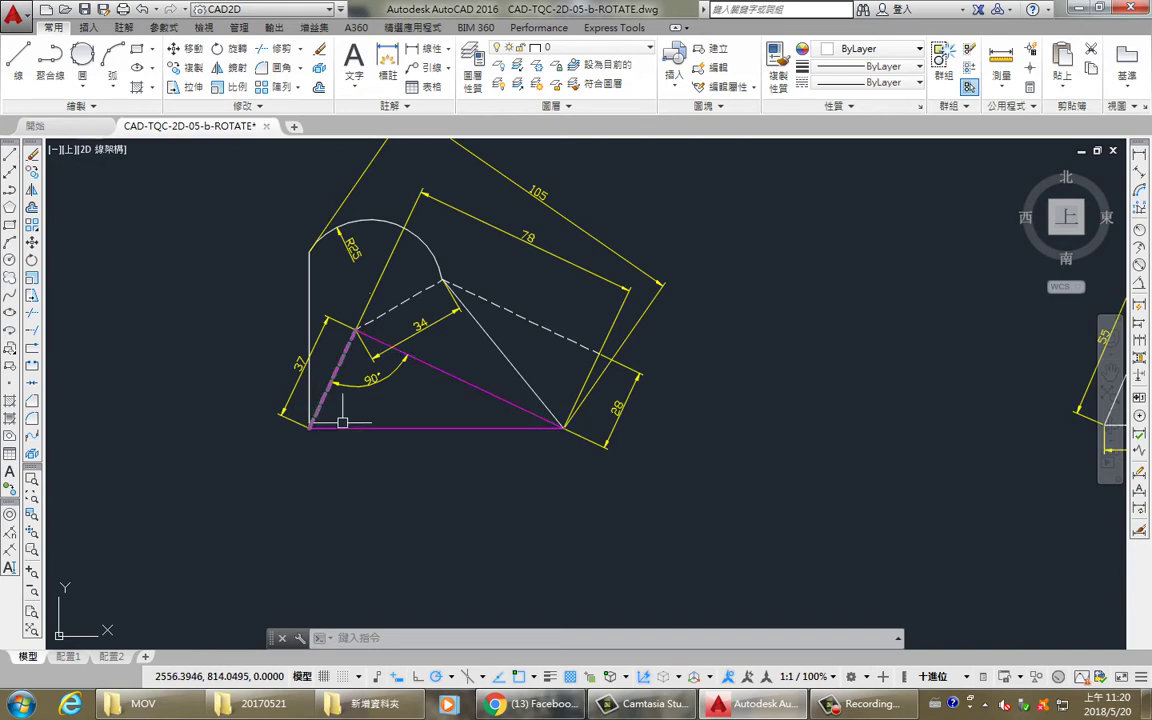
{"action": "middle_click_drag", "start_coordinate": [437, 530], "coordinate": [428, 514]}
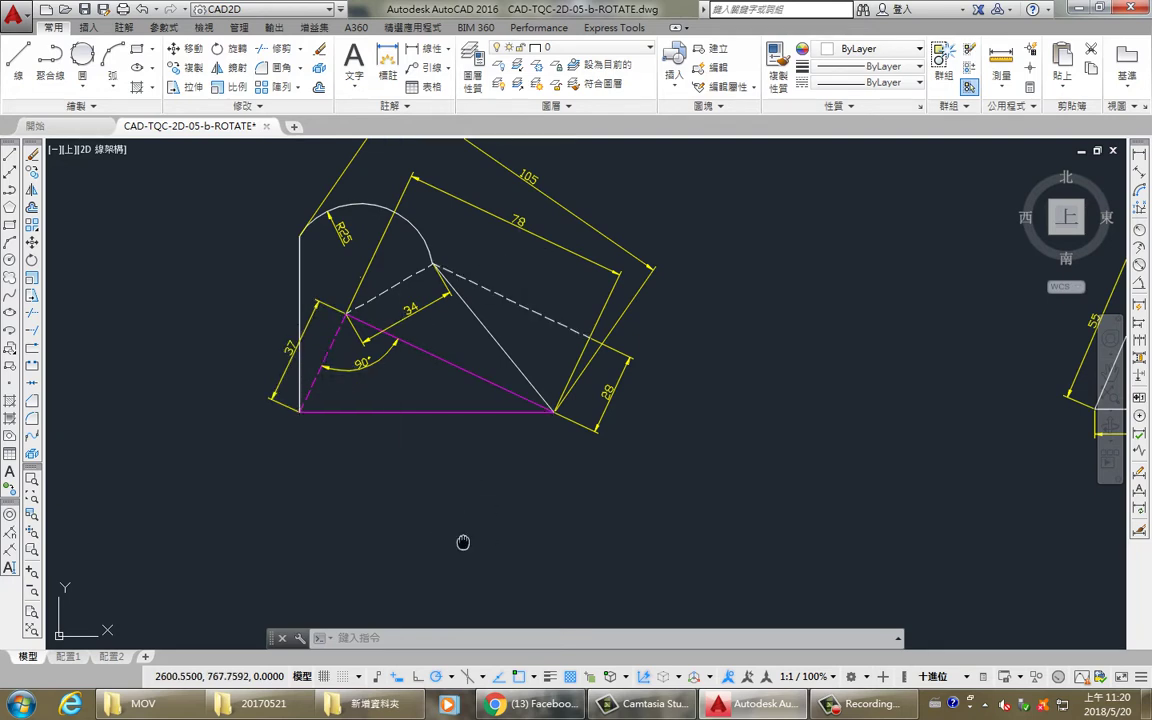
{"action": "middle_click_drag", "start_coordinate": [463, 542], "coordinate": [465, 398]}
{"action": "scroll", "coordinate": [450, 404], "scroll_direction": "down", "scroll_amount": 2}
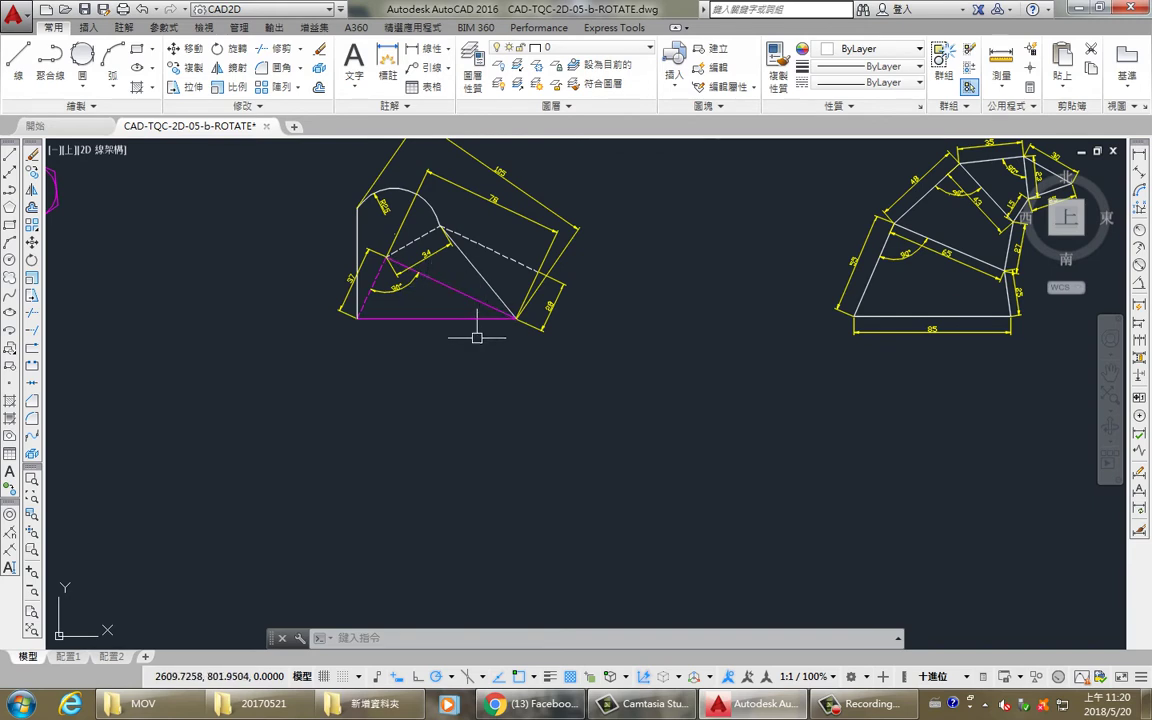
- With LINE, draw a closed triangle below the figures: 37 units up, 78 right, then close
{"action": "type", "text": "l"}
{"action": "key", "text": "Return"}
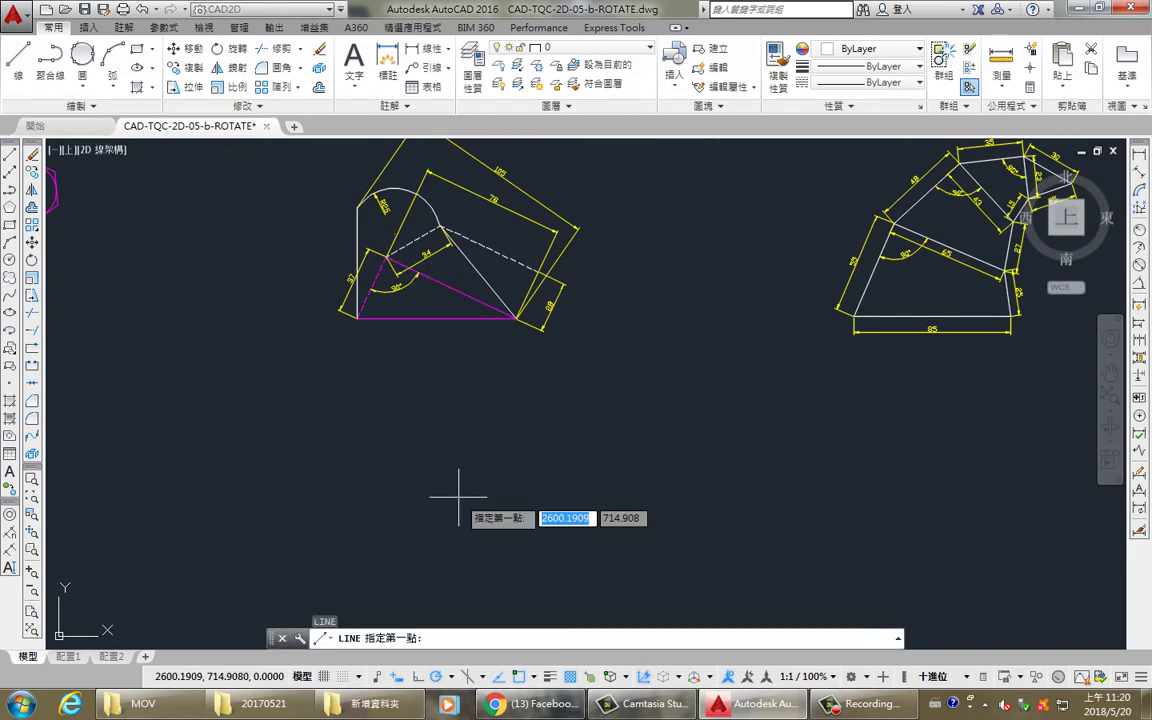
{"action": "left_click", "coordinate": [428, 512]}
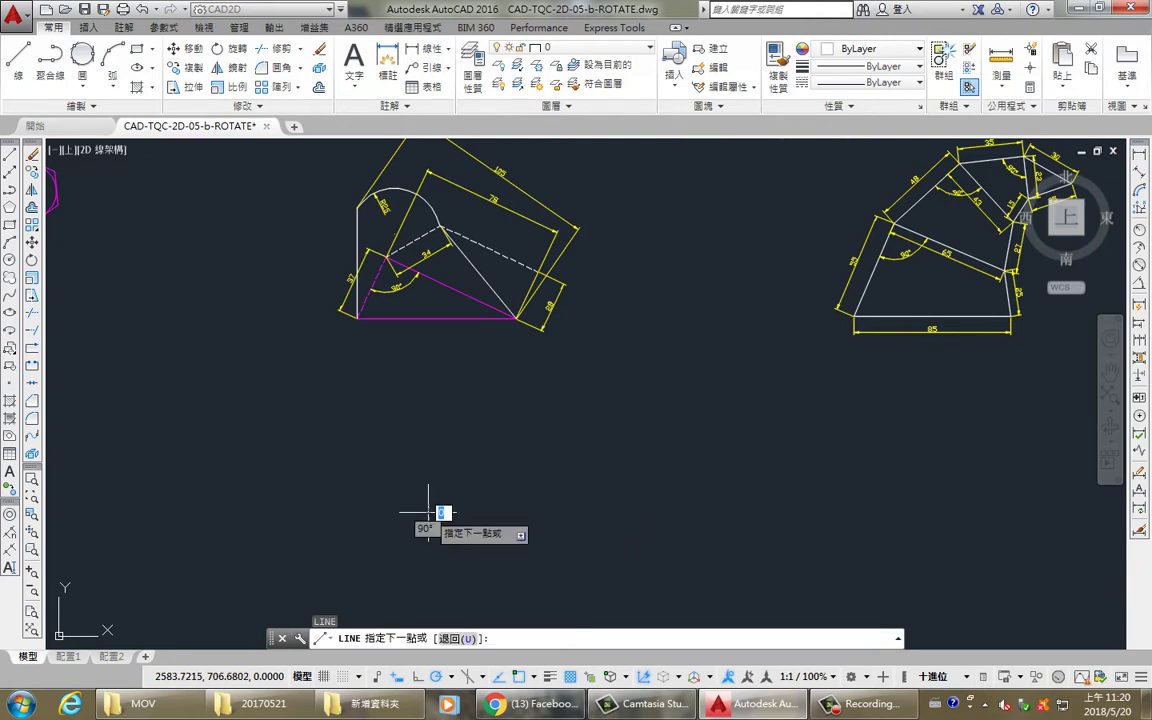
{"action": "type", "text": "37"}
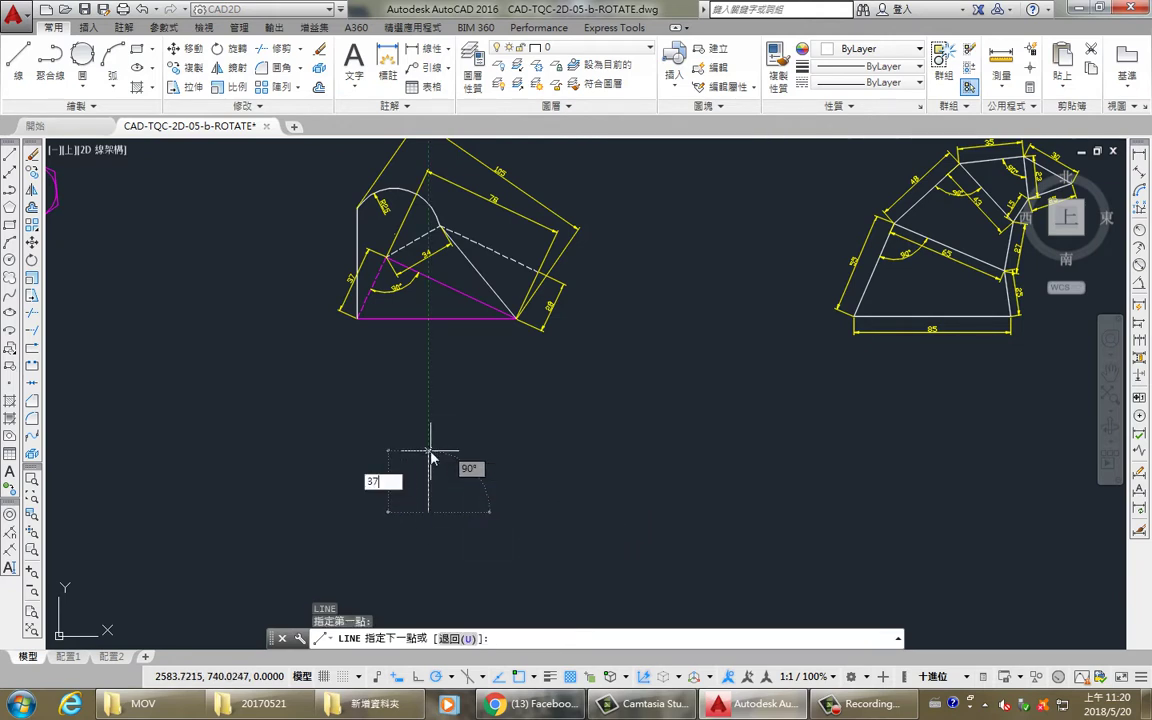
{"action": "key", "text": "Return"}
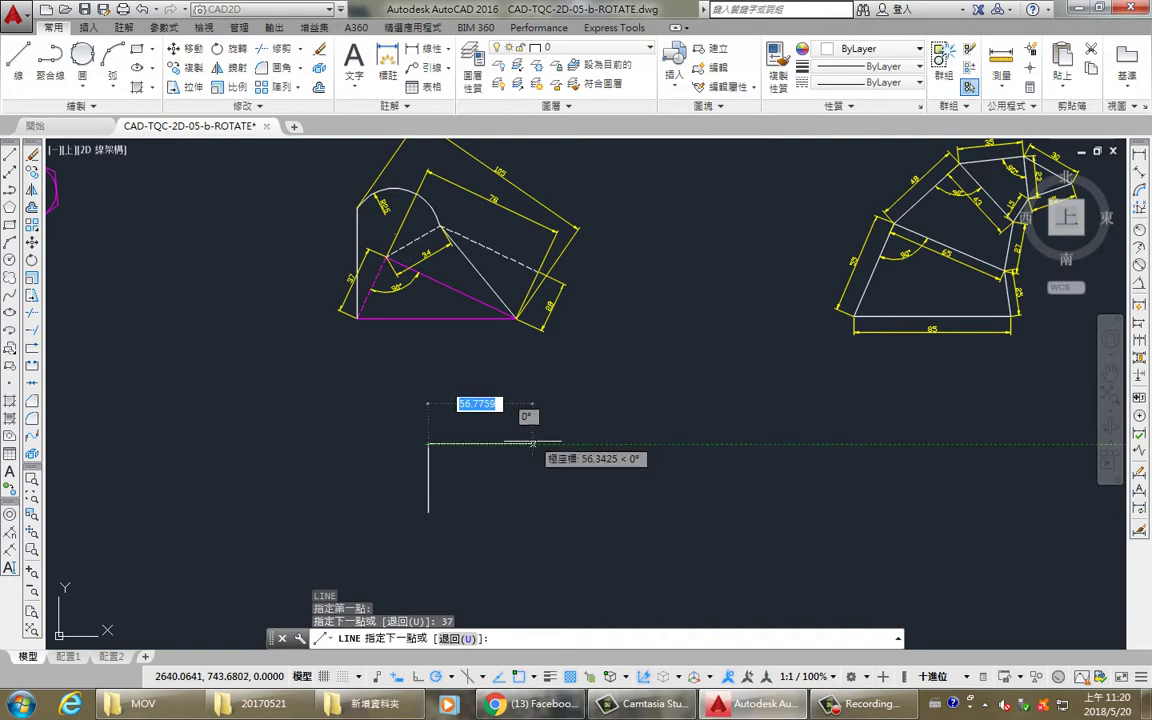
{"action": "type", "text": "78"}
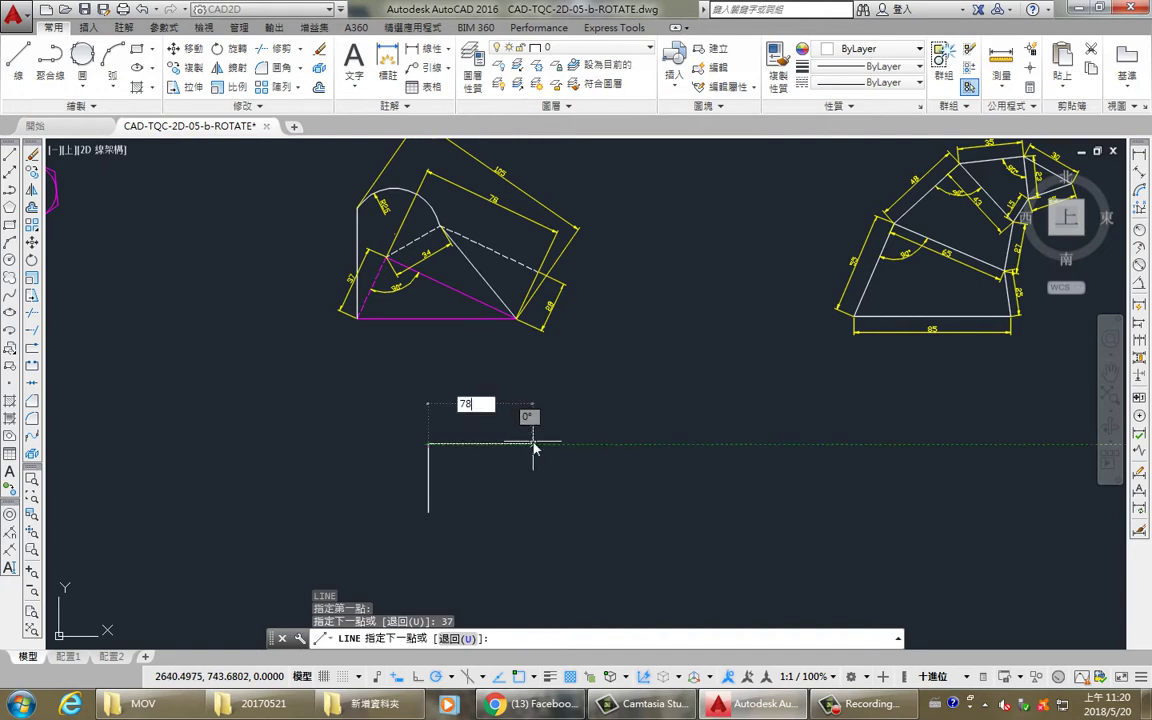
{"action": "key", "text": "Return"}
{"action": "type", "text": "c"}
{"action": "key", "text": "Return"}
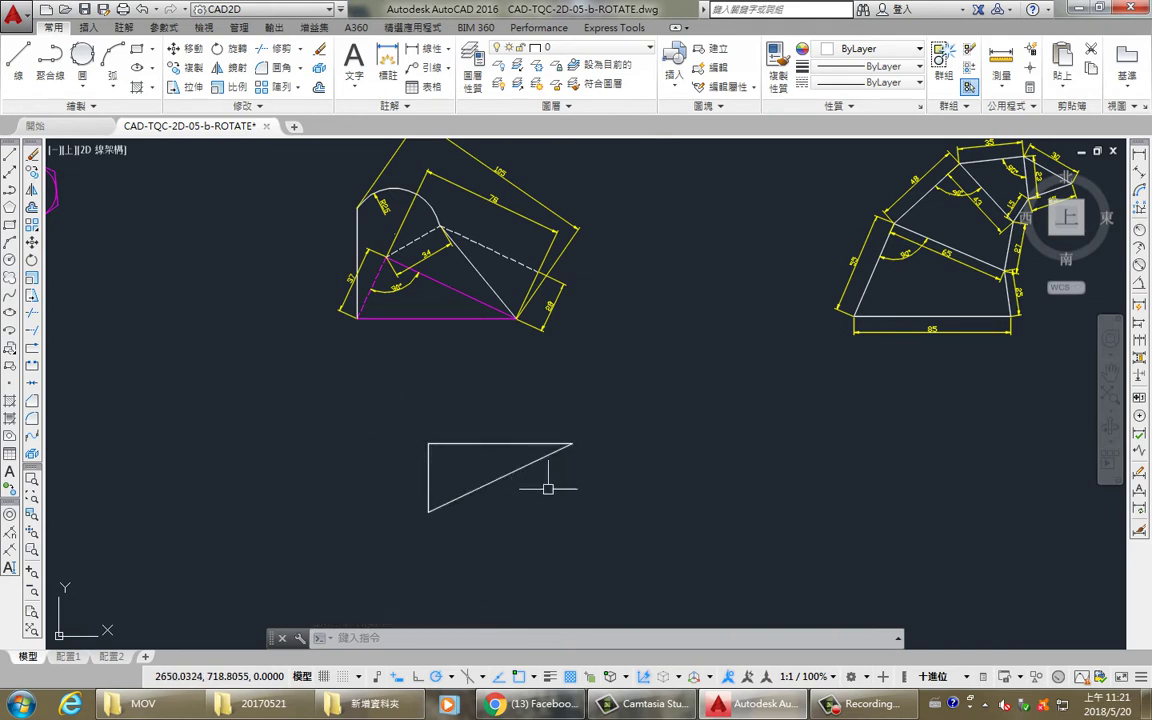
- Select the new triangle and start a rotation about its bottom corner, then cancel it
{"action": "left_click_drag", "start_coordinate": [588, 512], "coordinate": [316, 390]}
{"action": "type", "text": "r"}
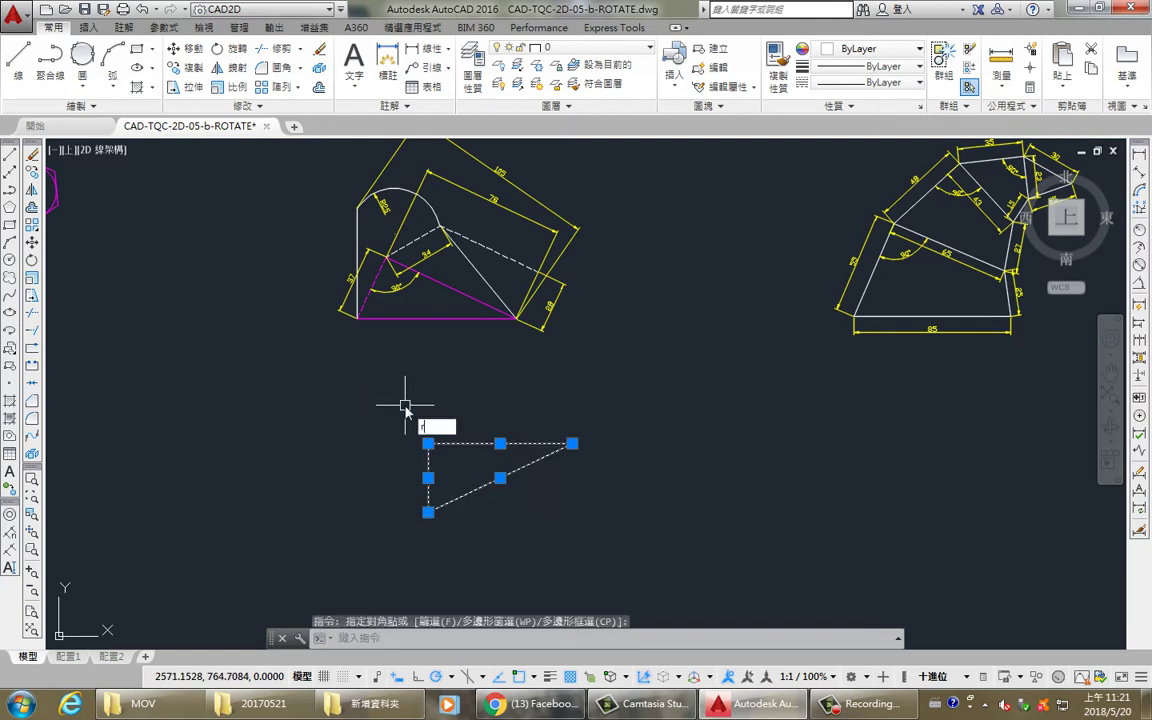
{"action": "type", "text": "o"}
{"action": "key", "text": "Return"}
{"action": "left_click", "coordinate": [428, 511]}
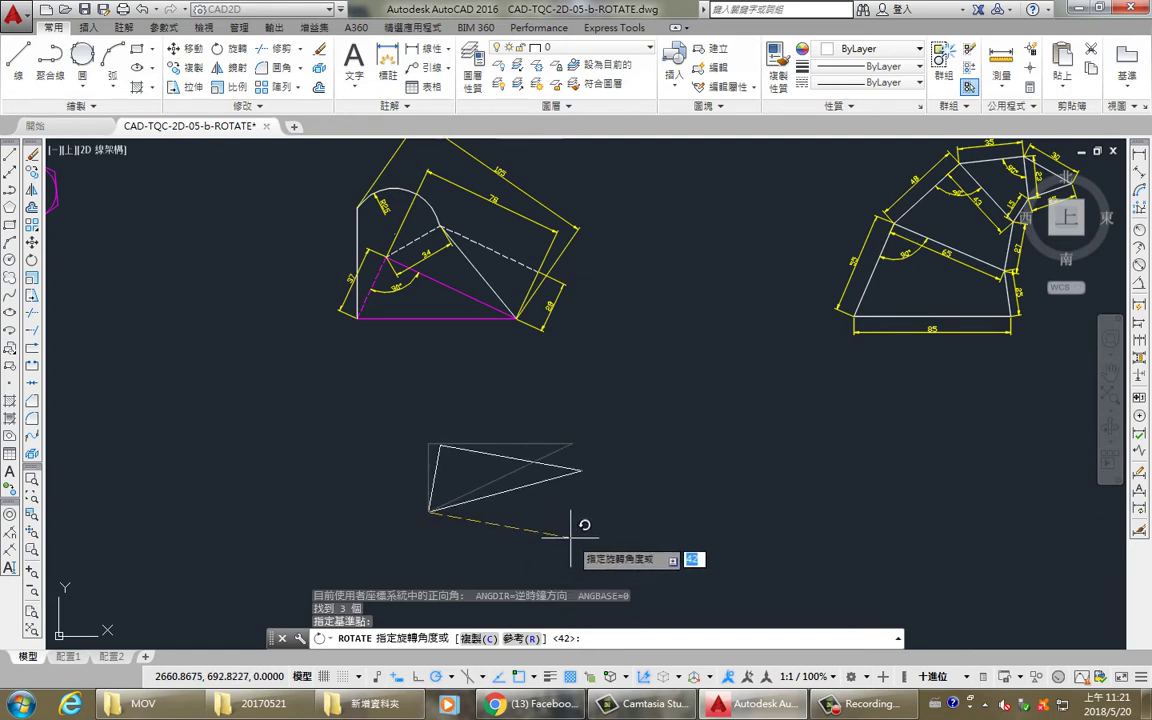
{"action": "key", "text": "Escape"}
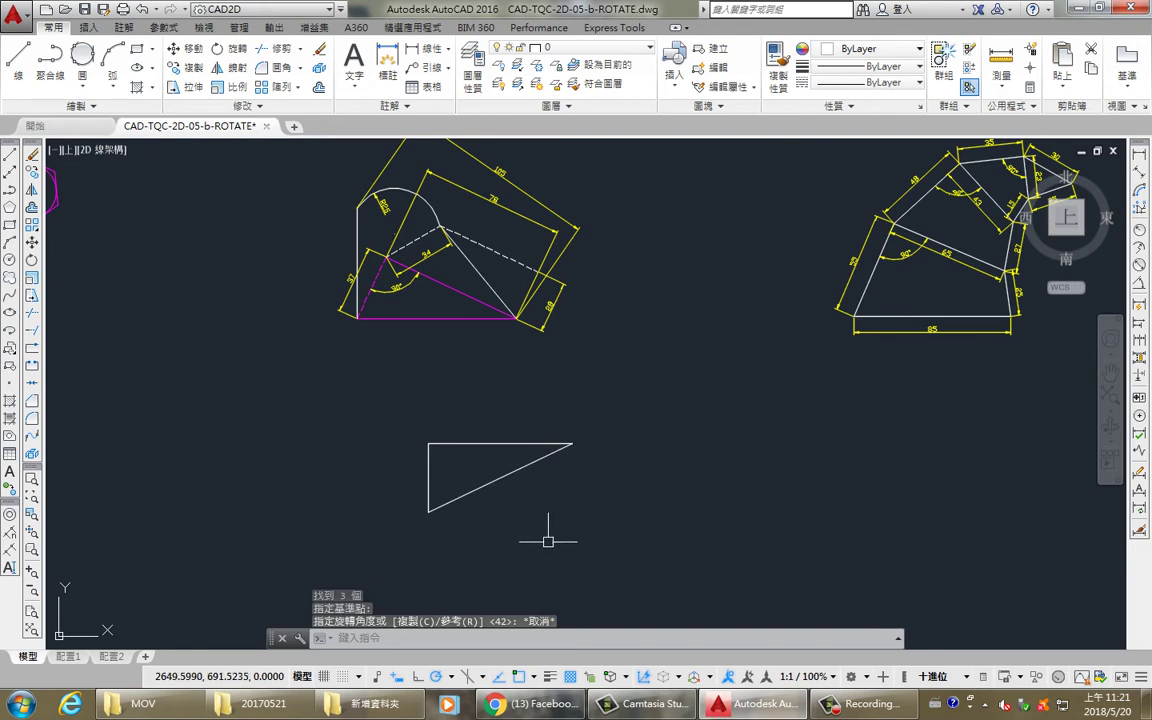
- Rotate the triangle by reference about its bottom corner, bringing the diagonal to 0°
{"action": "left_click", "coordinate": [577, 545]}
{"action": "left_click", "coordinate": [424, 400]}
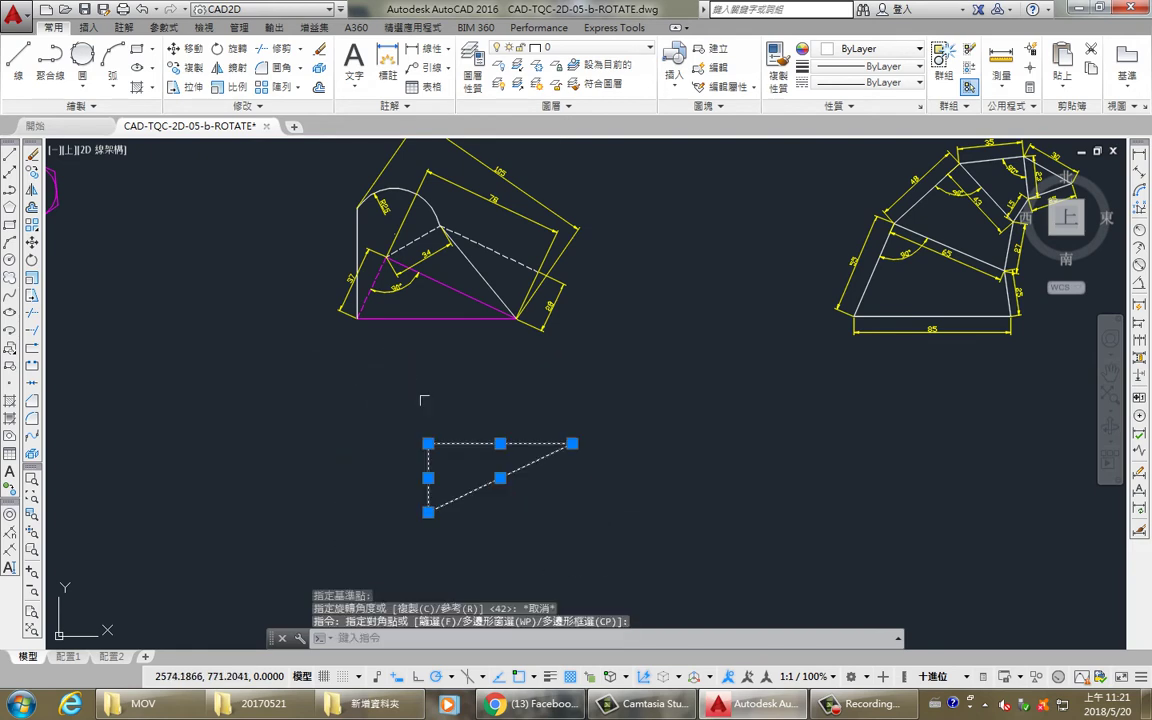
{"action": "type", "text": "ro"}
{"action": "key", "text": "Return"}
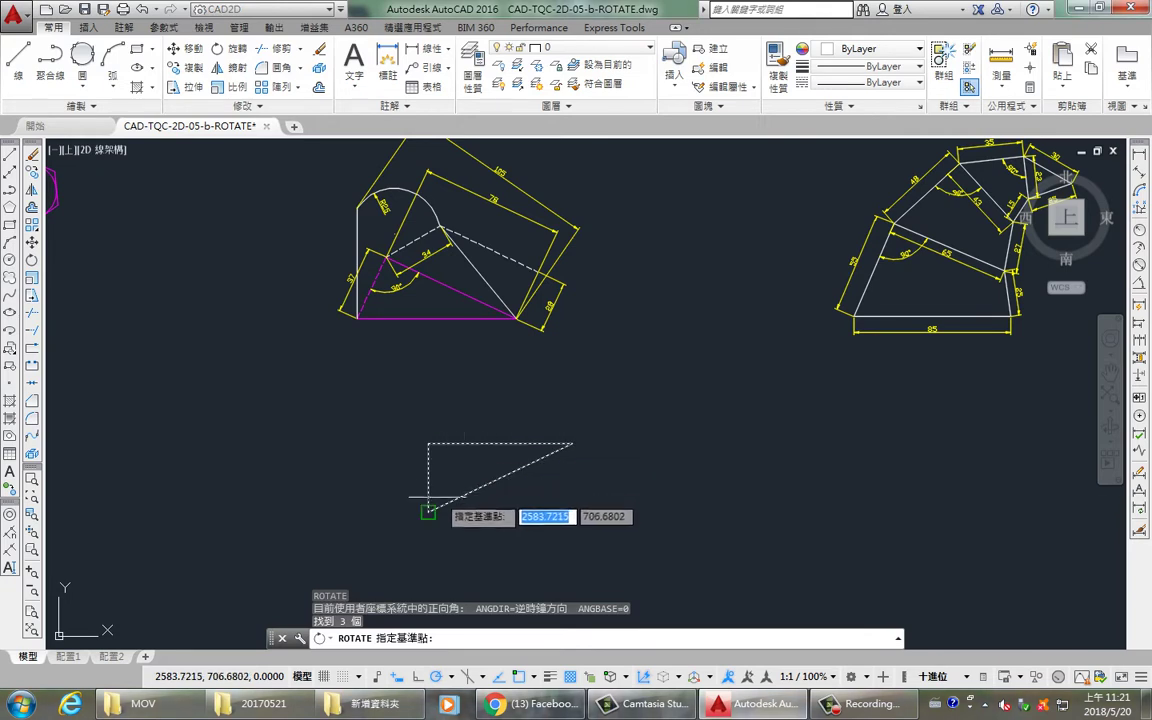
{"action": "left_click", "coordinate": [428, 511]}
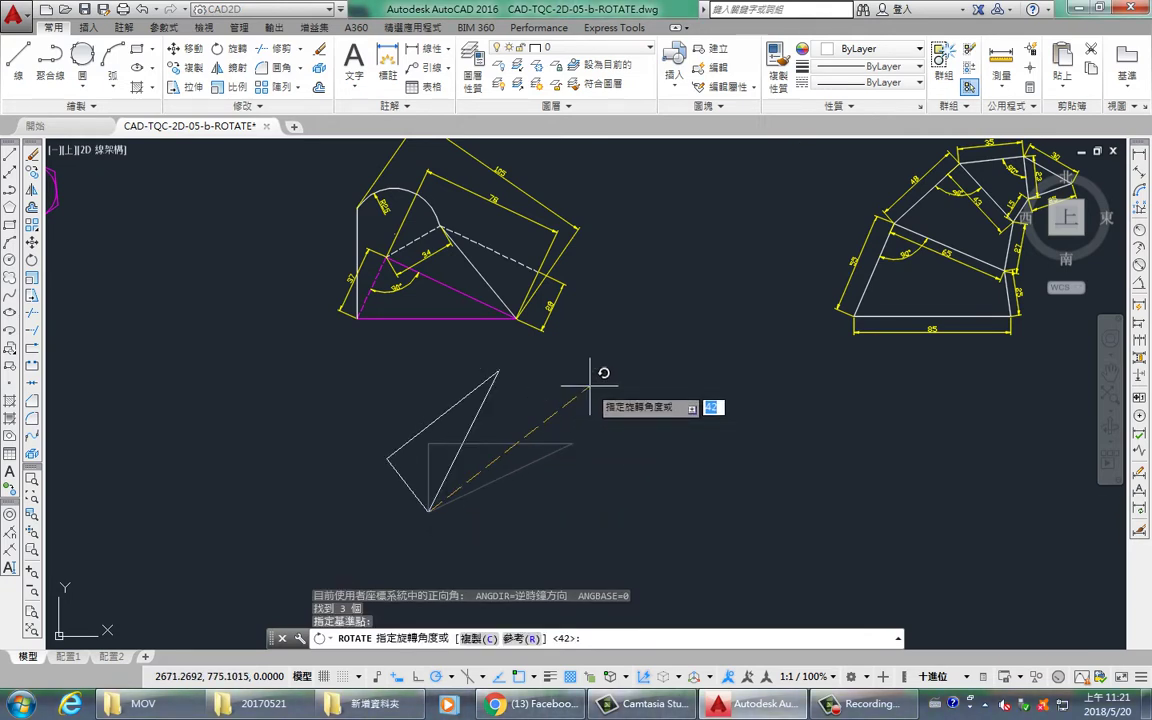
{"action": "key", "text": "Return"}
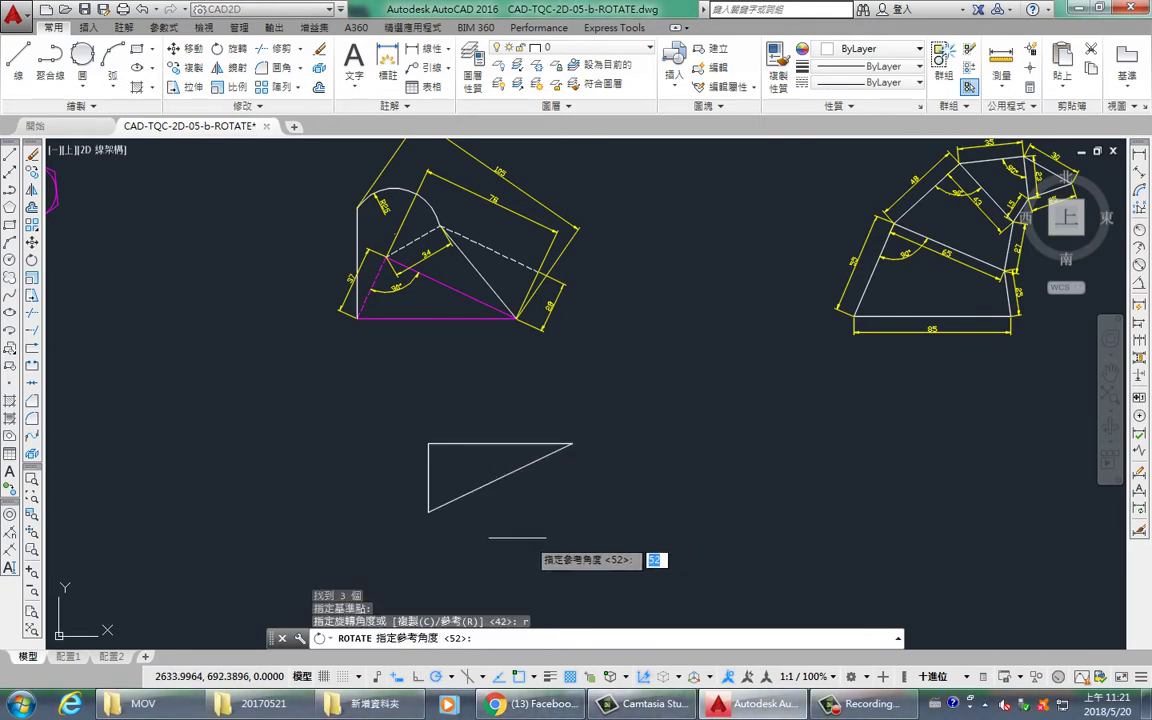
{"action": "left_click", "coordinate": [428, 511]}
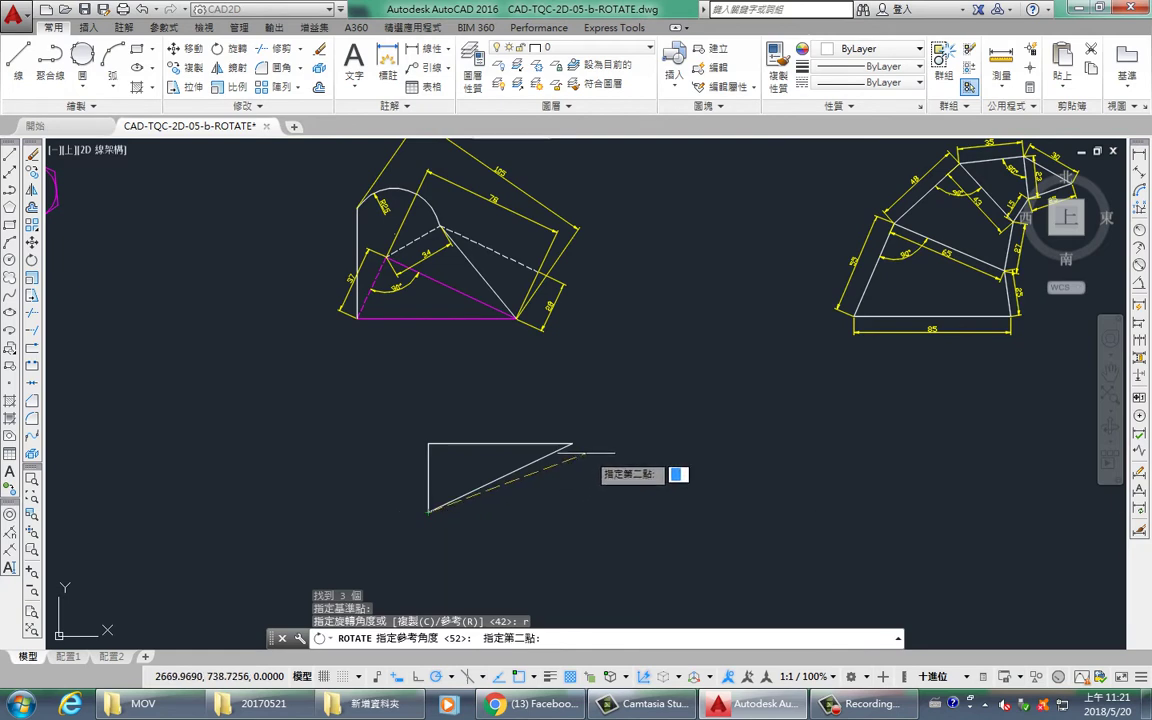
{"action": "left_click", "coordinate": [570, 443]}
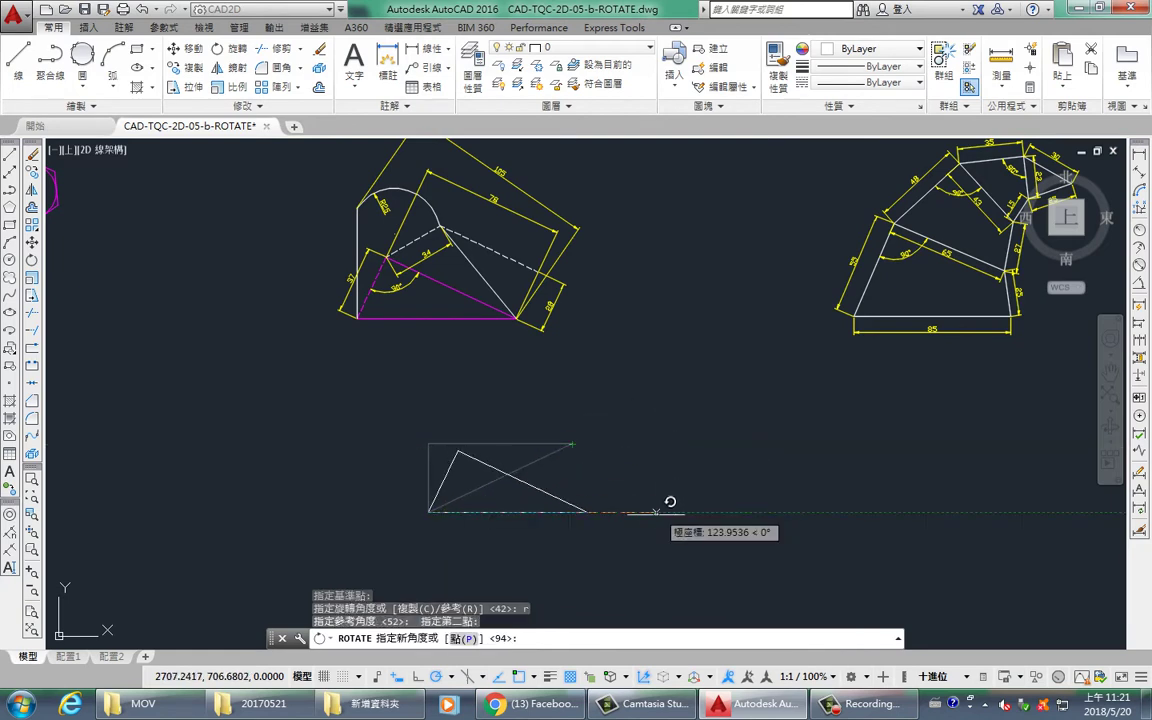
{"action": "left_click", "coordinate": [711, 512]}
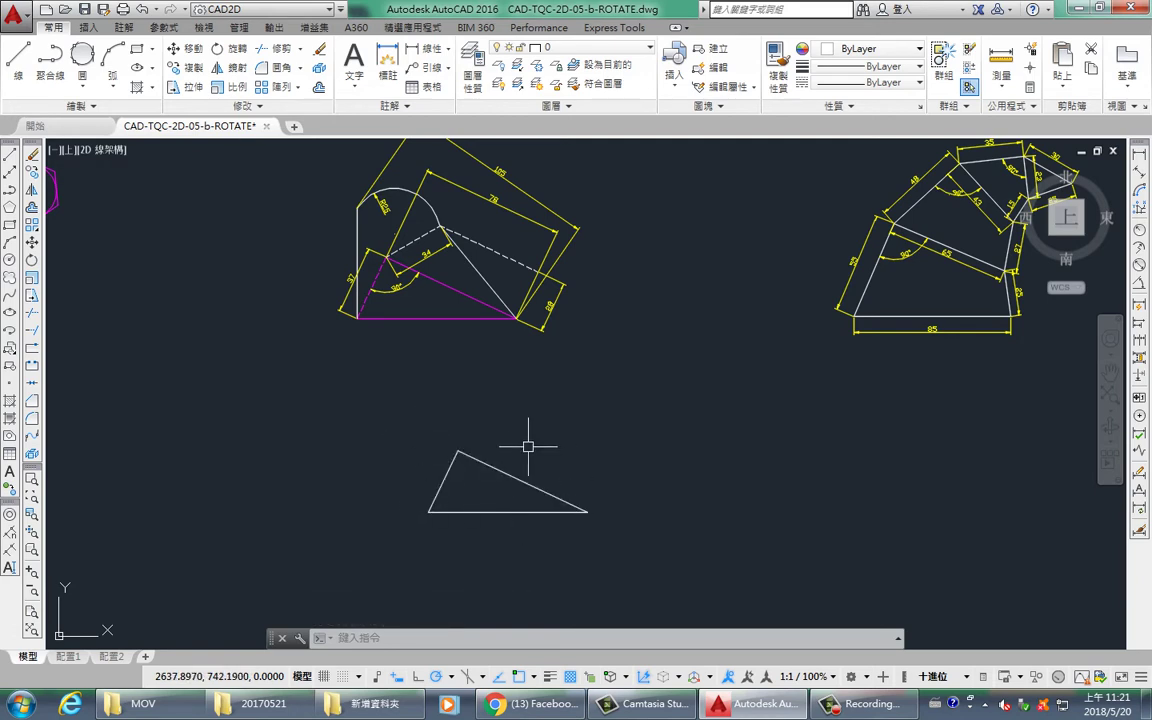
- Pan slightly left and briefly select, then deselect, a diagonal line in the left figure
{"action": "middle_click_drag", "start_coordinate": [530, 450], "coordinate": [495, 451]}
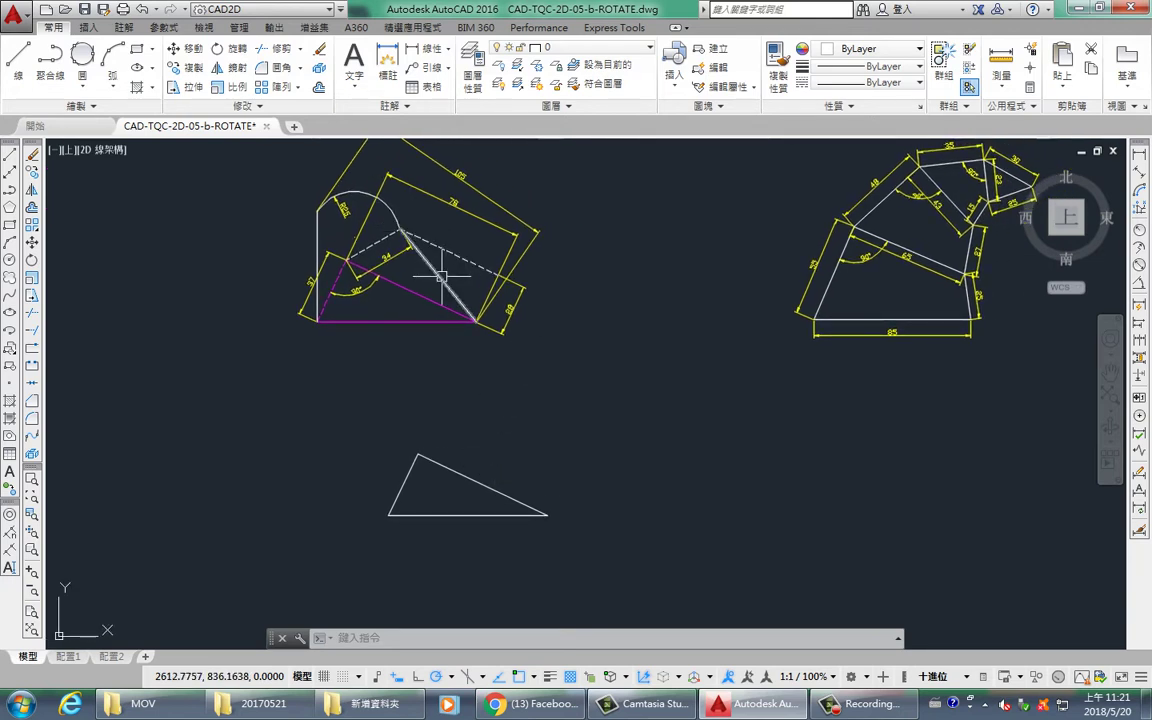
{"action": "left_click", "coordinate": [468, 311]}
{"action": "key", "text": "Escape"}
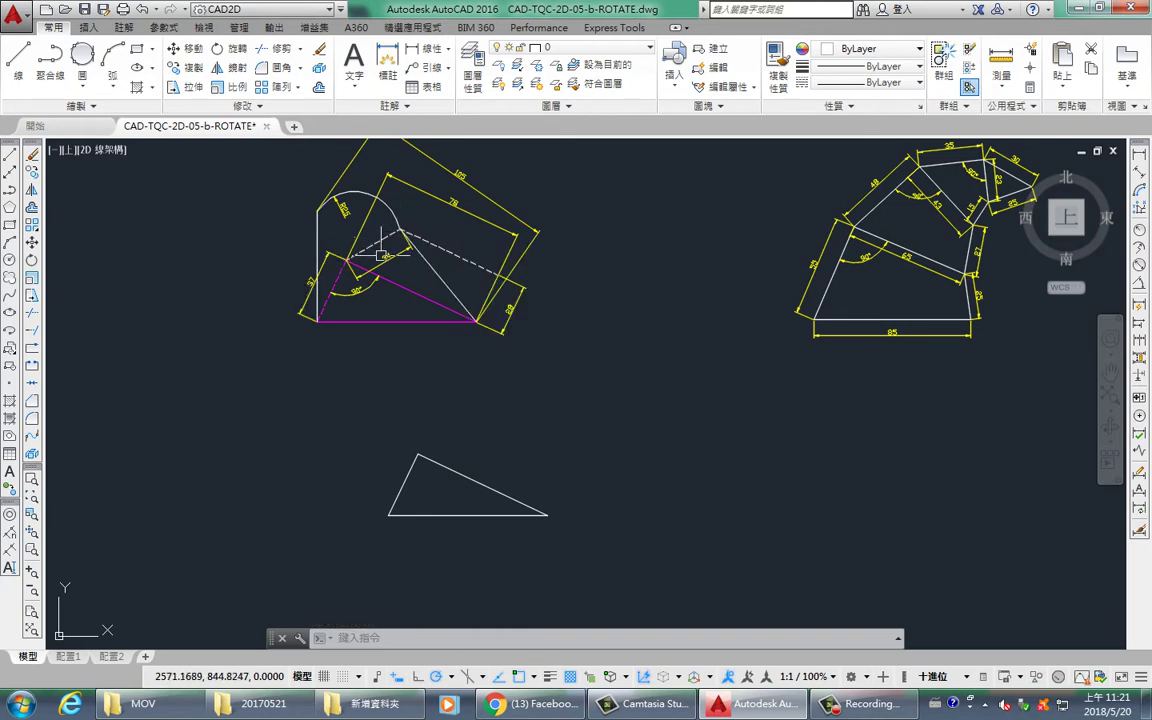
- Draw a radius-34 circle centred on the rotated triangle's top vertex
{"action": "type", "text": "c"}
{"action": "key", "text": "Return"}
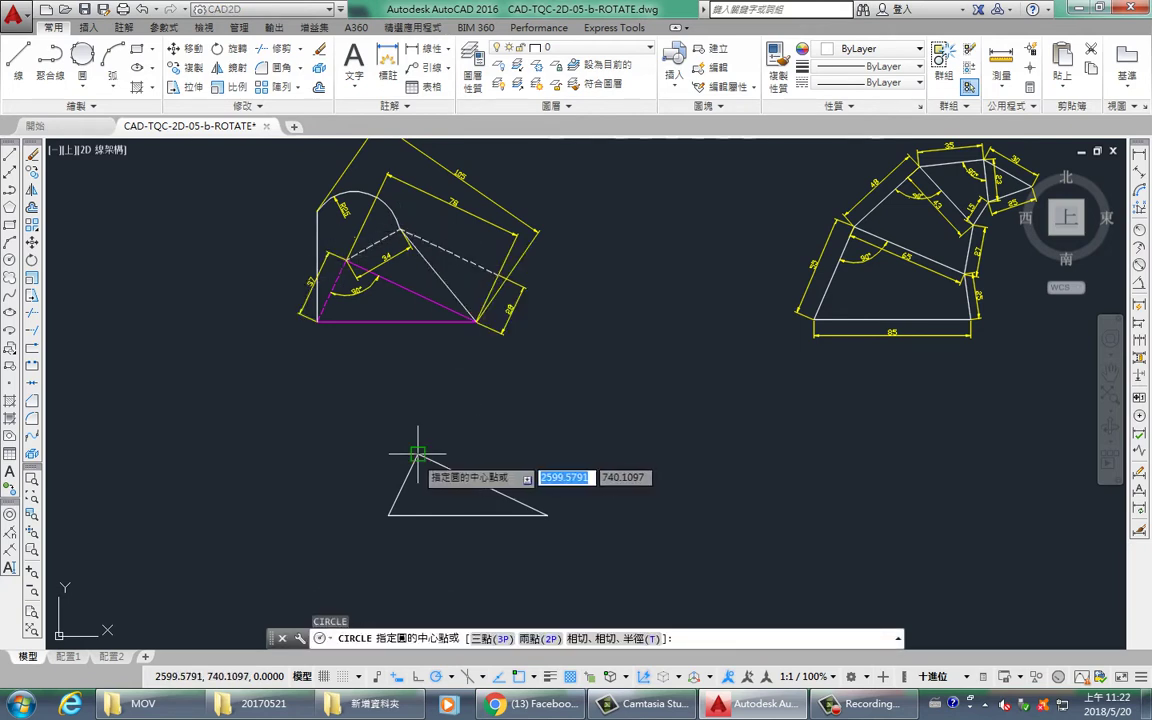
{"action": "left_click", "coordinate": [418, 455]}
{"action": "type", "text": "34"}
{"action": "key", "text": "Return"}
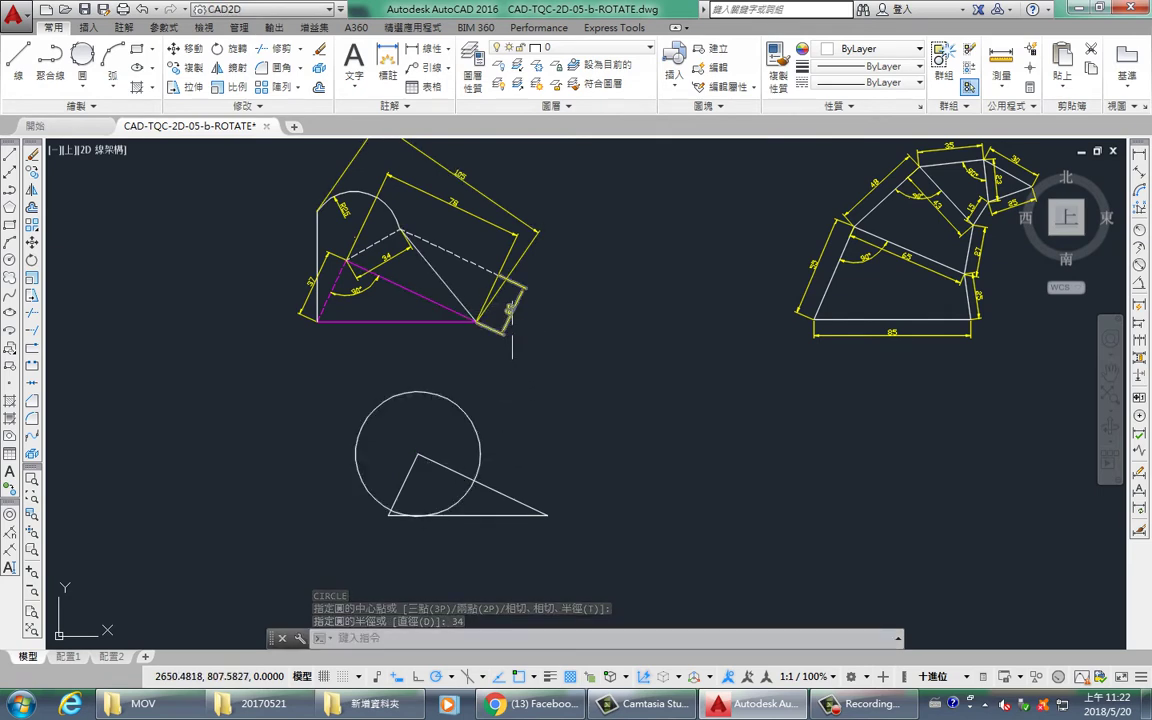
{"action": "scroll", "coordinate": [505, 308], "scroll_direction": "up", "scroll_amount": 4}
{"action": "scroll", "coordinate": [530, 300], "scroll_direction": "down", "scroll_amount": 2}
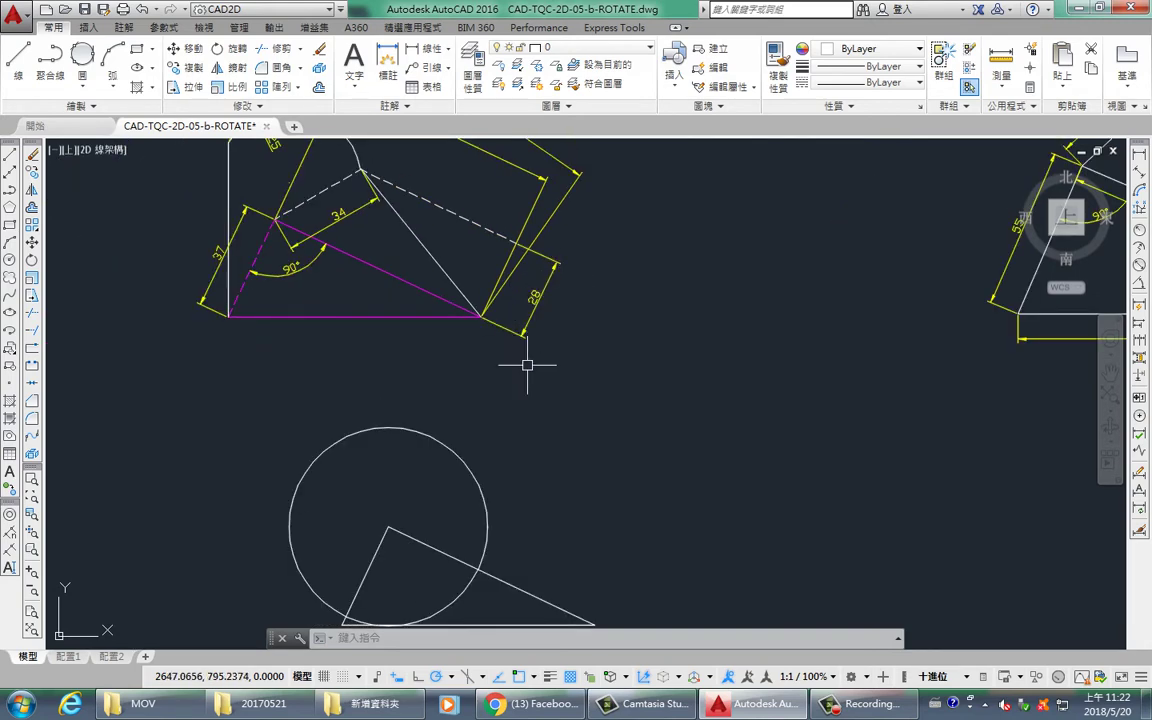
{"action": "scroll", "coordinate": [526, 359], "scroll_direction": "down", "scroll_amount": 2}
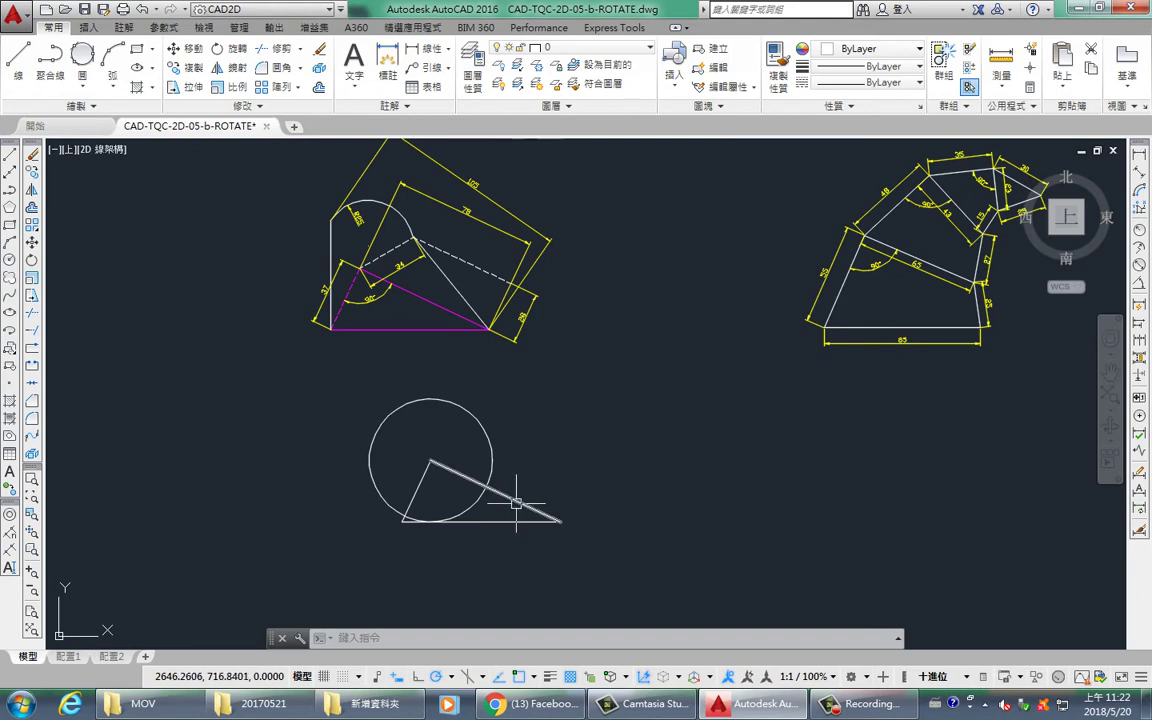
{"action": "scroll", "coordinate": [525, 483], "scroll_direction": "up", "scroll_amount": 2}
- Offset the triangle's long sloping side 28 units upward
{"action": "type", "text": "o"}
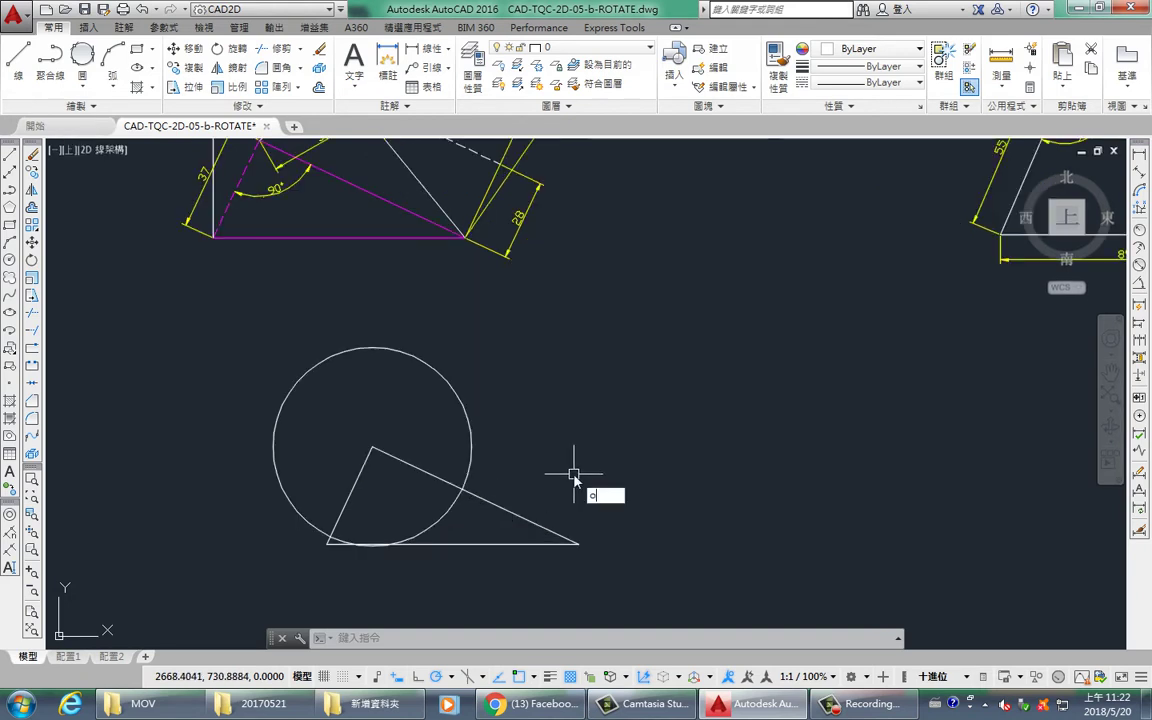
{"action": "key", "text": "Return"}
{"action": "key", "text": "Return"}
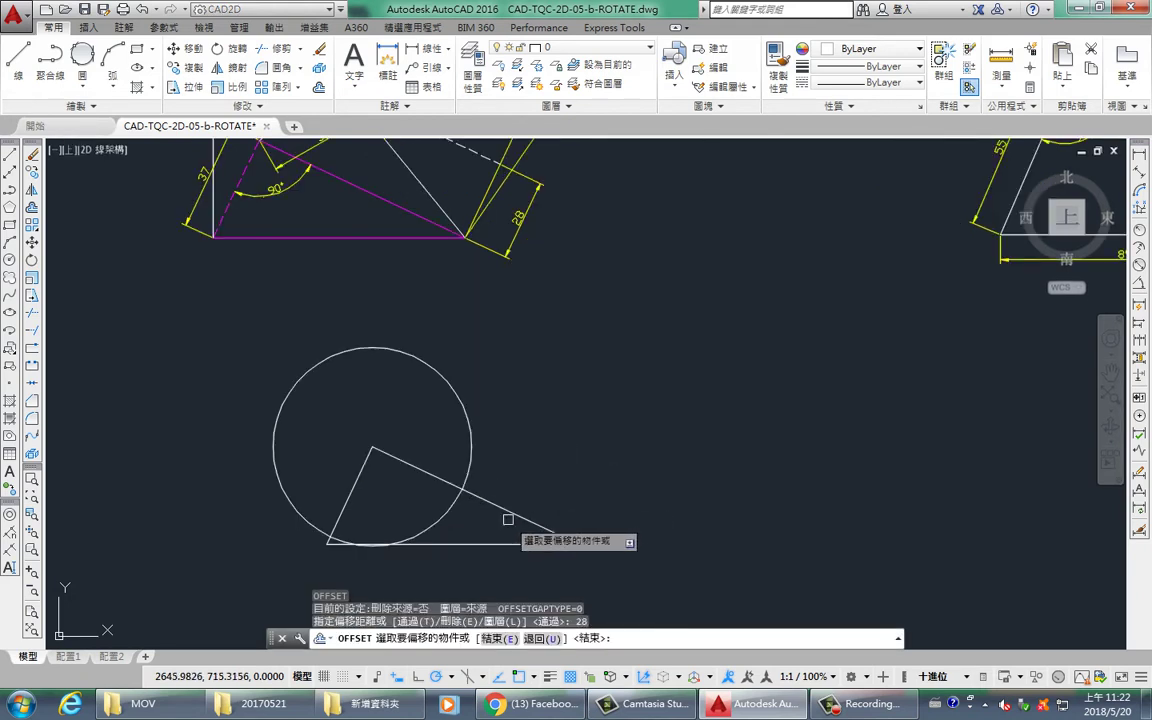
{"action": "left_click", "coordinate": [506, 512]}
{"action": "left_click", "coordinate": [513, 443]}
{"action": "key", "text": "Return"}
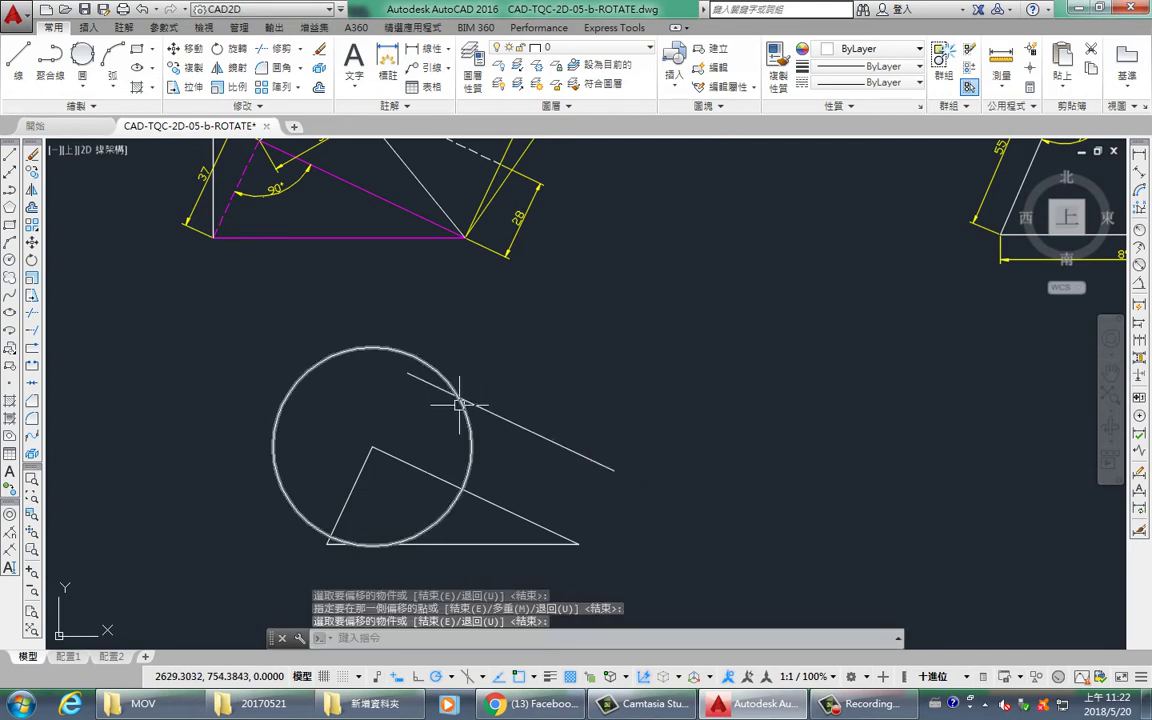
{"action": "scroll", "coordinate": [456, 402], "scroll_direction": "down", "scroll_amount": 2}
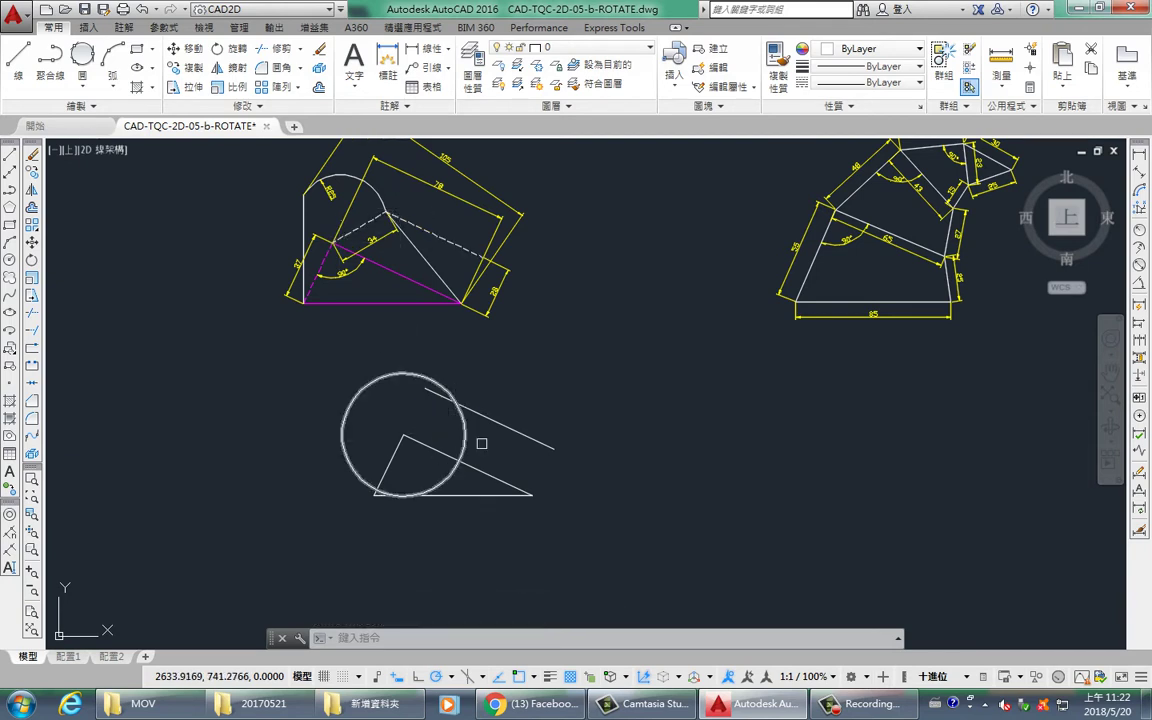
- Draw a line from the triangle's right corner to the circle–offset line intersection
{"action": "key", "text": "Return"}
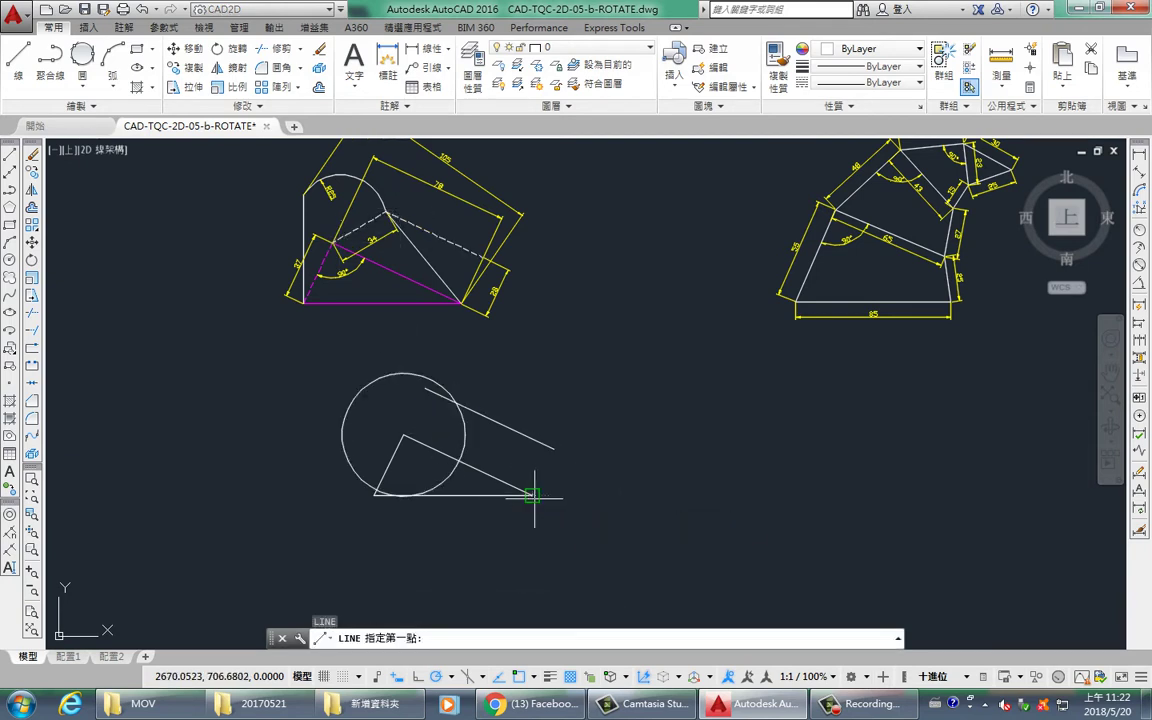
{"action": "left_click", "coordinate": [532, 494]}
{"action": "left_click", "coordinate": [457, 402]}
{"action": "key", "text": "Return"}
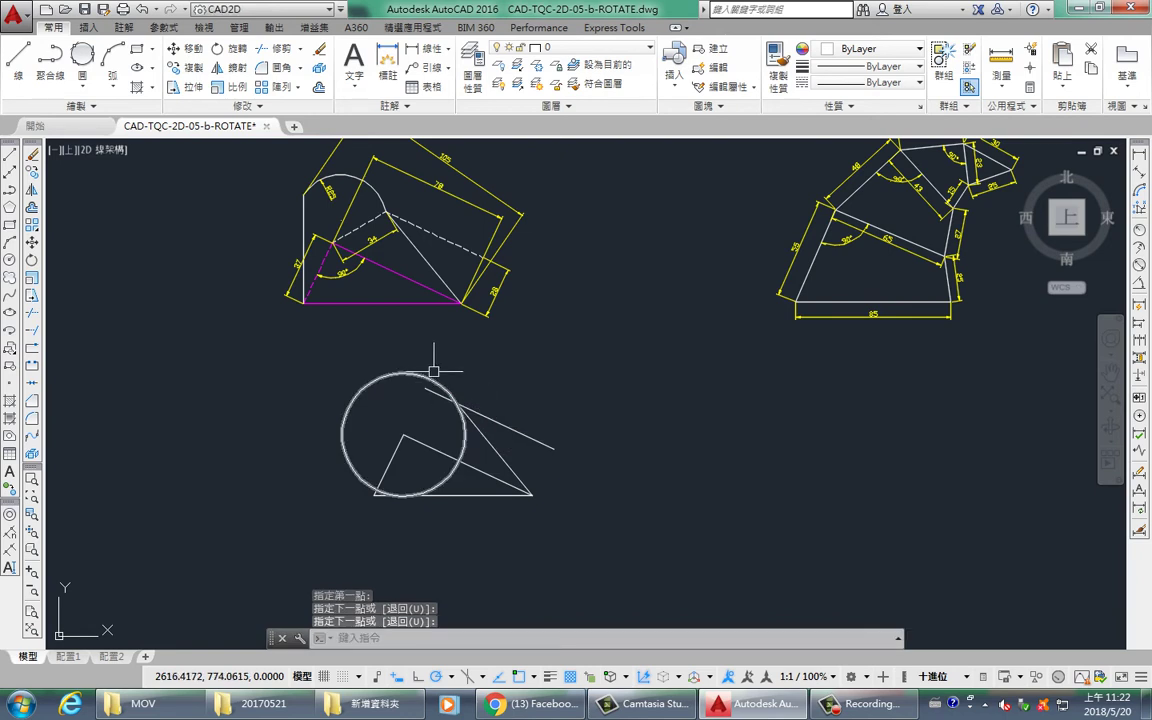
- Erase the helper circle and offset line
{"action": "left_click_drag", "start_coordinate": [437, 360], "coordinate": [407, 411]}
{"action": "key", "text": "Delete"}
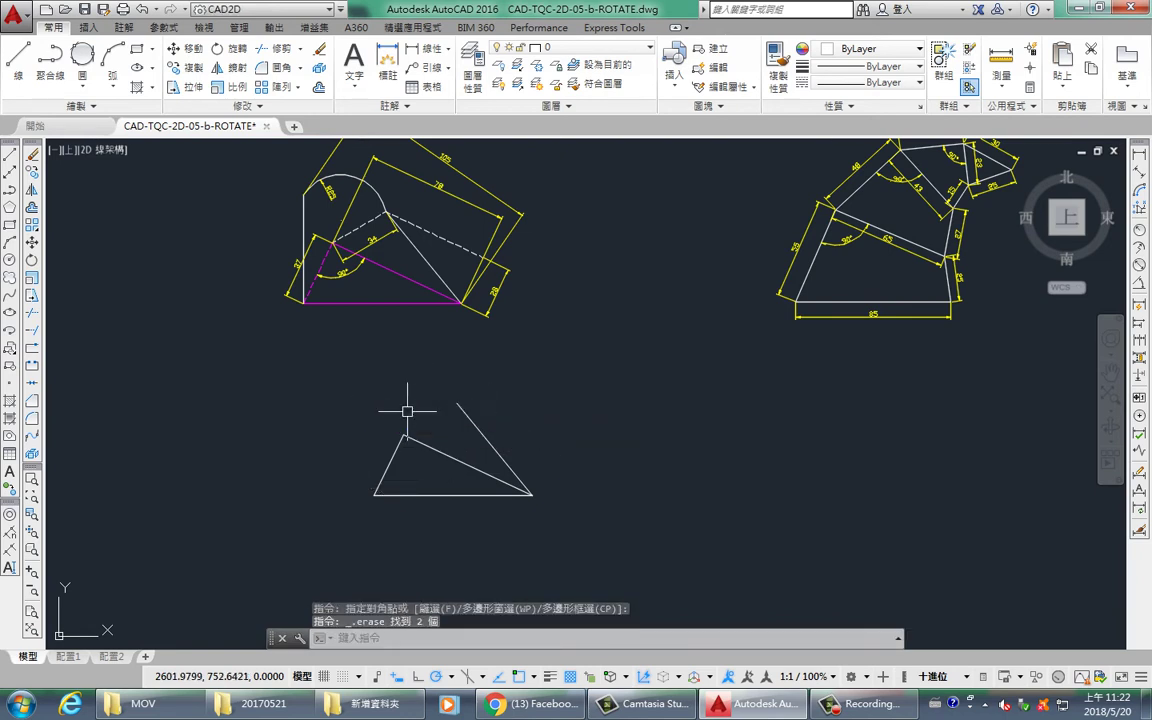
{"action": "middle_click_drag", "start_coordinate": [316, 339], "coordinate": [308, 377]}
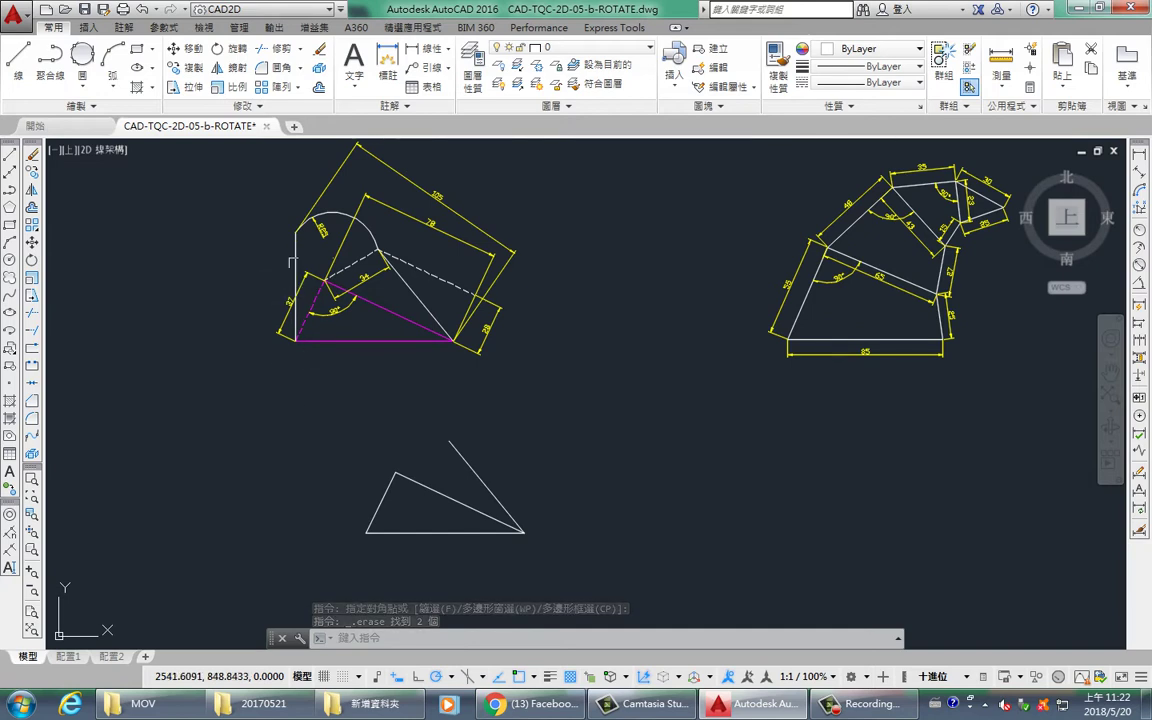
{"action": "left_click_drag", "start_coordinate": [279, 245], "coordinate": [364, 322]}
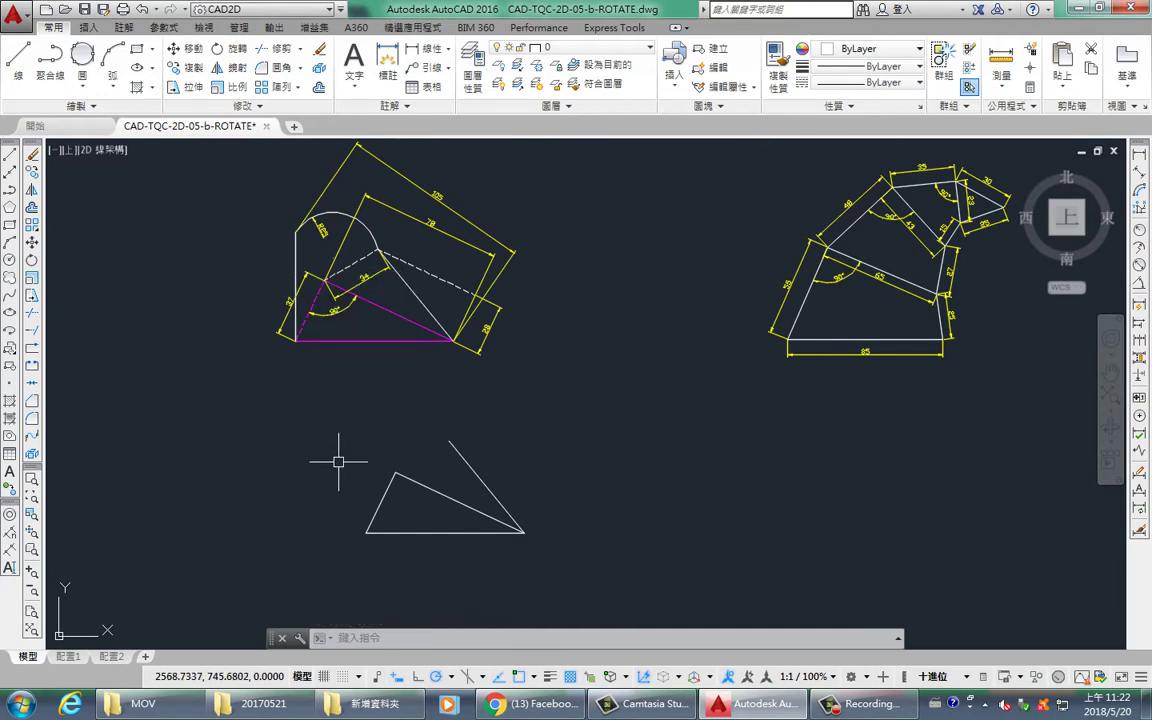
- Draw a vertical line straight up from the rotated triangle's lower-left corner
{"action": "key", "text": "Return"}
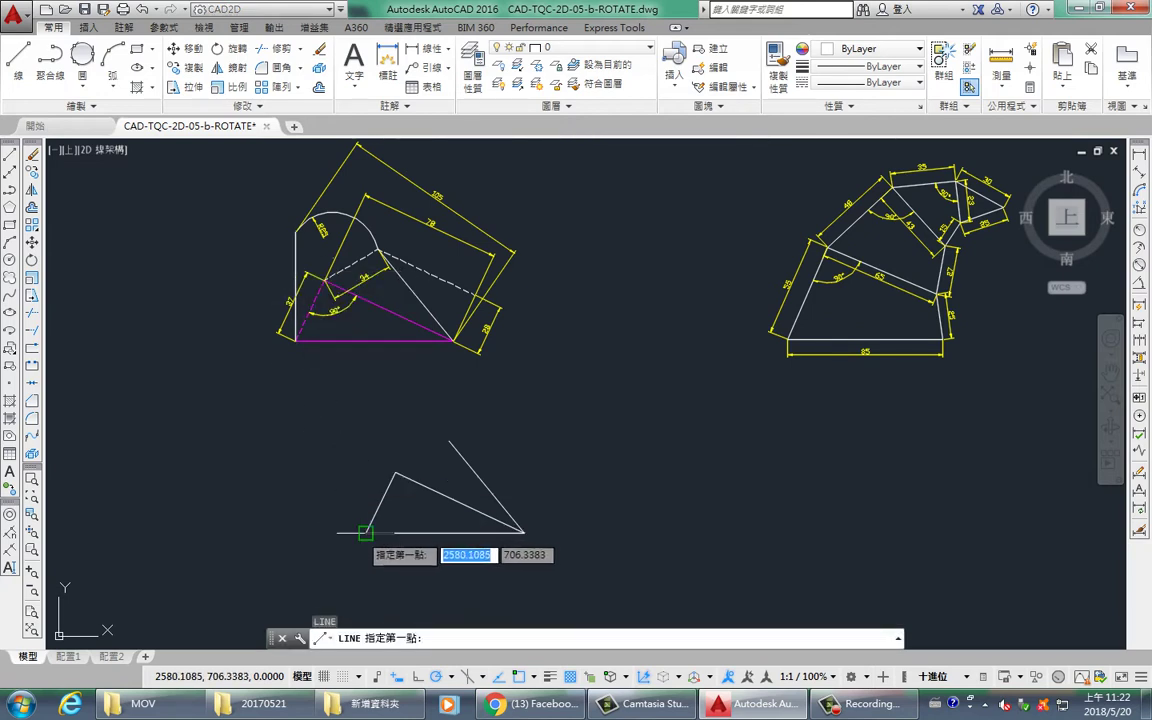
{"action": "left_click", "coordinate": [366, 532]}
{"action": "left_click", "coordinate": [366, 352]}
{"action": "key", "text": "Return"}
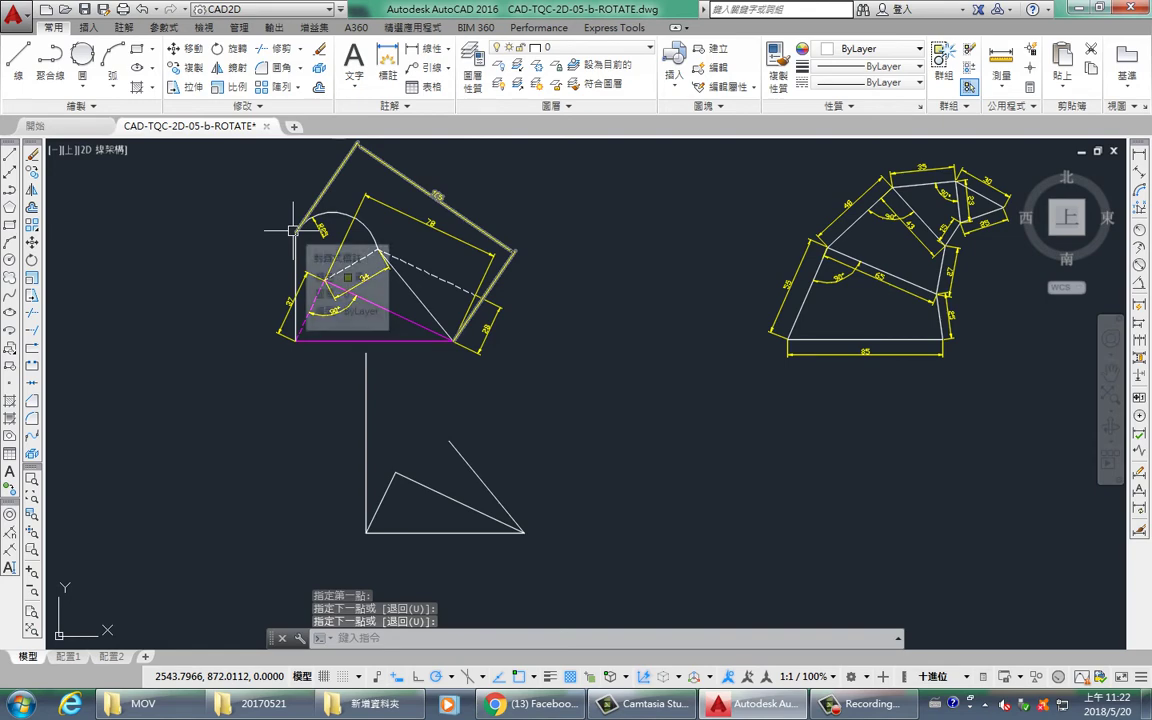
{"action": "scroll", "coordinate": [270, 250], "scroll_direction": "up", "scroll_amount": 2}
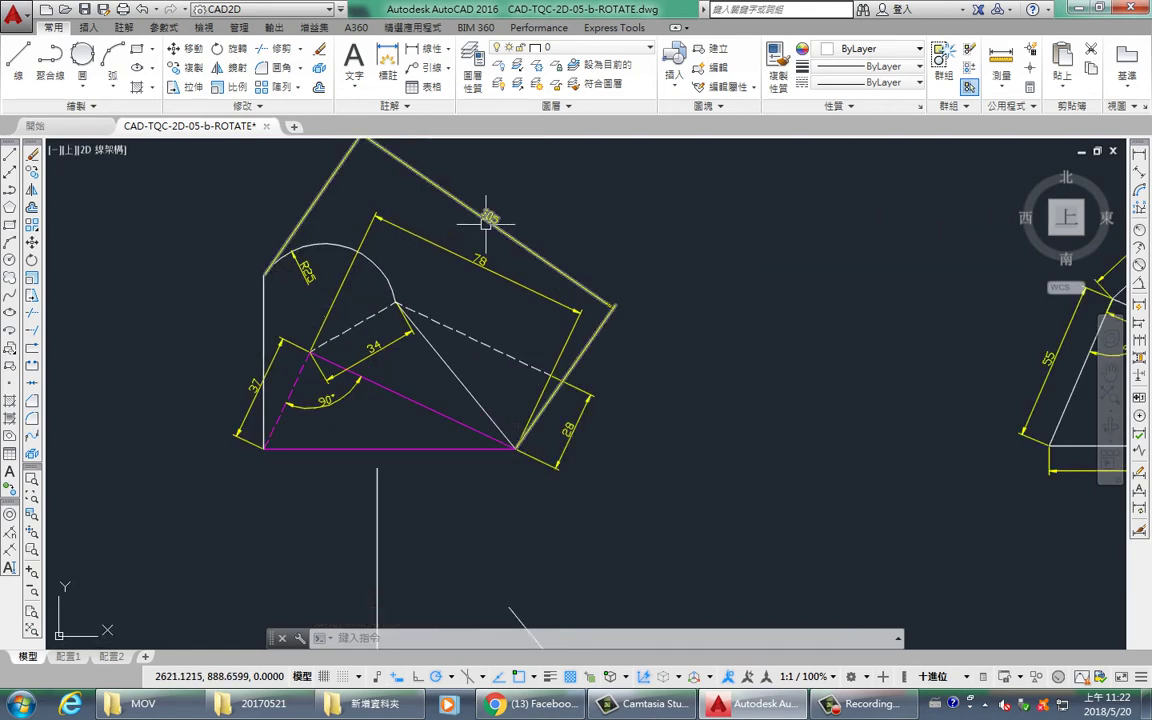
{"action": "scroll", "coordinate": [485, 222], "scroll_direction": "down", "scroll_amount": 1}
{"action": "scroll", "coordinate": [505, 370], "scroll_direction": "down", "scroll_amount": 1}
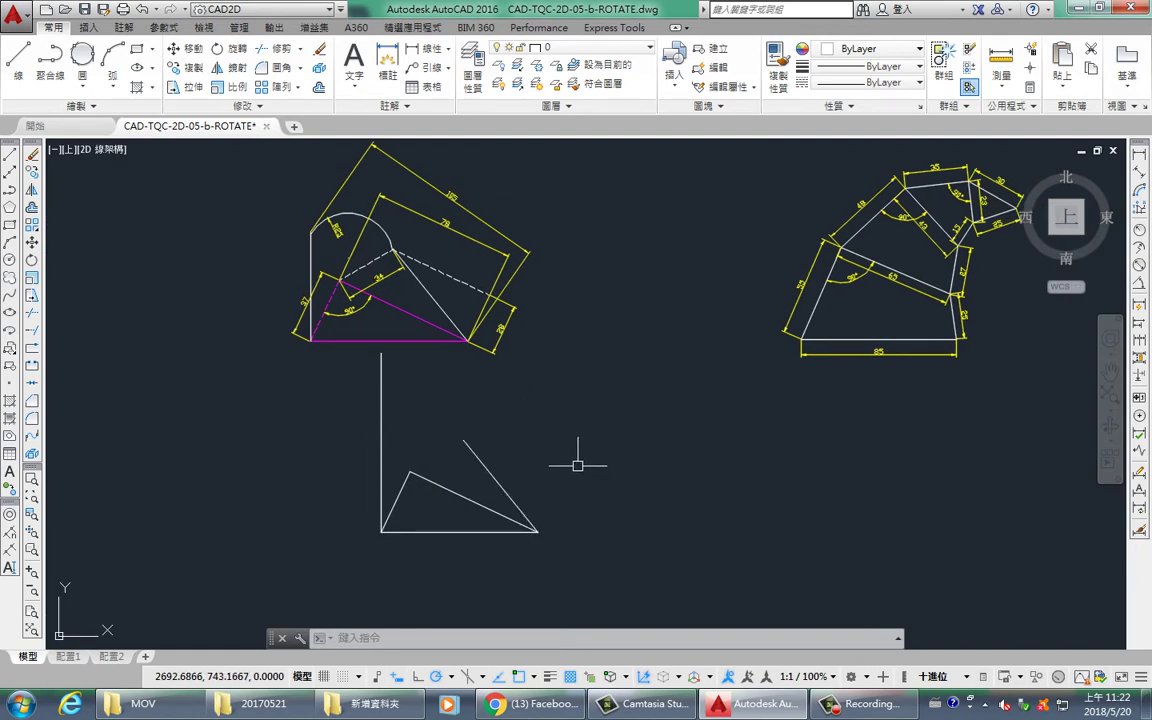
- Draw a radius-105 helper circle centred on the triangle's right corner
{"action": "type", "text": "c"}
{"action": "key", "text": "Return"}
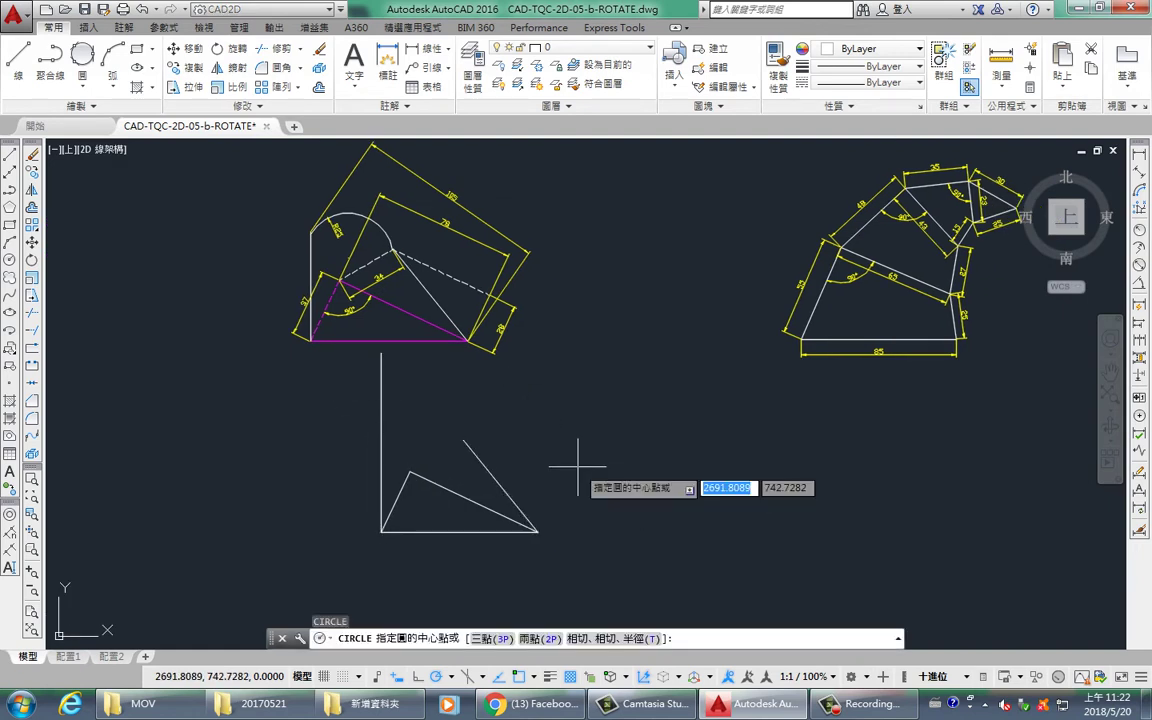
{"action": "left_click", "coordinate": [538, 531]}
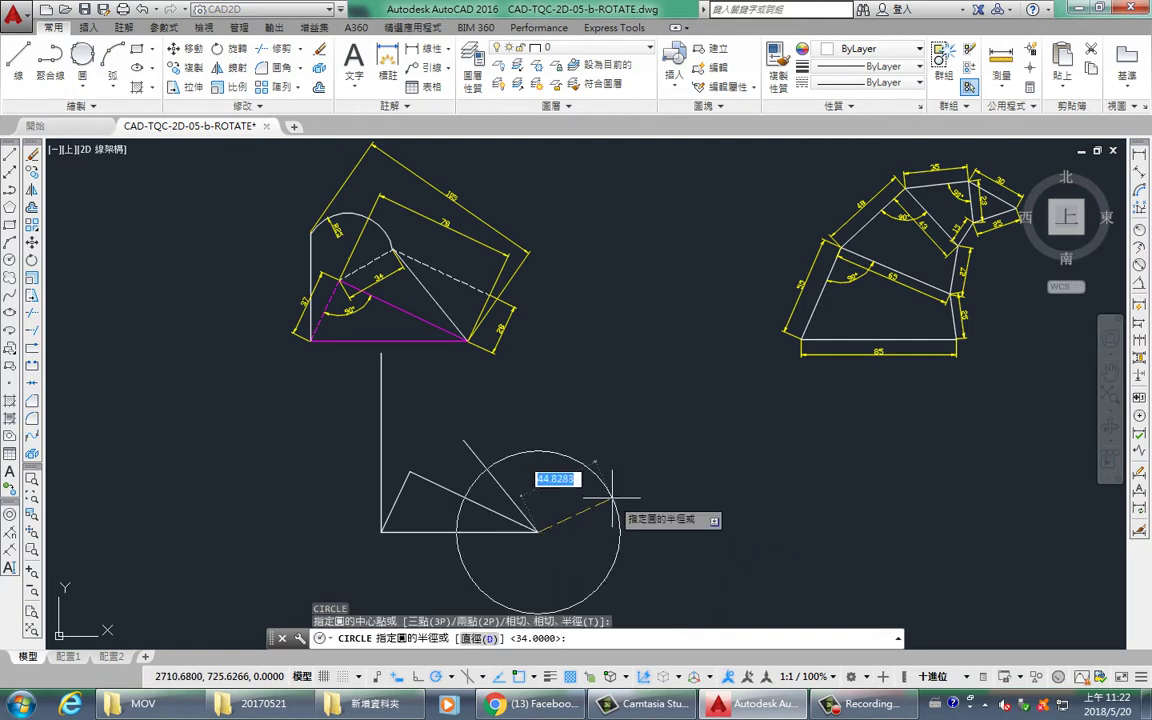
{"action": "type", "text": "5"}
{"action": "key", "text": "Return"}
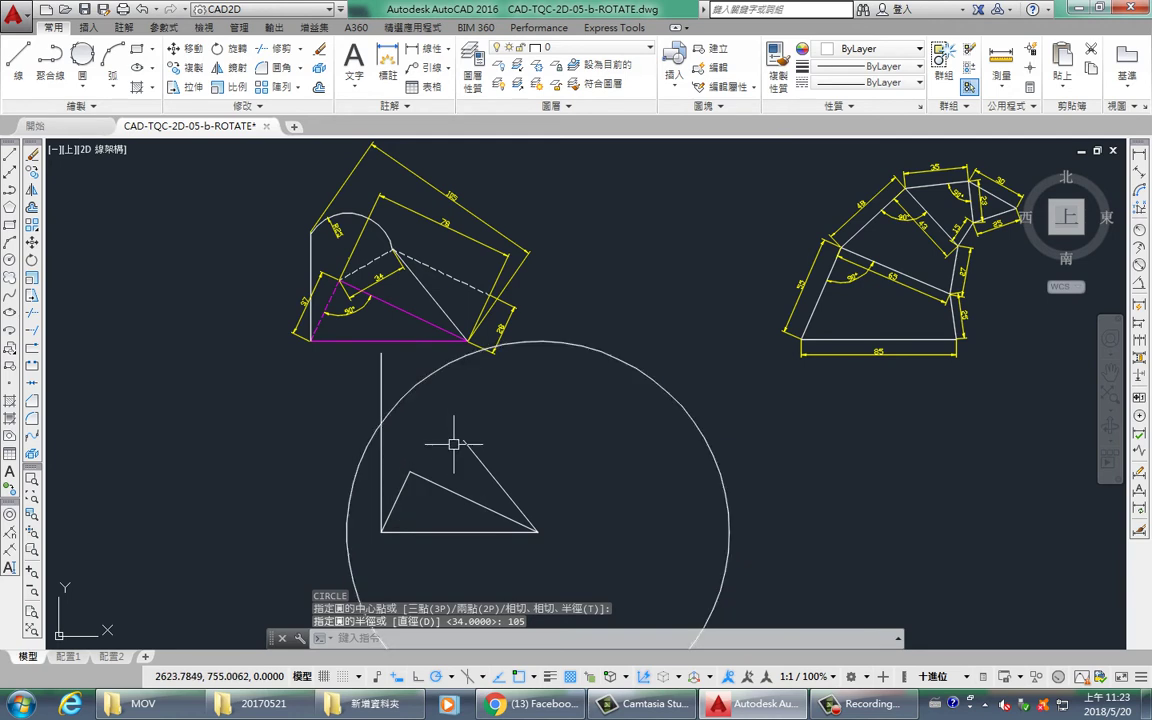
{"action": "type", "text": "tr"}
- Trim the vertical line at the circle, then erase the helper circle
{"action": "key", "text": "Return"}
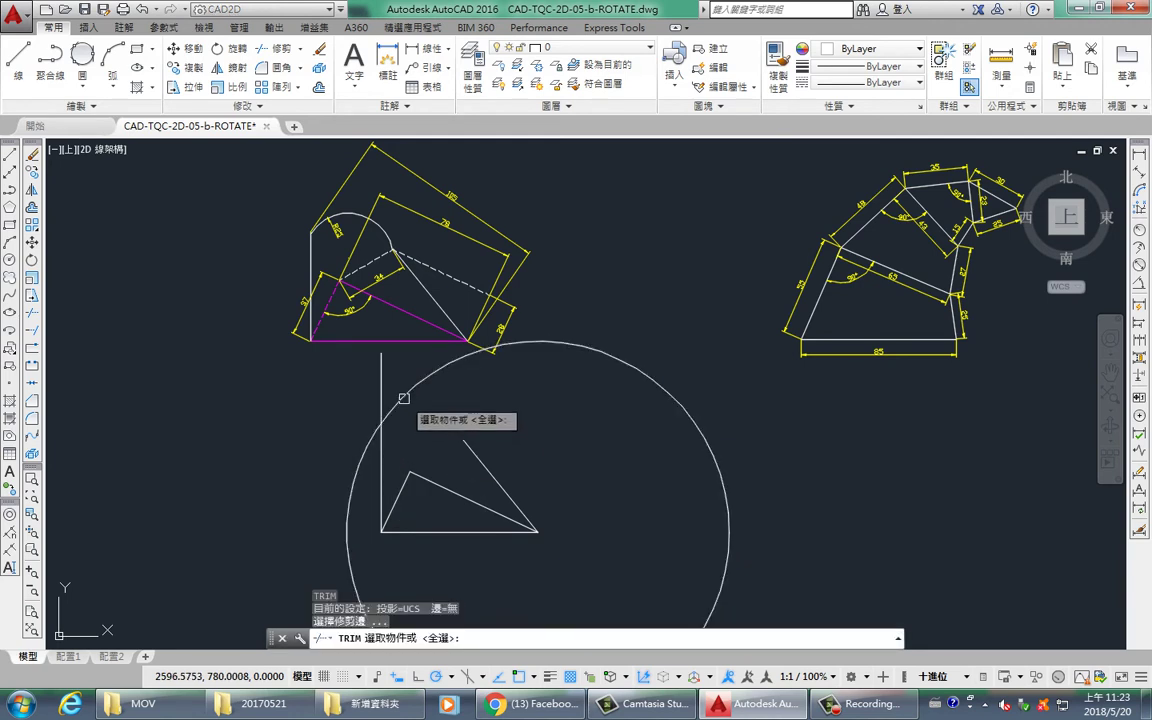
{"action": "left_click", "coordinate": [402, 391]}
{"action": "key", "text": "Return"}
{"action": "left_click", "coordinate": [380, 388]}
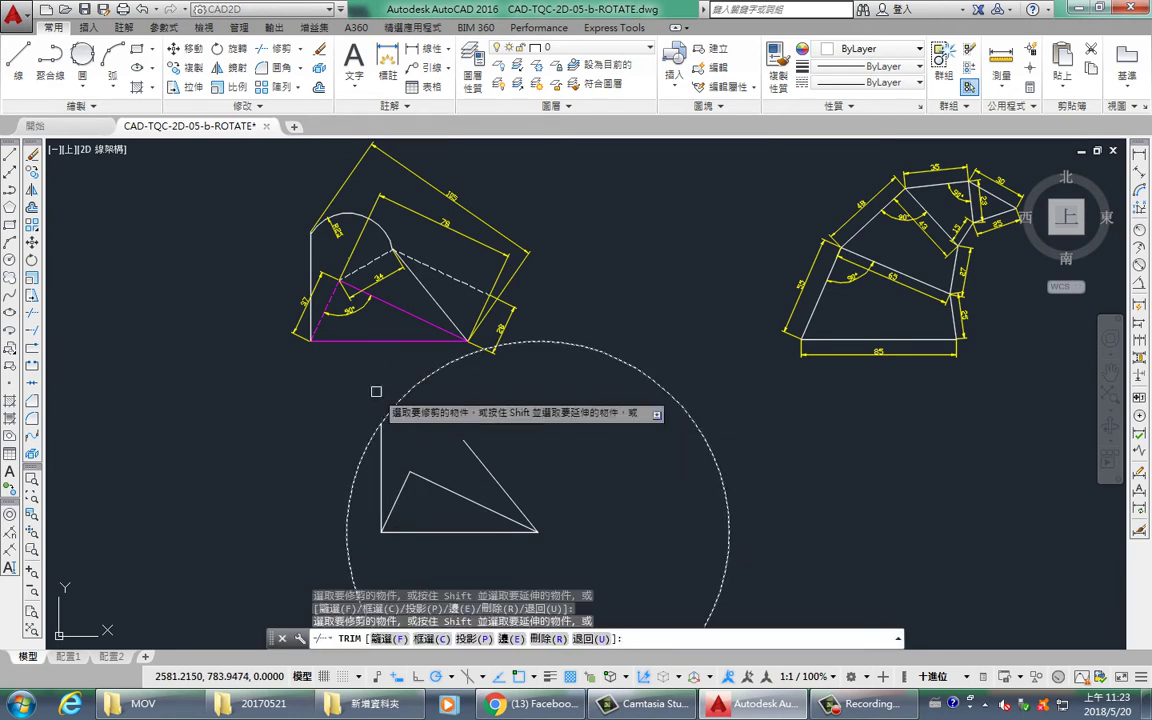
{"action": "left_click", "coordinate": [410, 390]}
{"action": "key", "text": "Escape"}
{"action": "left_click", "coordinate": [410, 390]}
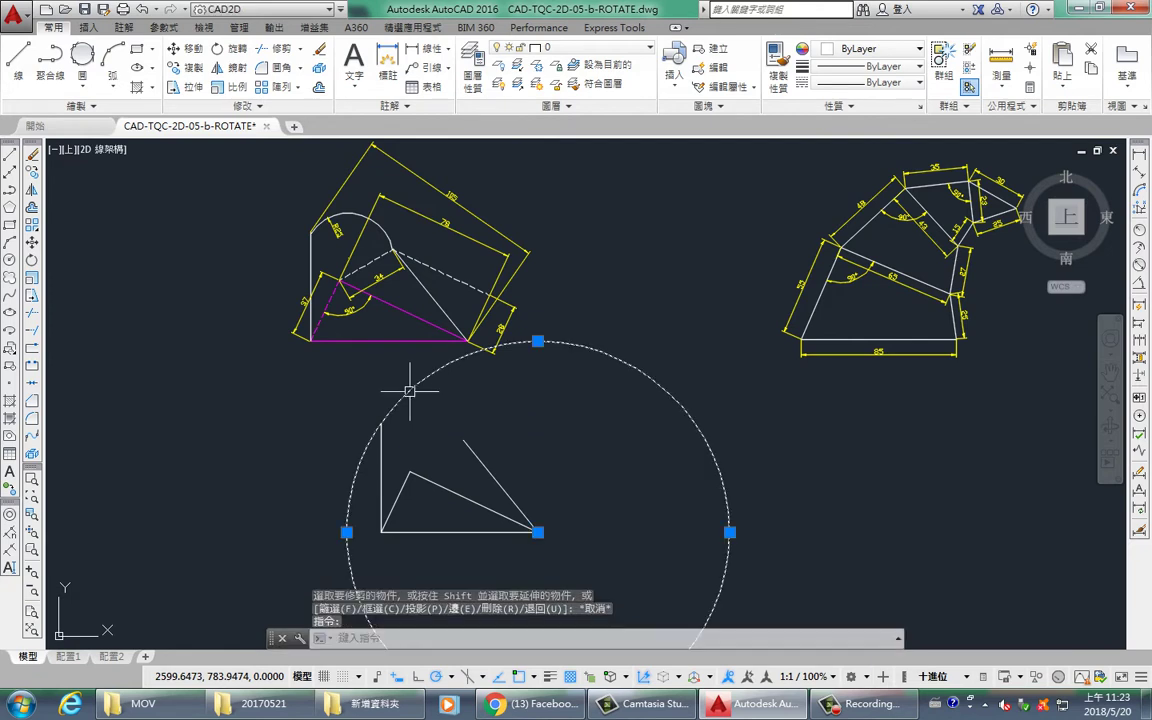
{"action": "key", "text": "Delete"}
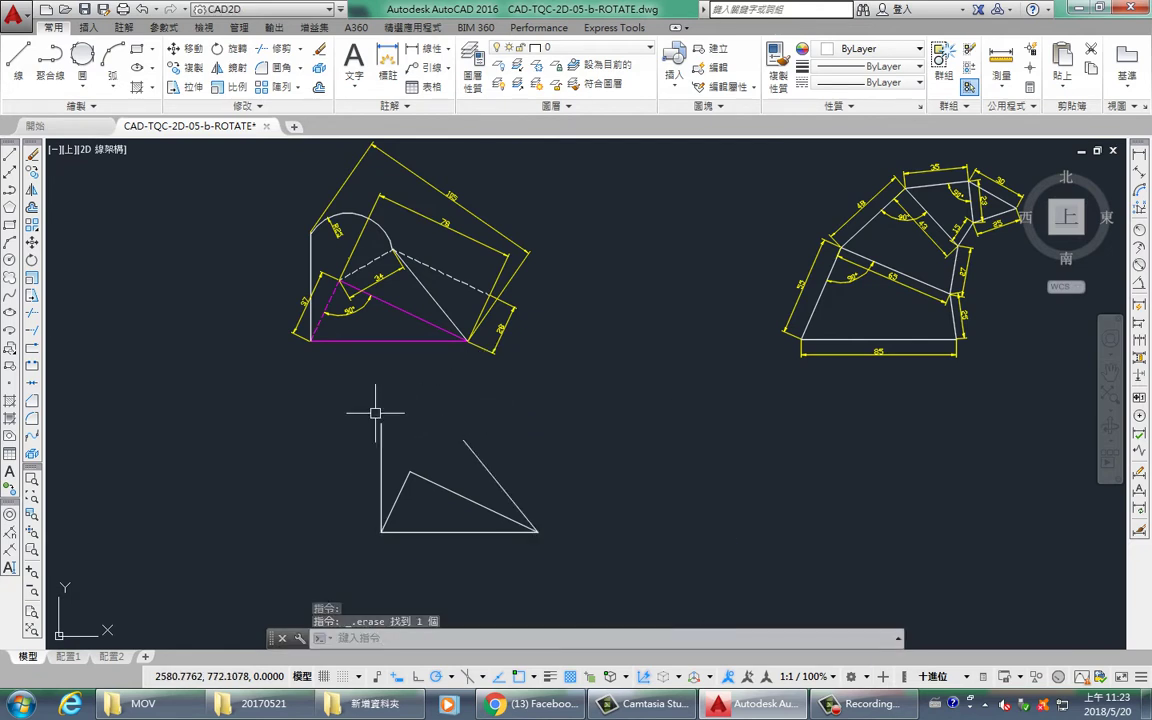
- Draw a radius-25 arc from the diagonal line's top end to the vertical line's top
{"action": "middle_click_drag", "start_coordinate": [375, 412], "coordinate": [378, 446]}
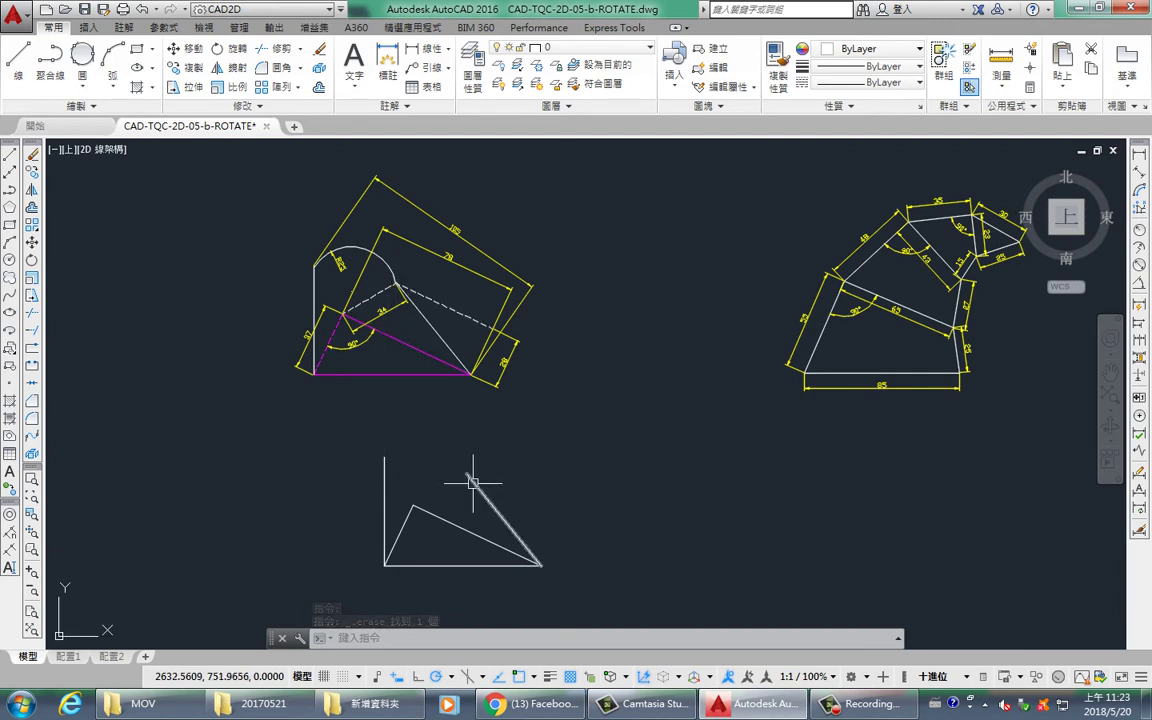
{"action": "scroll", "coordinate": [340, 256], "scroll_direction": "up", "scroll_amount": 2}
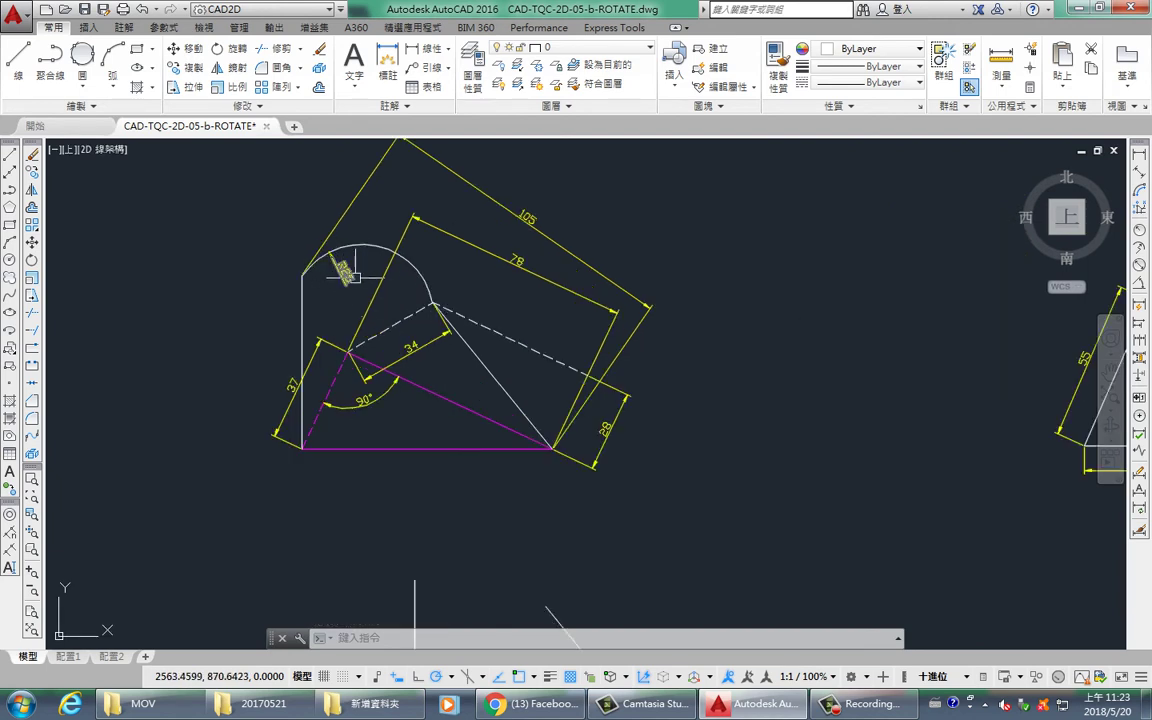
{"action": "middle_click_drag", "start_coordinate": [472, 552], "coordinate": [425, 454]}
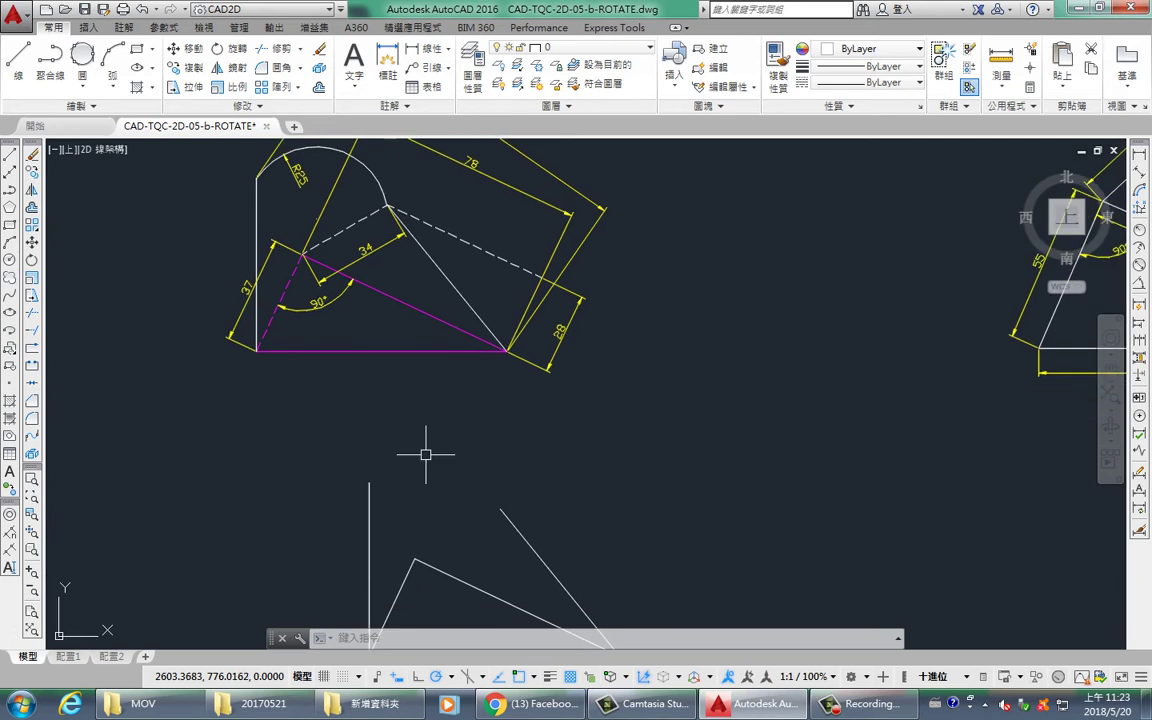
{"action": "type", "text": "a"}
{"action": "key", "text": "Return"}
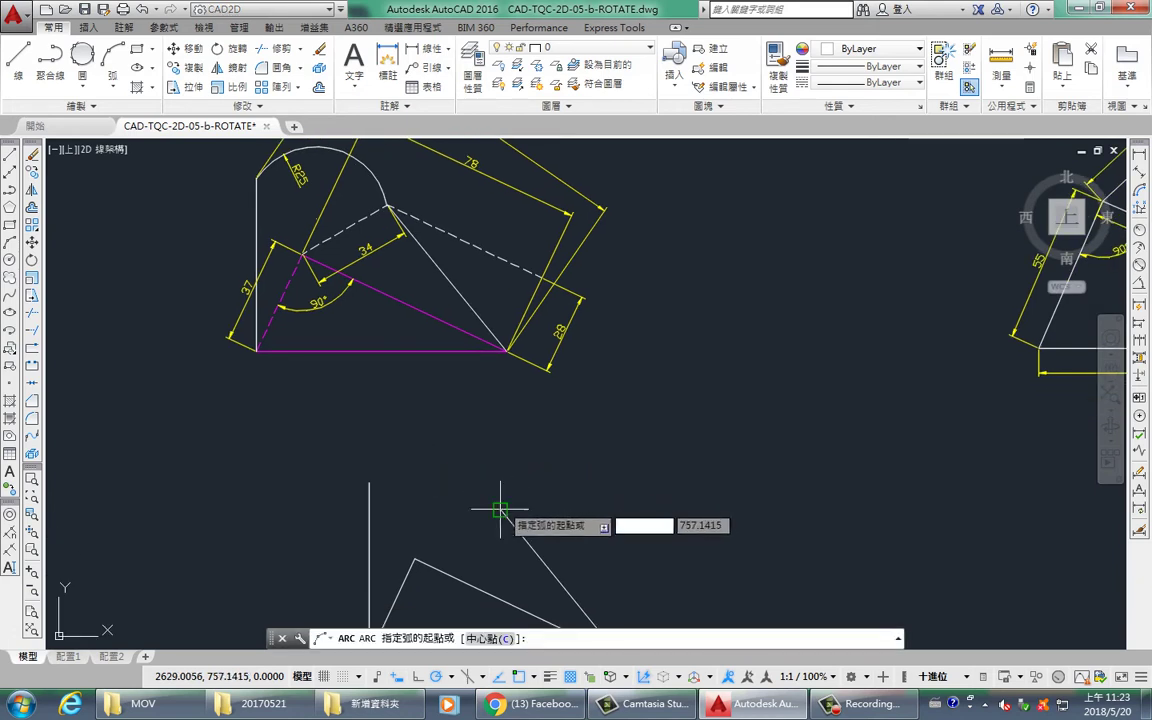
{"action": "left_click", "coordinate": [500, 510]}
{"action": "type", "text": "e"}
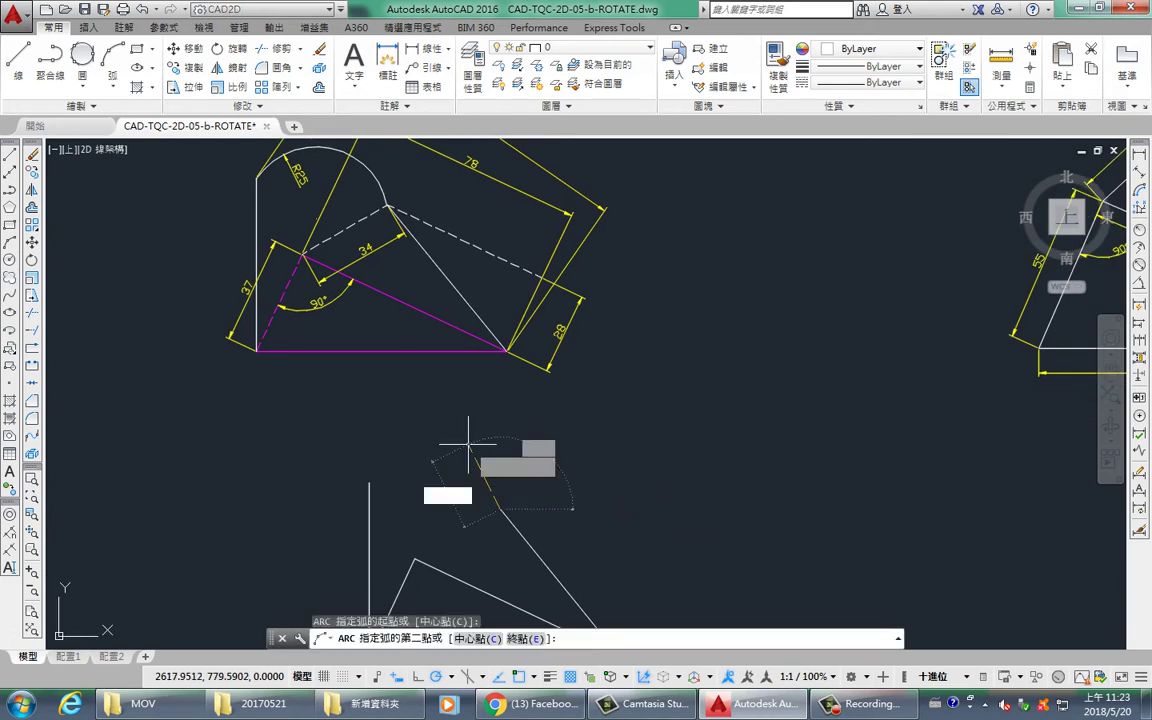
{"action": "key", "text": "Return"}
{"action": "left_click", "coordinate": [368, 484]}
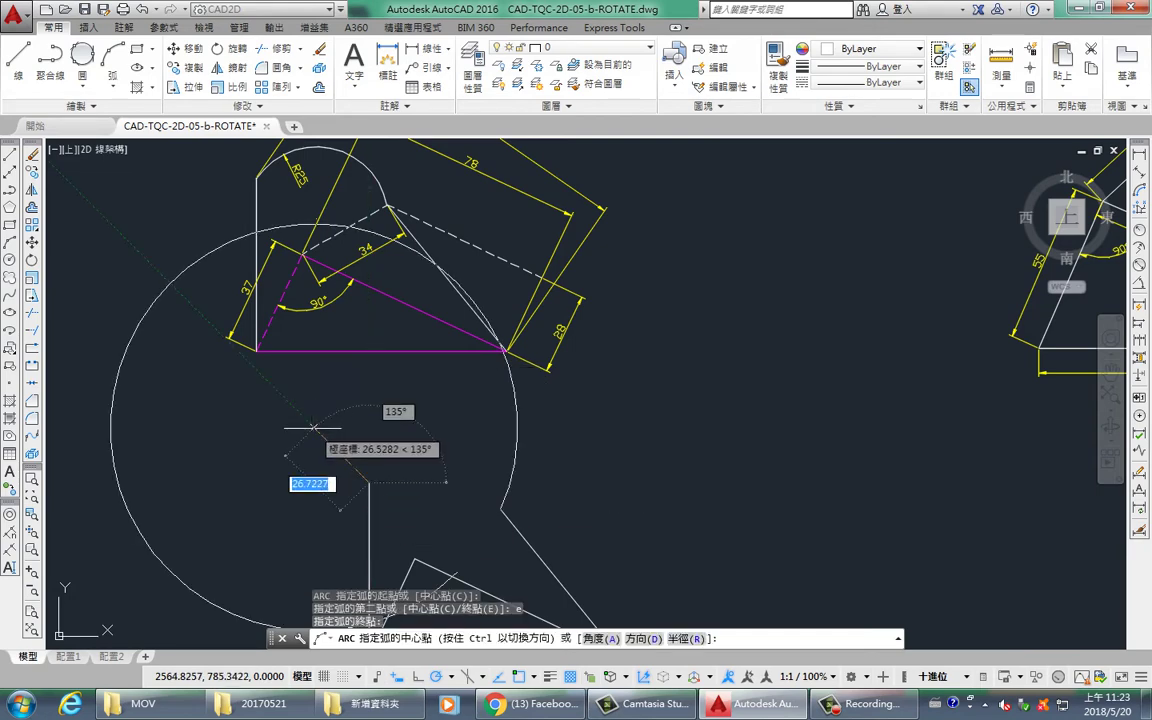
{"action": "key", "text": "Return"}
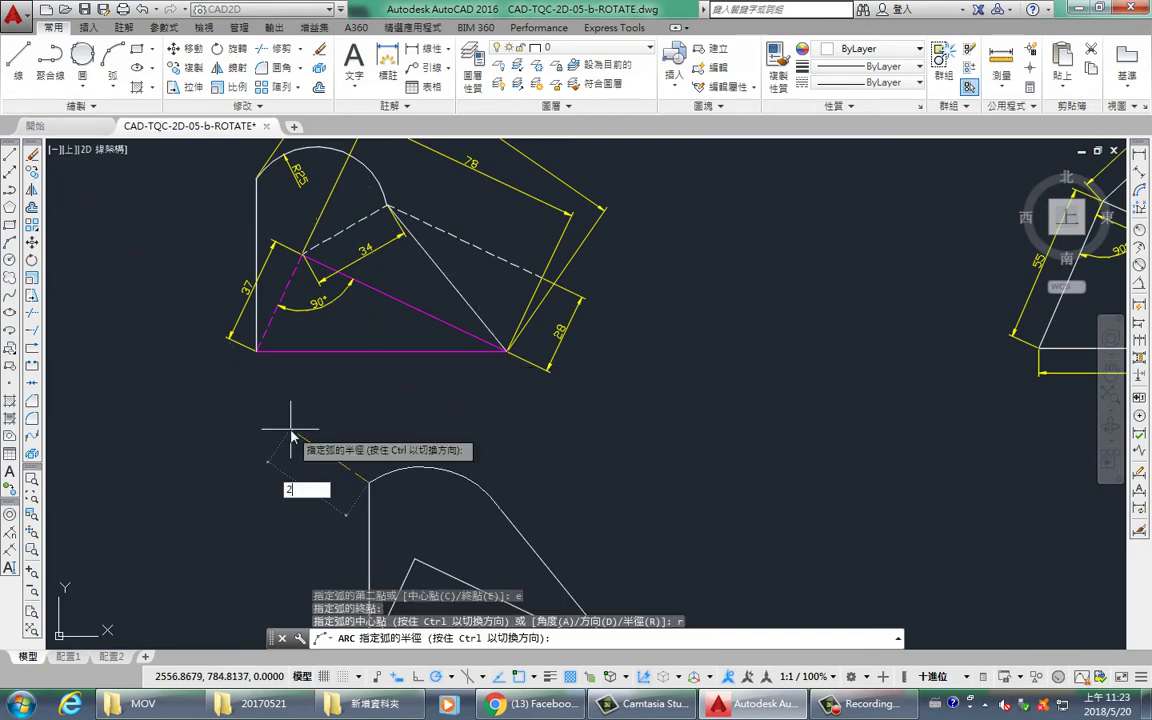
{"action": "type", "text": "5"}
{"action": "key", "text": "Return"}
{"action": "scroll", "coordinate": [373, 476], "scroll_direction": "down", "scroll_amount": 2}
{"action": "scroll", "coordinate": [334, 470], "scroll_direction": "down", "scroll_amount": 2}
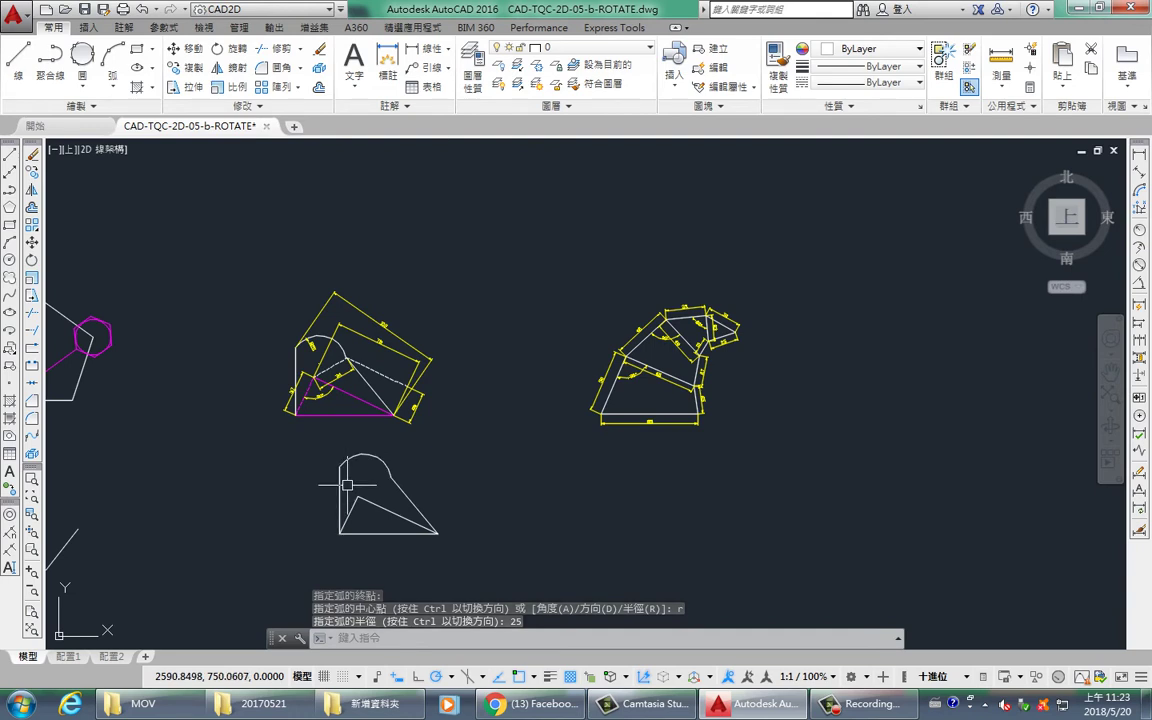
{"action": "scroll", "coordinate": [330, 400], "scroll_direction": "up", "scroll_amount": 2}
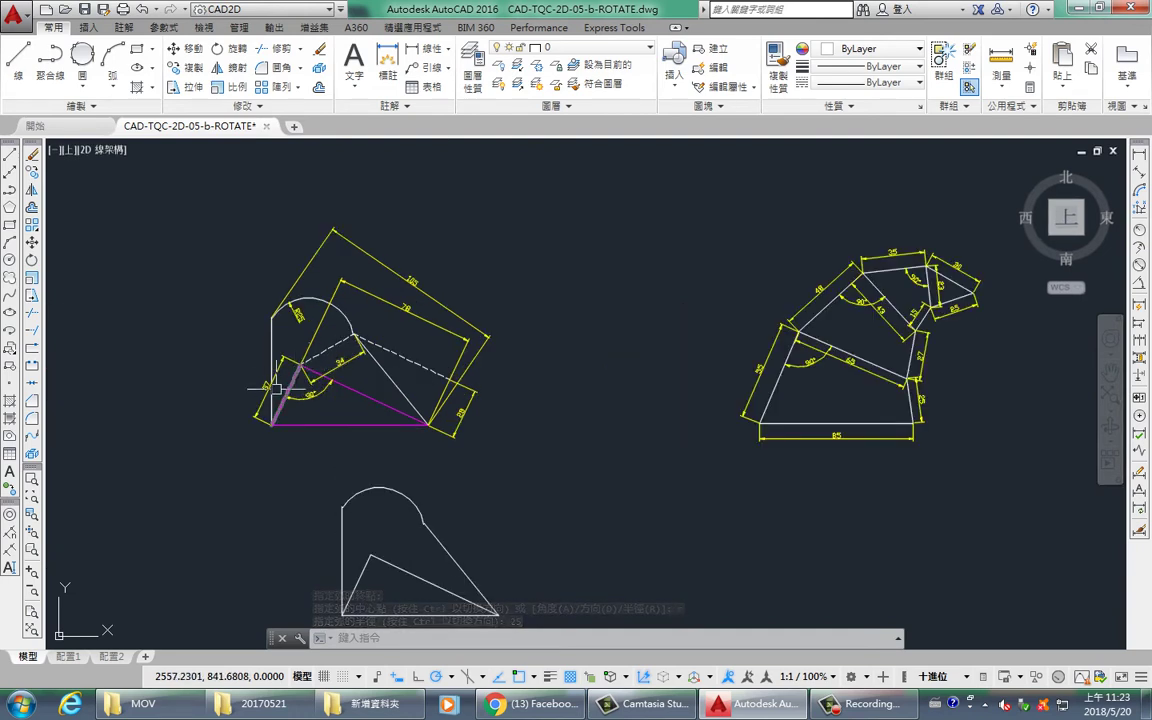
- Colour the rotated polygon's left inner edge and its 65 edge magenta
{"action": "middle_click_drag", "start_coordinate": [253, 441], "coordinate": [253, 327]}
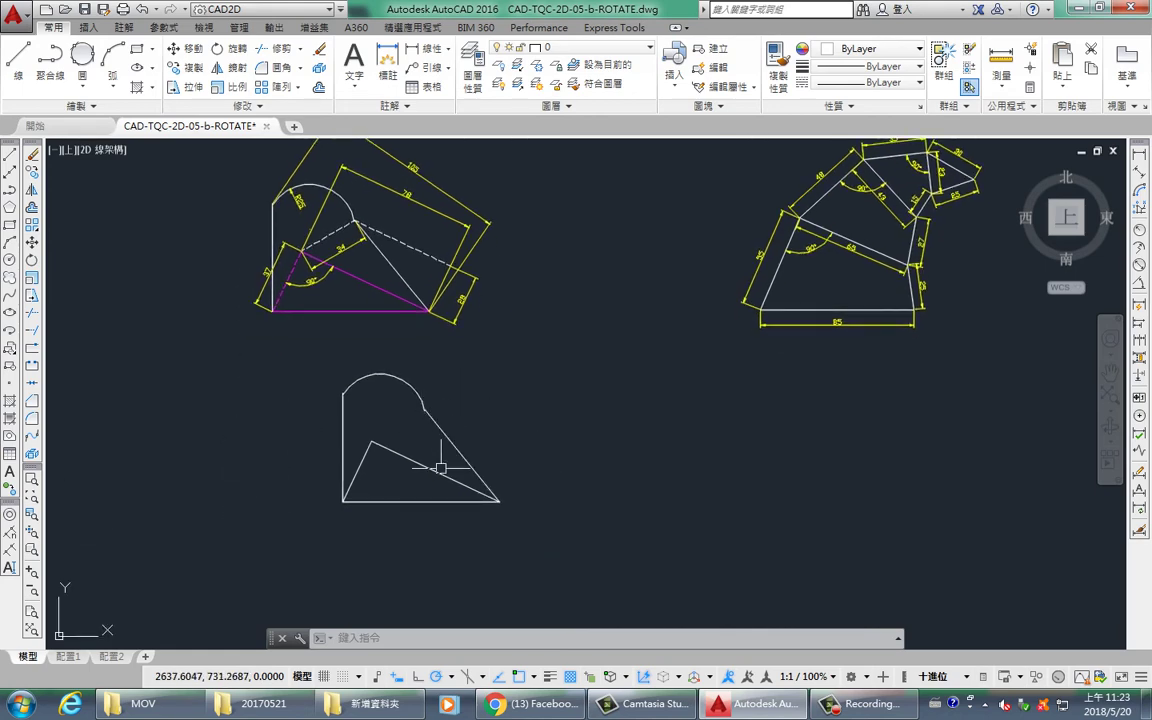
{"action": "mouse_move", "coordinate": [899, 381]}
{"action": "middle_mouse_down"}
{"action": "mouse_move", "coordinate": [764, 445]}
{"action": "mouse_move", "coordinate": [391, 432]}
{"action": "mouse_move", "coordinate": [439, 369]}
{"action": "middle_mouse_up"}
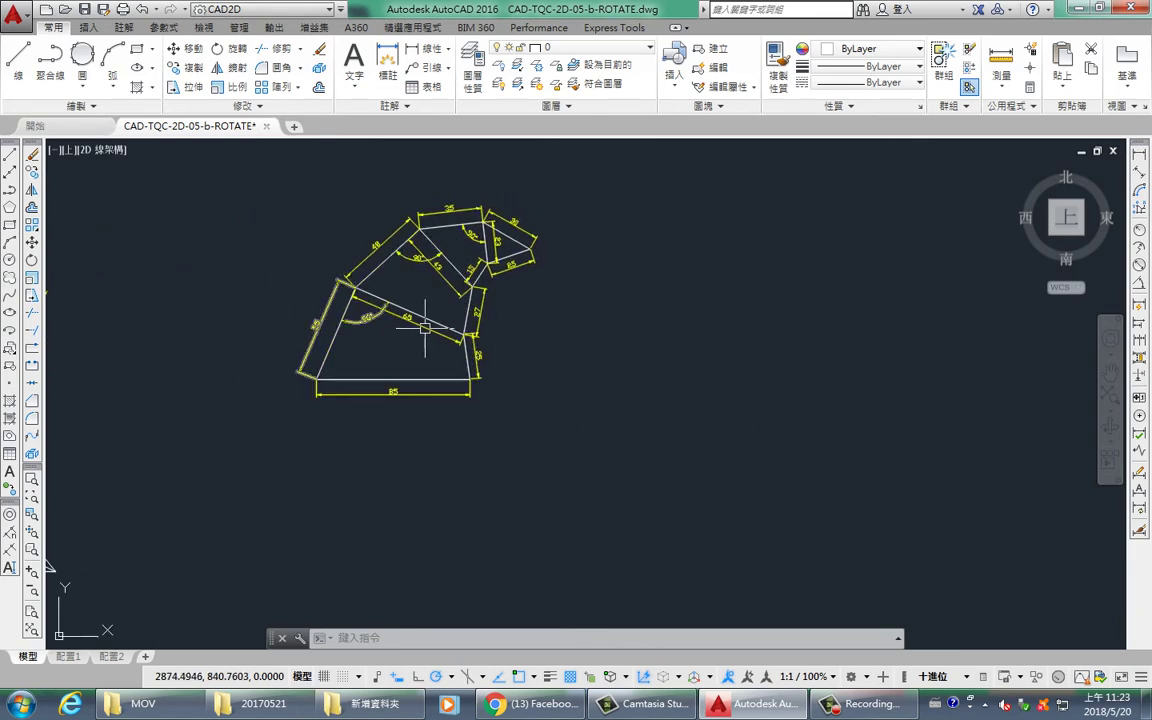
{"action": "scroll", "coordinate": [360, 327], "scroll_direction": "up", "scroll_amount": 3}
{"action": "scroll", "coordinate": [316, 320], "scroll_direction": "up", "scroll_amount": 2}
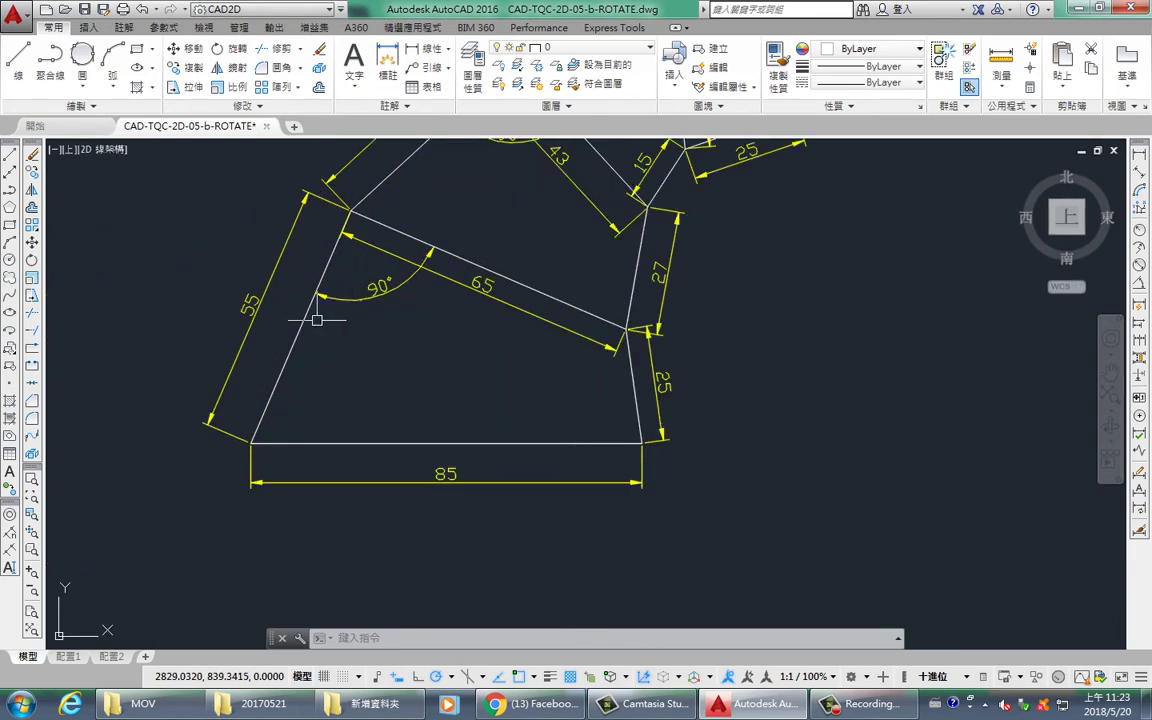
{"action": "left_click", "coordinate": [305, 319]}
{"action": "left_click", "coordinate": [455, 256]}
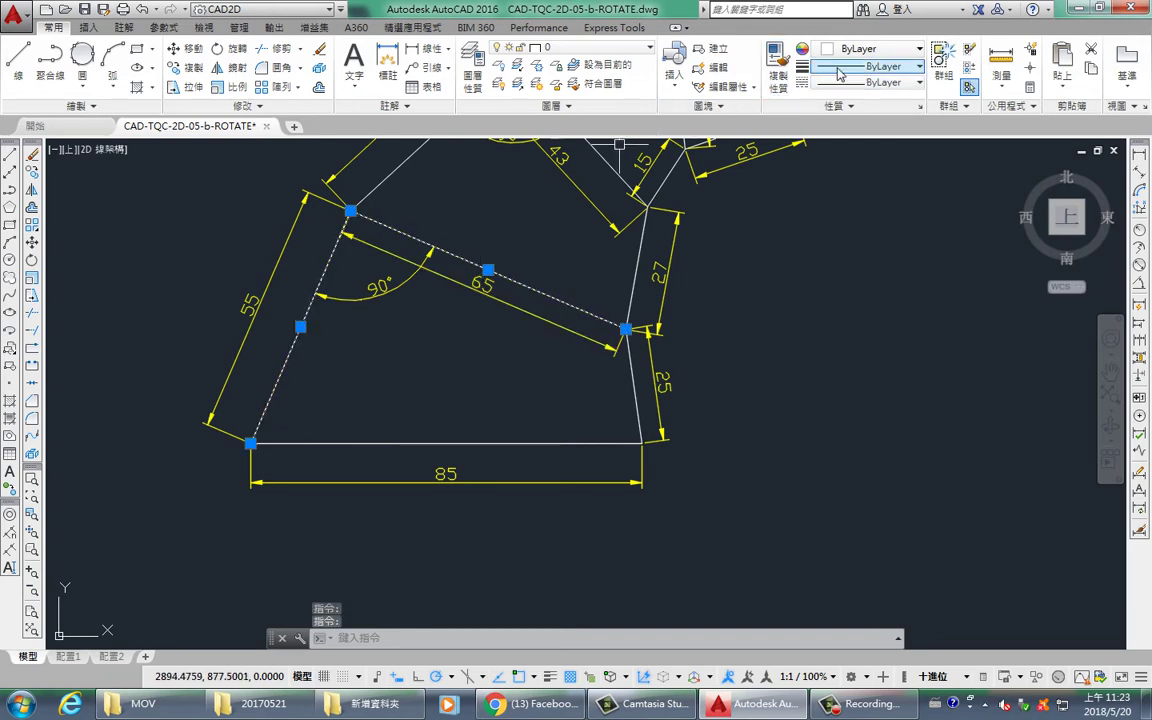
{"action": "left_click", "coordinate": [870, 48]}
{"action": "left_click", "coordinate": [905, 206]}
{"action": "key", "text": "Escape"}
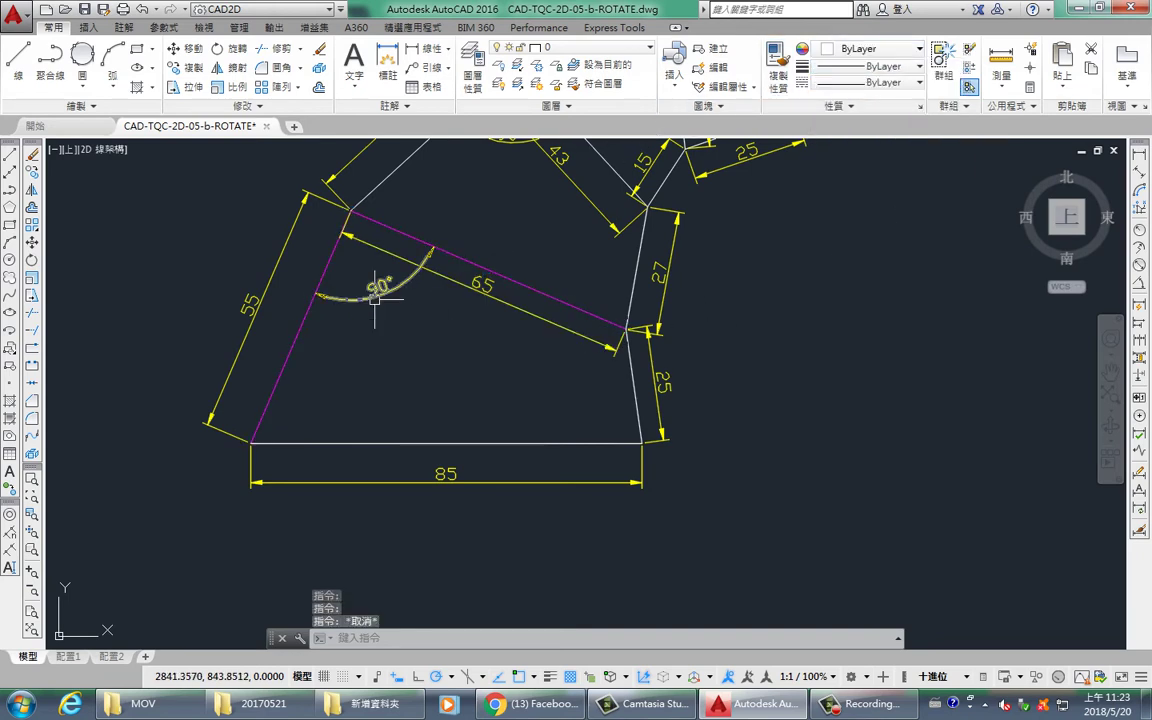
{"action": "scroll", "coordinate": [422, 344], "scroll_direction": "down", "scroll_amount": 2}
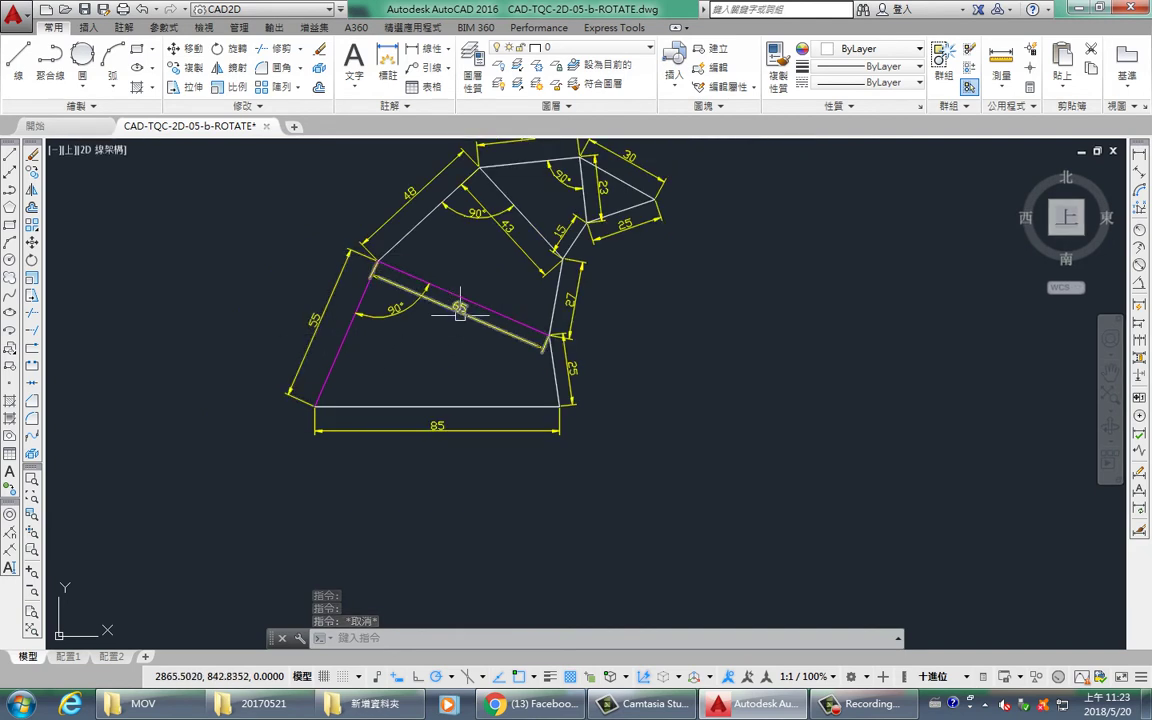
{"action": "mouse_move", "coordinate": [783, 446]}
{"action": "middle_mouse_down"}
{"action": "mouse_move", "coordinate": [679, 442]}
{"action": "mouse_move", "coordinate": [664, 428]}
{"action": "mouse_move", "coordinate": [623, 448]}
{"action": "middle_mouse_up"}
- Draw a 55-unit vertical line joined to a 65-unit horizontal line in empty space
{"action": "key", "text": "Return"}
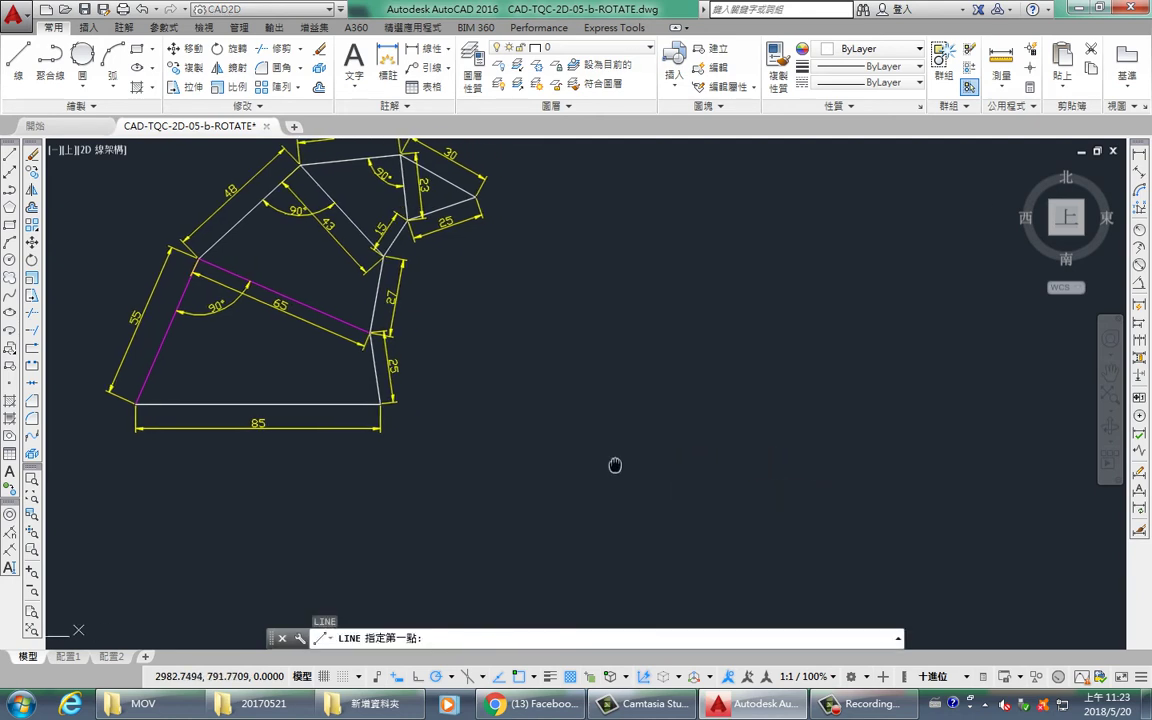
{"action": "left_click", "coordinate": [653, 437]}
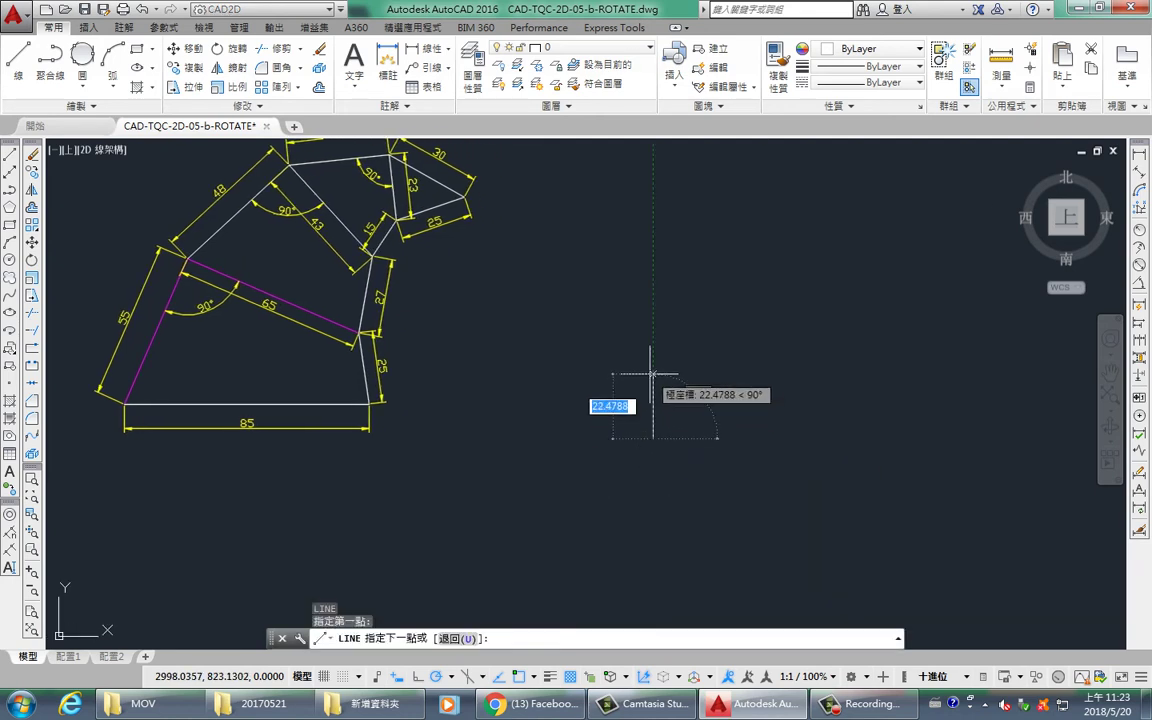
{"action": "type", "text": "55"}
{"action": "key", "text": "Return"}
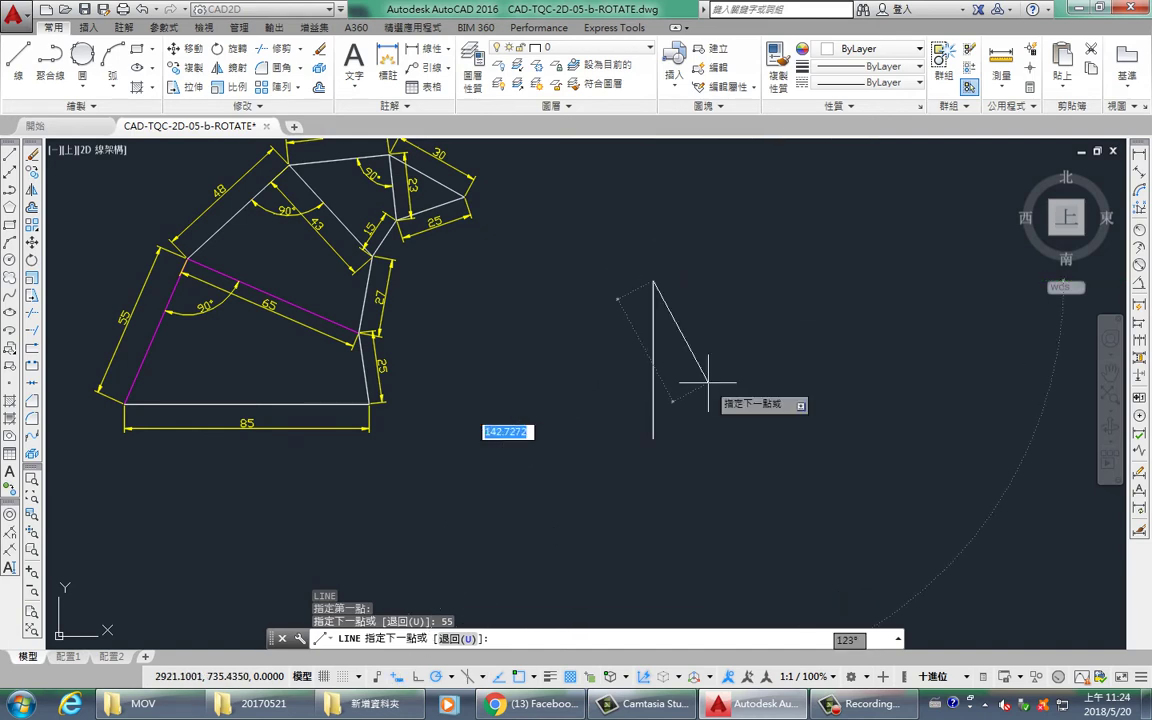
{"action": "type", "text": "65"}
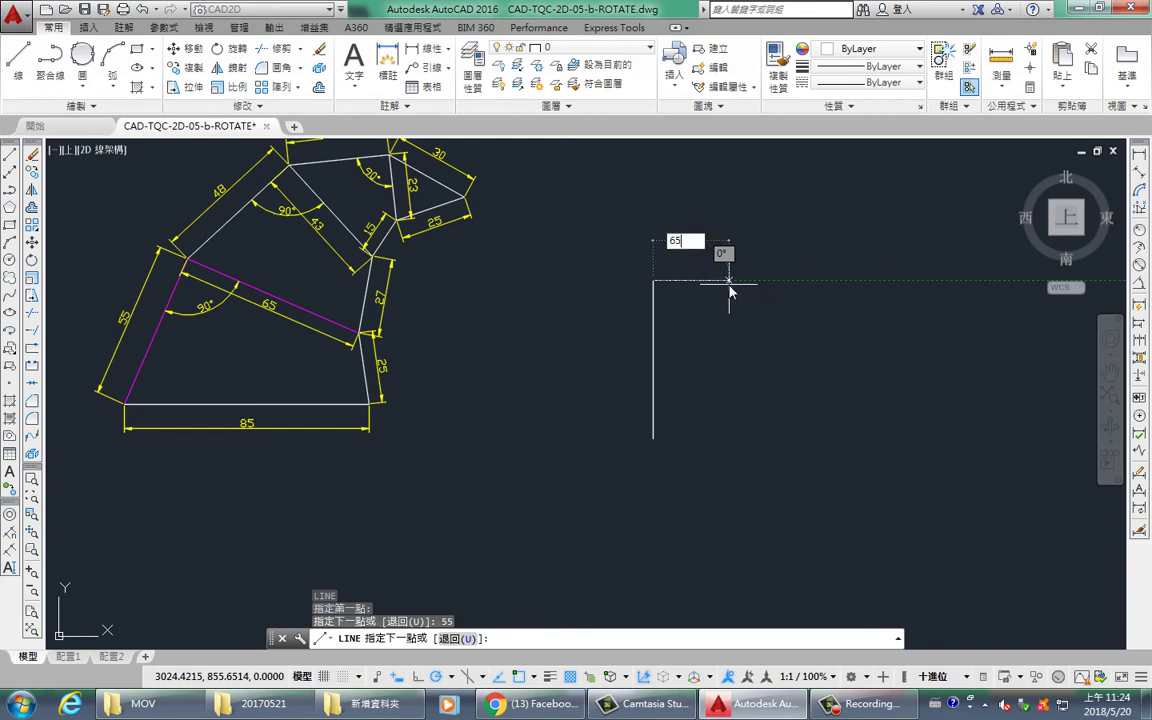
{"action": "key", "text": "Return"}
{"action": "key", "text": "Escape"}
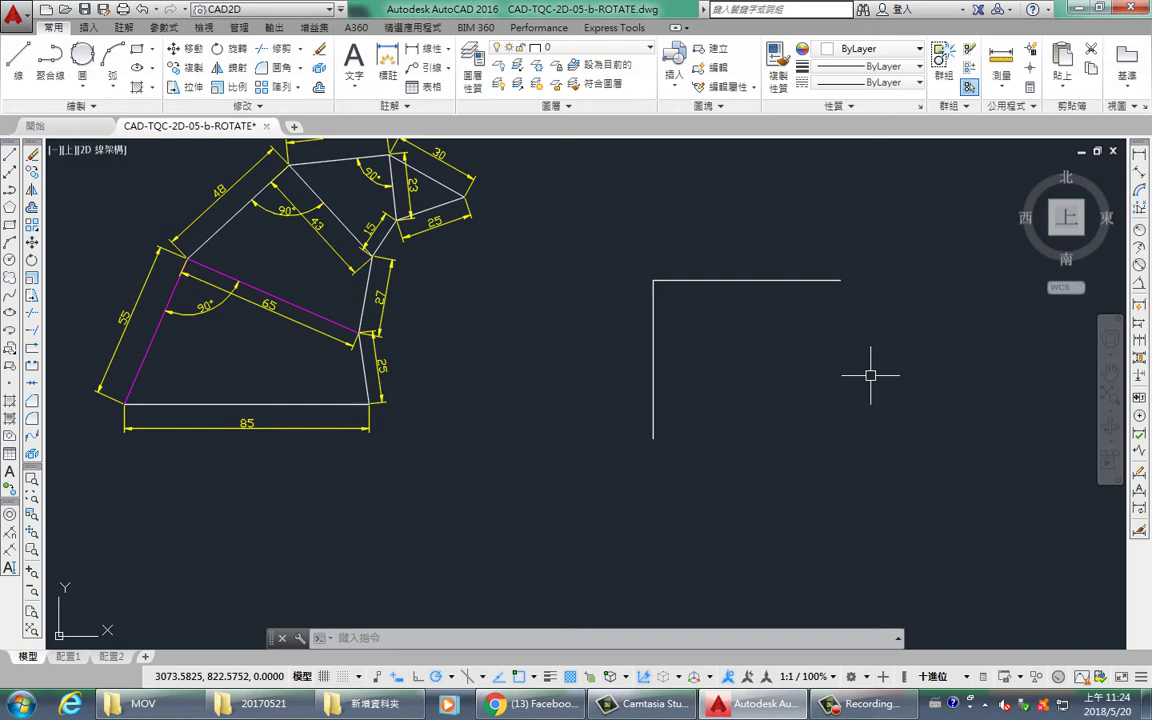
- Draw a radius-85 circle centred on the vertical line's bottom end
{"action": "type", "text": "c"}
{"action": "key", "text": "Return"}
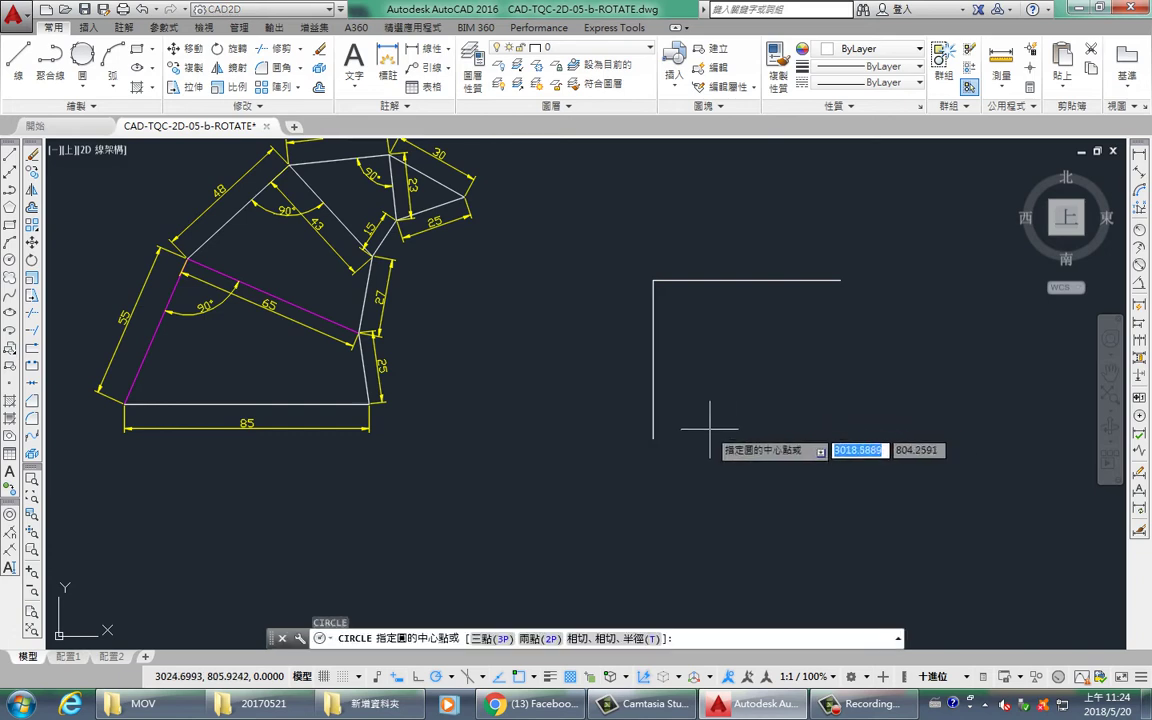
{"action": "left_click", "coordinate": [653, 438]}
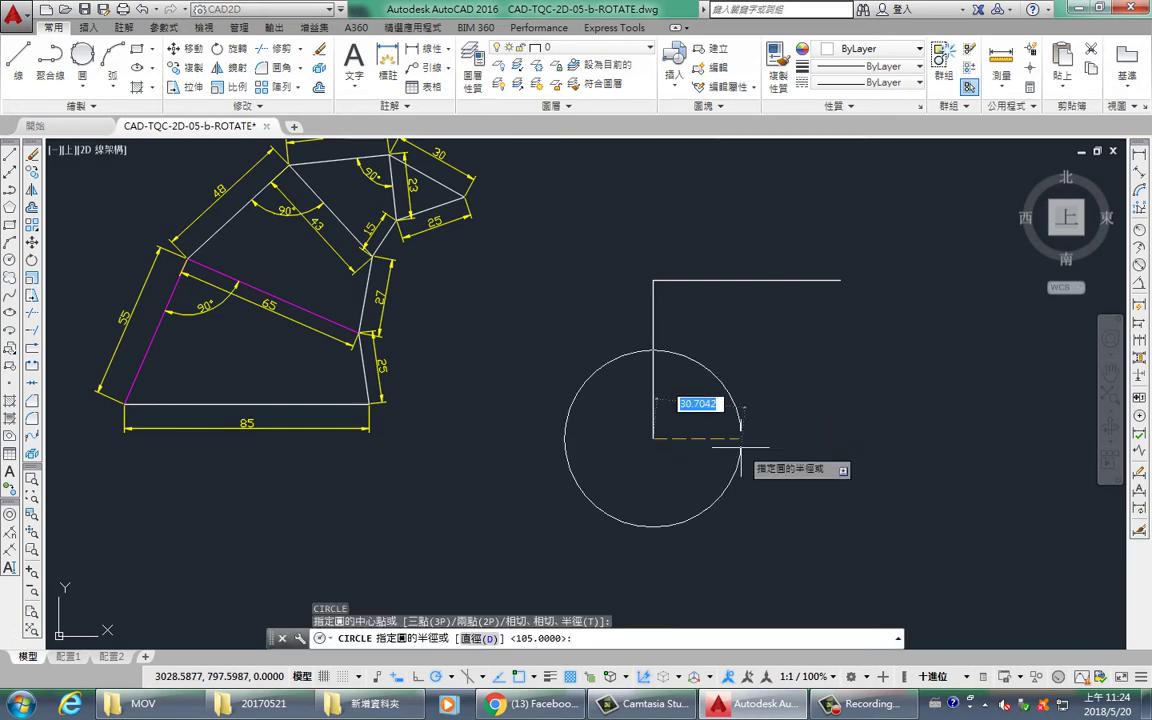
{"action": "type", "text": "85"}
{"action": "key", "text": "Return"}
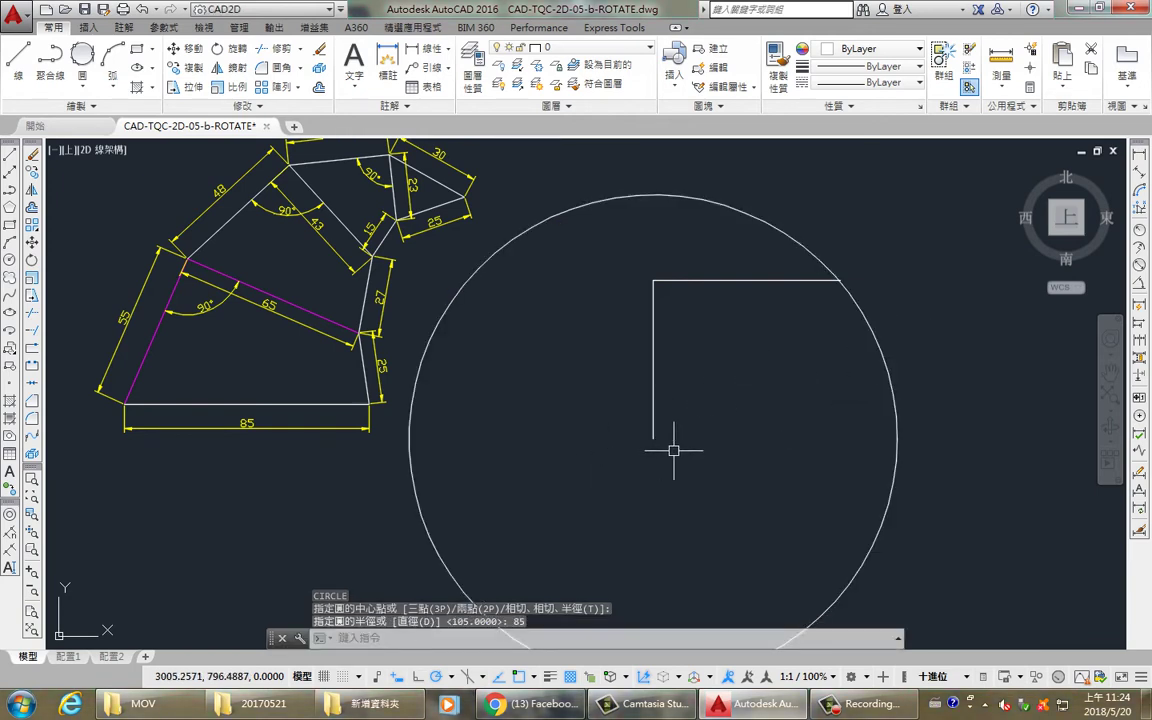
- Draw a radius-25 circle centred on the top line's right end
{"action": "type", "text": "c"}
{"action": "key", "text": "Return"}
{"action": "scroll", "coordinate": [849, 280], "scroll_direction": "up", "scroll_amount": 4}
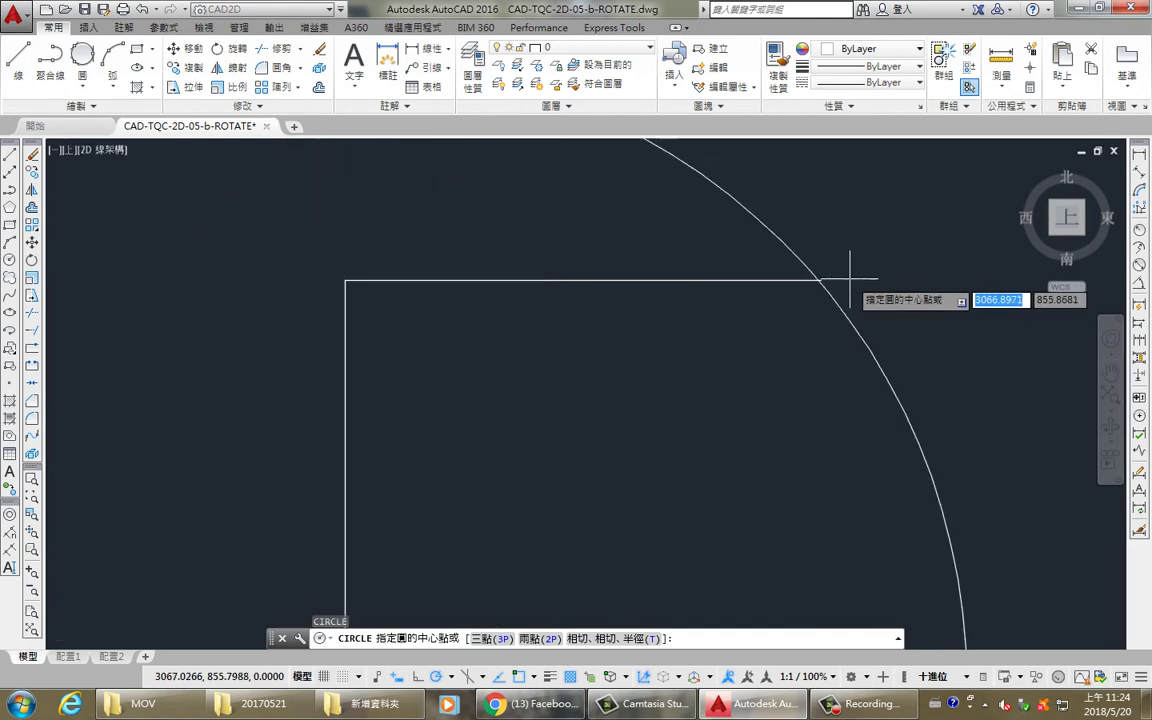
{"action": "scroll", "coordinate": [849, 270], "scroll_direction": "up", "scroll_amount": 3}
{"action": "scroll", "coordinate": [617, 283], "scroll_direction": "up", "scroll_amount": 2}
{"action": "scroll", "coordinate": [617, 283], "scroll_direction": "up", "scroll_amount": 1}
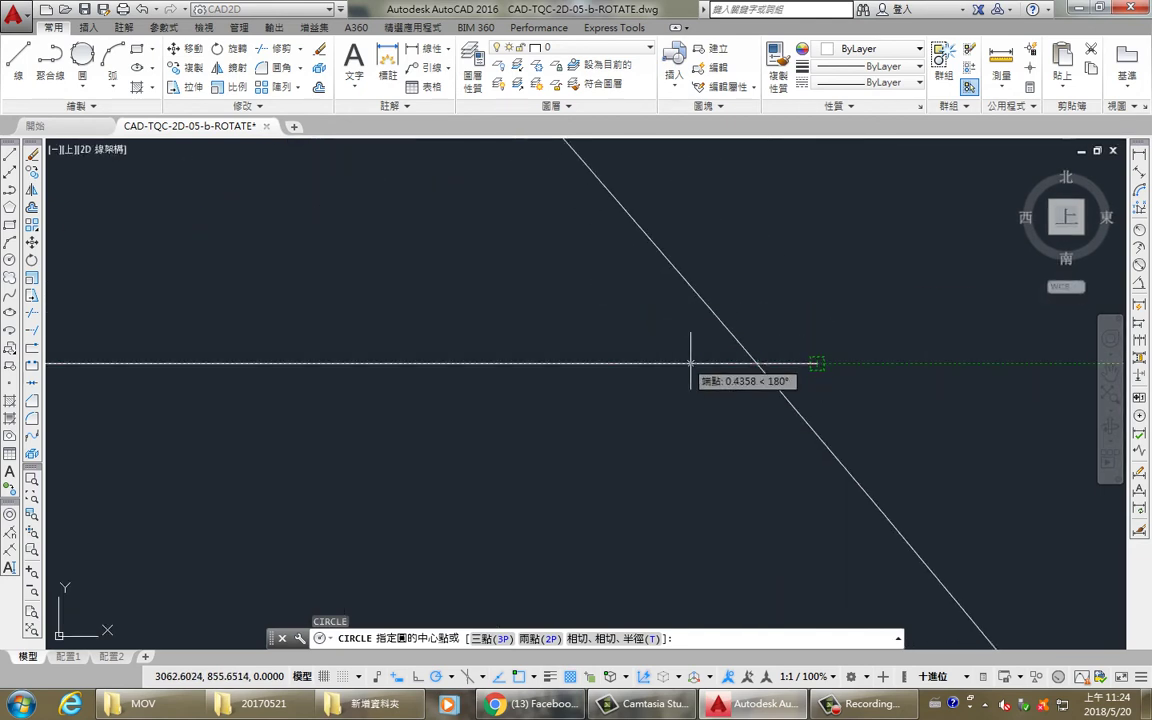
{"action": "left_click", "coordinate": [817, 363]}
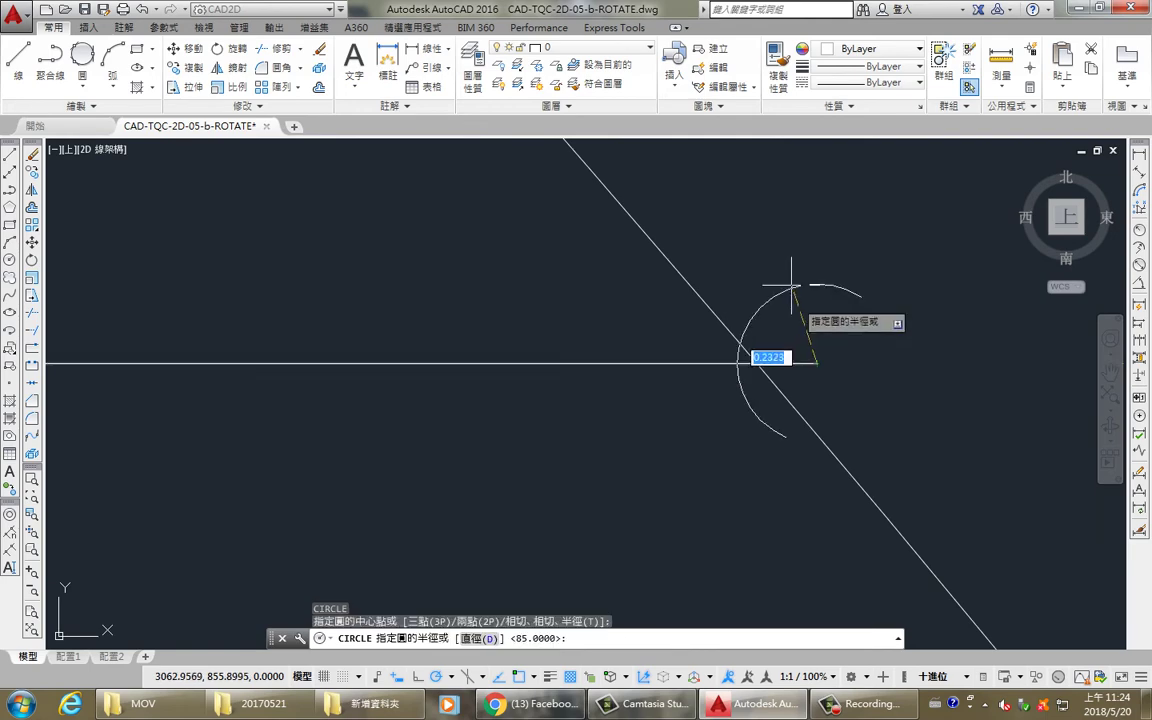
{"action": "scroll", "coordinate": [786, 285], "scroll_direction": "down", "scroll_amount": 2}
{"action": "scroll", "coordinate": [790, 288], "scroll_direction": "down", "scroll_amount": 3}
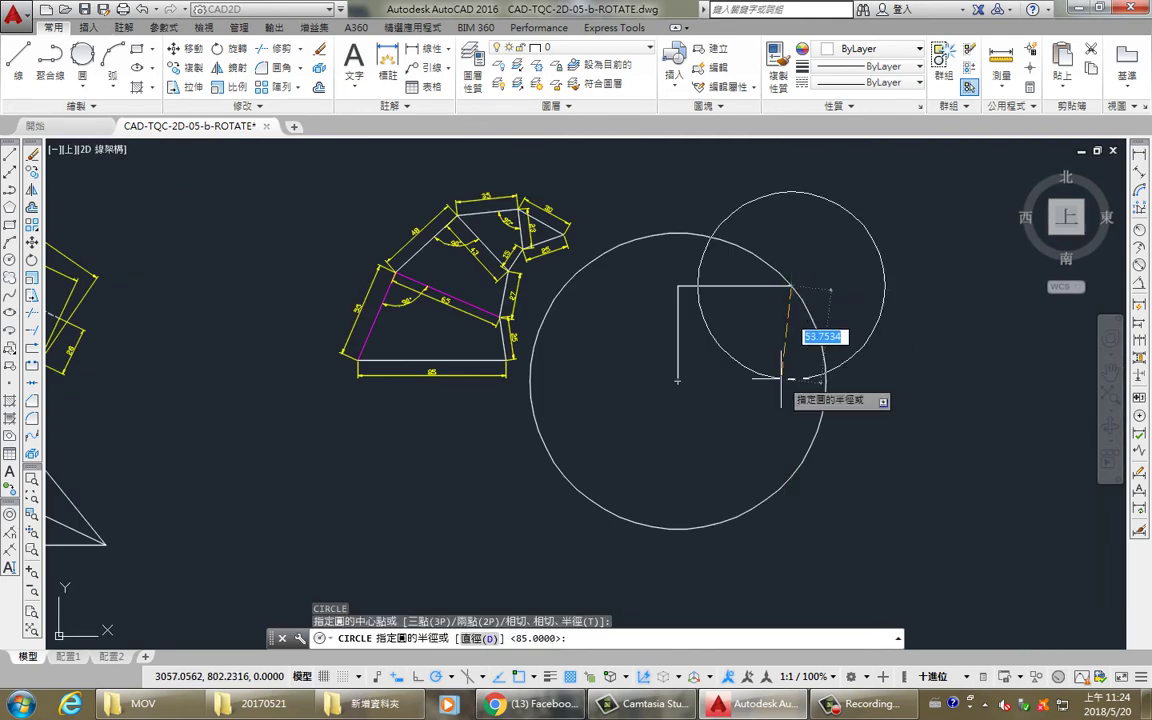
{"action": "scroll", "coordinate": [785, 380], "scroll_direction": "up", "scroll_amount": 4}
{"action": "type", "text": "25"}
{"action": "key", "text": "Return"}
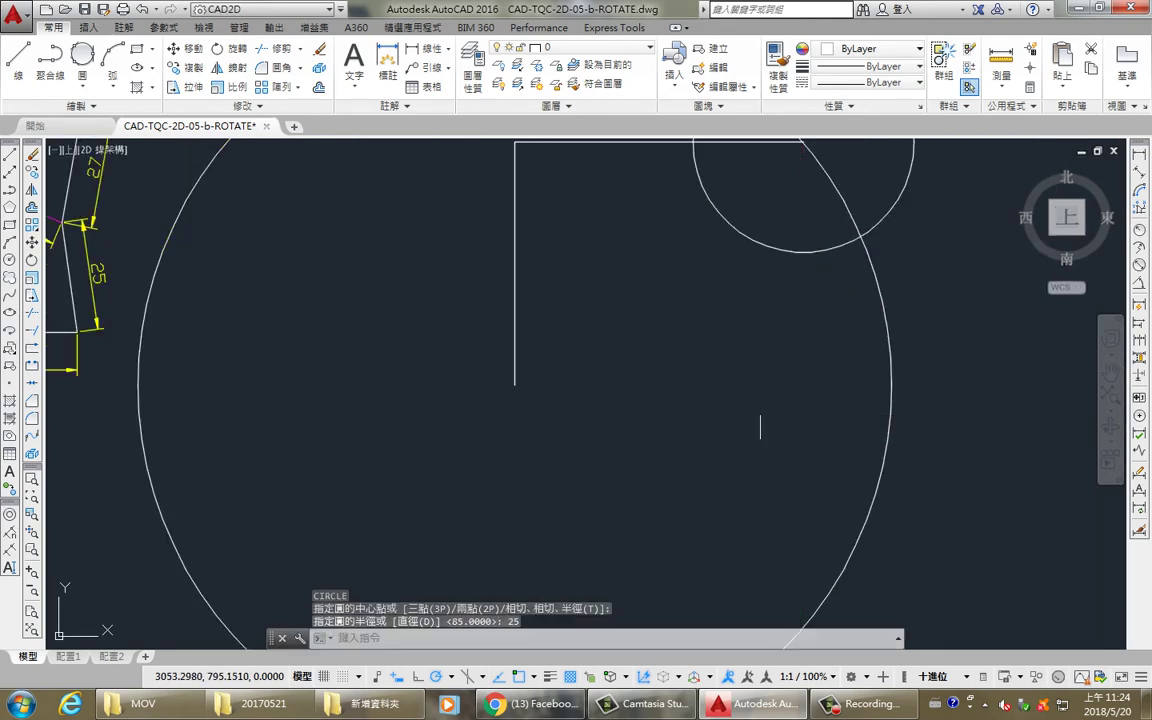
{"action": "middle_click_drag", "start_coordinate": [905, 299], "coordinate": [844, 411]}
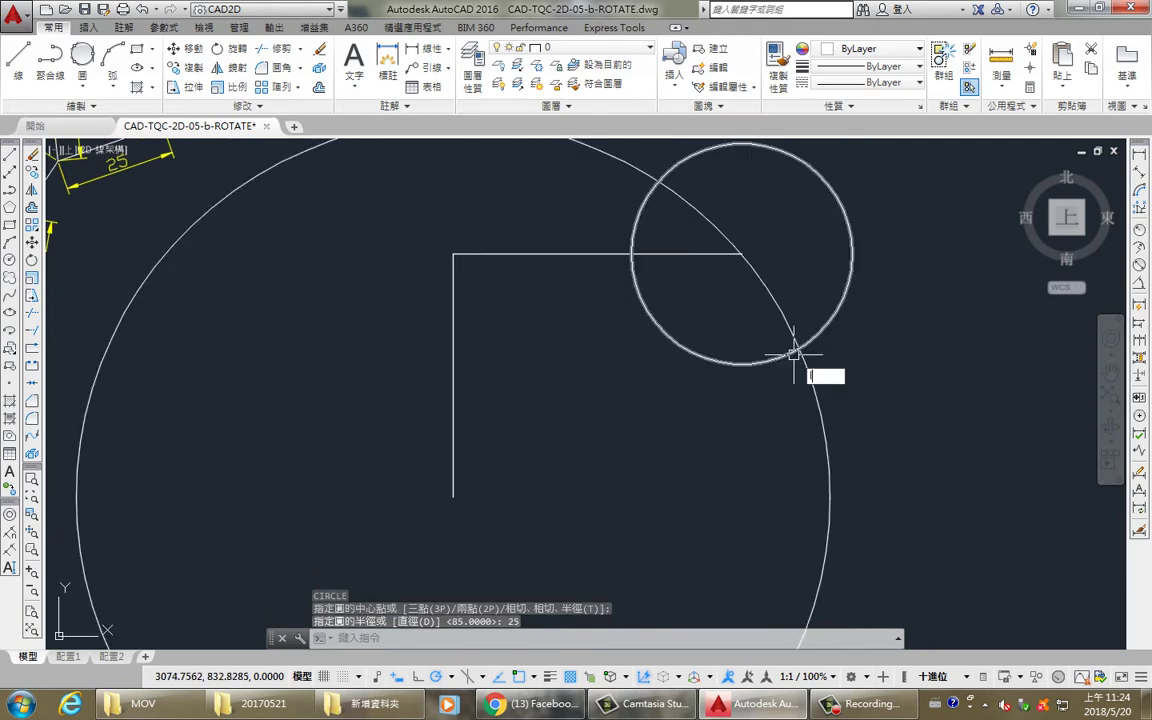
{"action": "type", "text": "l"}
{"action": "key", "text": "space"}
- Draw lines from the vertical line's bottom to the circles' intersection and on to the top line's end
{"action": "left_click", "coordinate": [453, 496]}
{"action": "scroll", "coordinate": [833, 336], "scroll_direction": "up", "scroll_amount": 2}
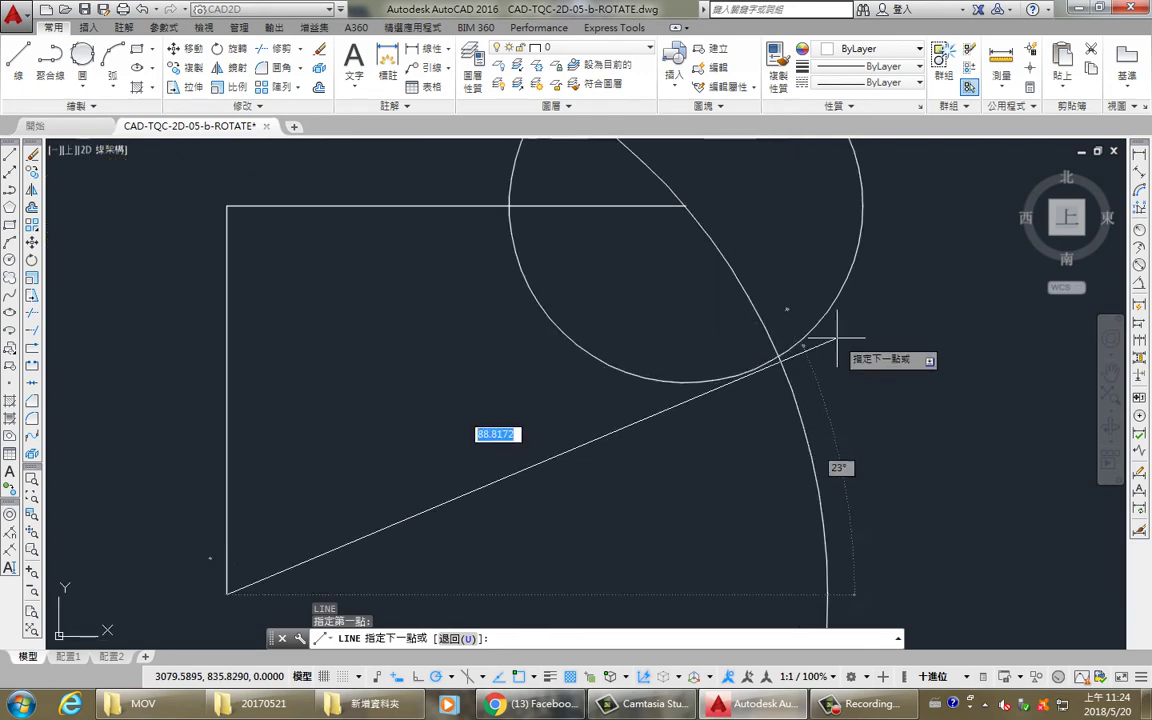
{"action": "left_click", "coordinate": [775, 355]}
{"action": "scroll", "coordinate": [746, 218], "scroll_direction": "up", "scroll_amount": 2}
{"action": "scroll", "coordinate": [707, 198], "scroll_direction": "up", "scroll_amount": 2}
{"action": "scroll", "coordinate": [694, 236], "scroll_direction": "up", "scroll_amount": 2}
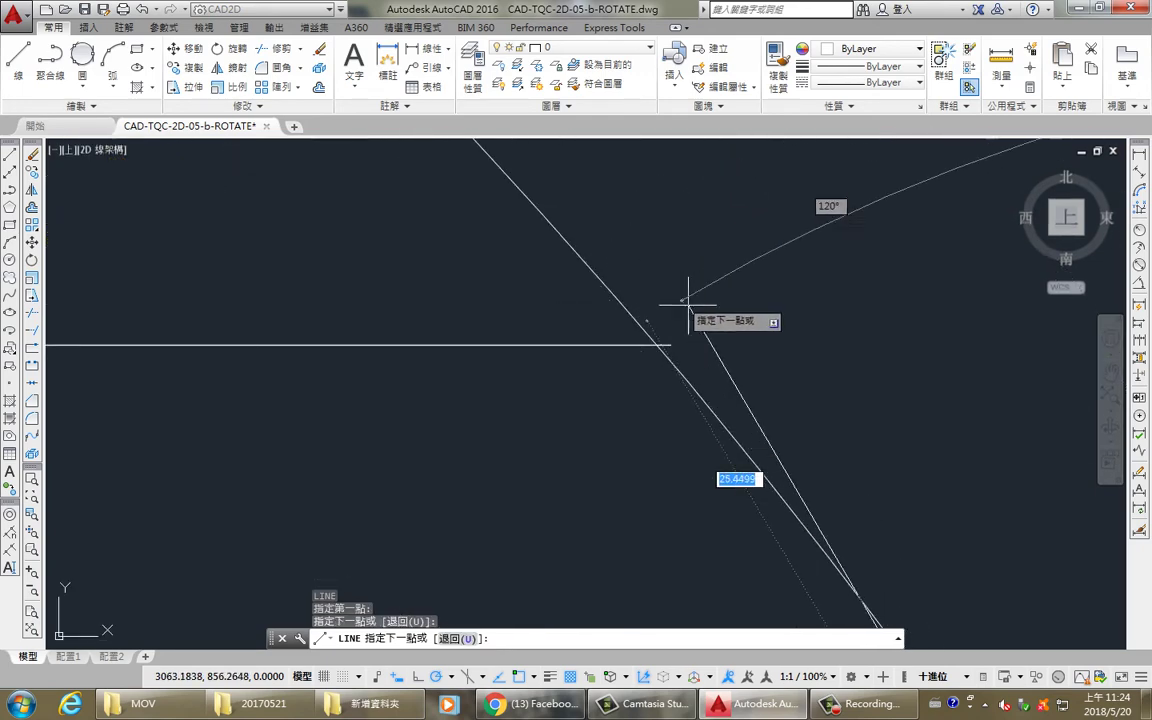
{"action": "left_click", "coordinate": [670, 345]}
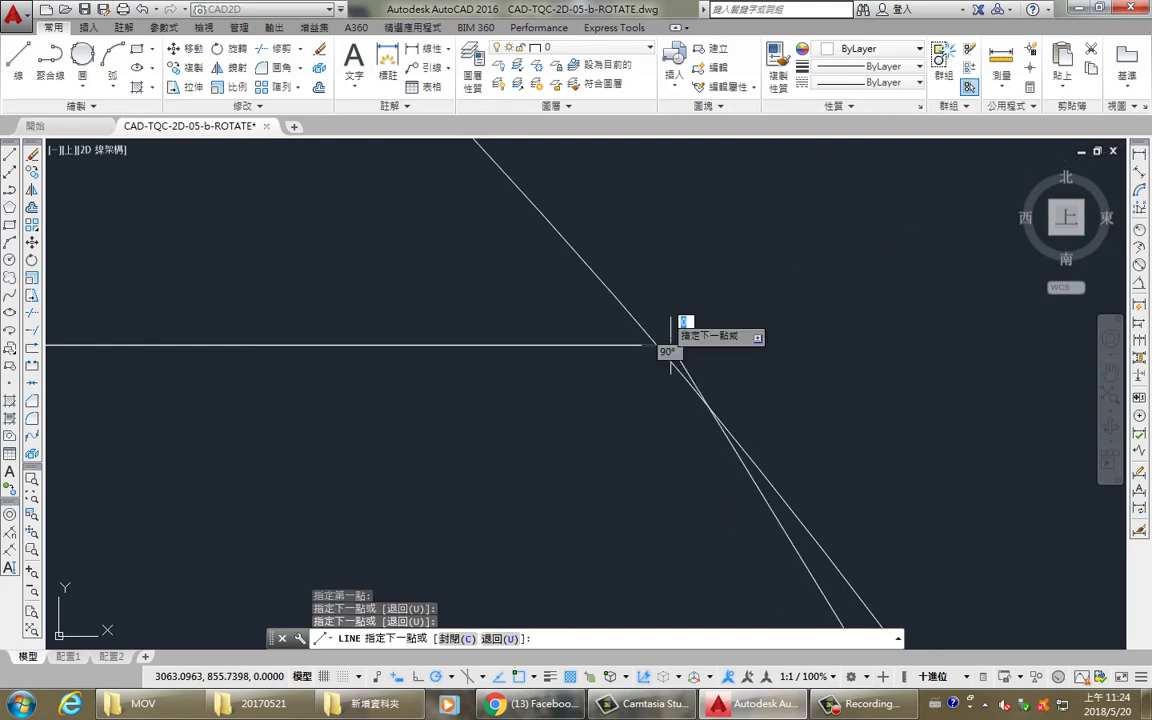
{"action": "scroll", "coordinate": [617, 180], "scroll_direction": "down", "scroll_amount": 2}
{"action": "scroll", "coordinate": [617, 188], "scroll_direction": "down", "scroll_amount": 3}
{"action": "key", "text": "Escape"}
- Delete the two construction circles
{"action": "scroll", "coordinate": [608, 159], "scroll_direction": "up", "scroll_amount": 5}
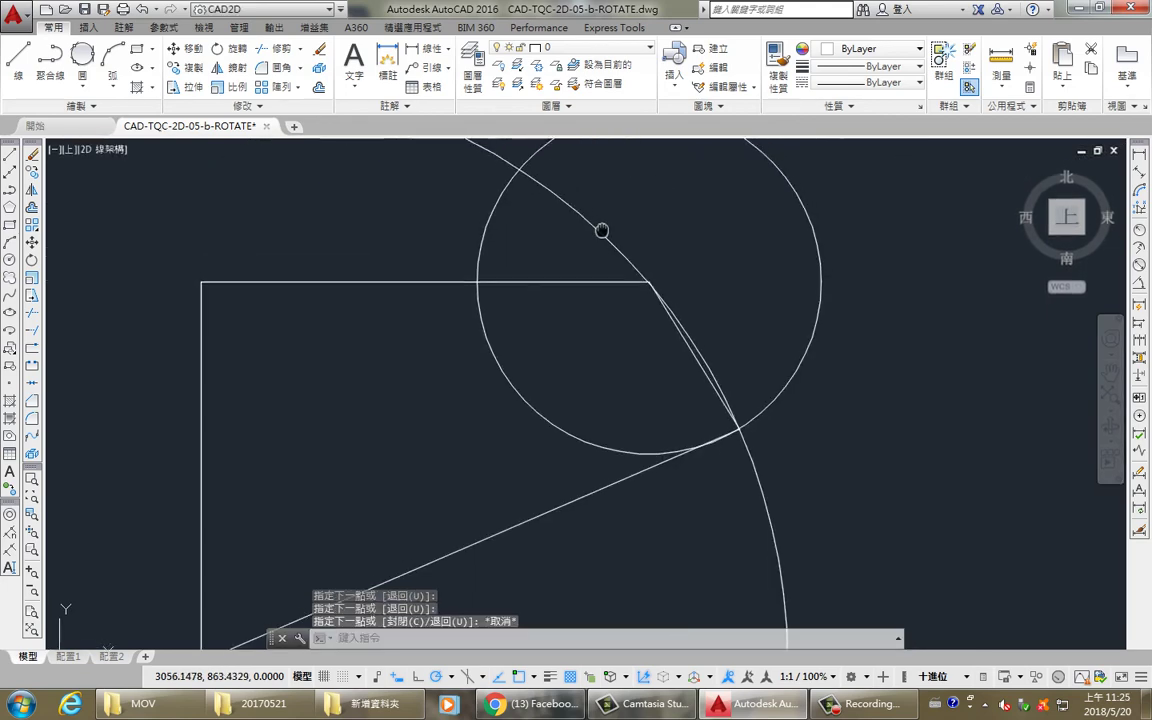
{"action": "left_click", "coordinate": [590, 206]}
{"action": "key", "text": "Delete"}
{"action": "scroll", "coordinate": [495, 206], "scroll_direction": "down", "scroll_amount": 5}
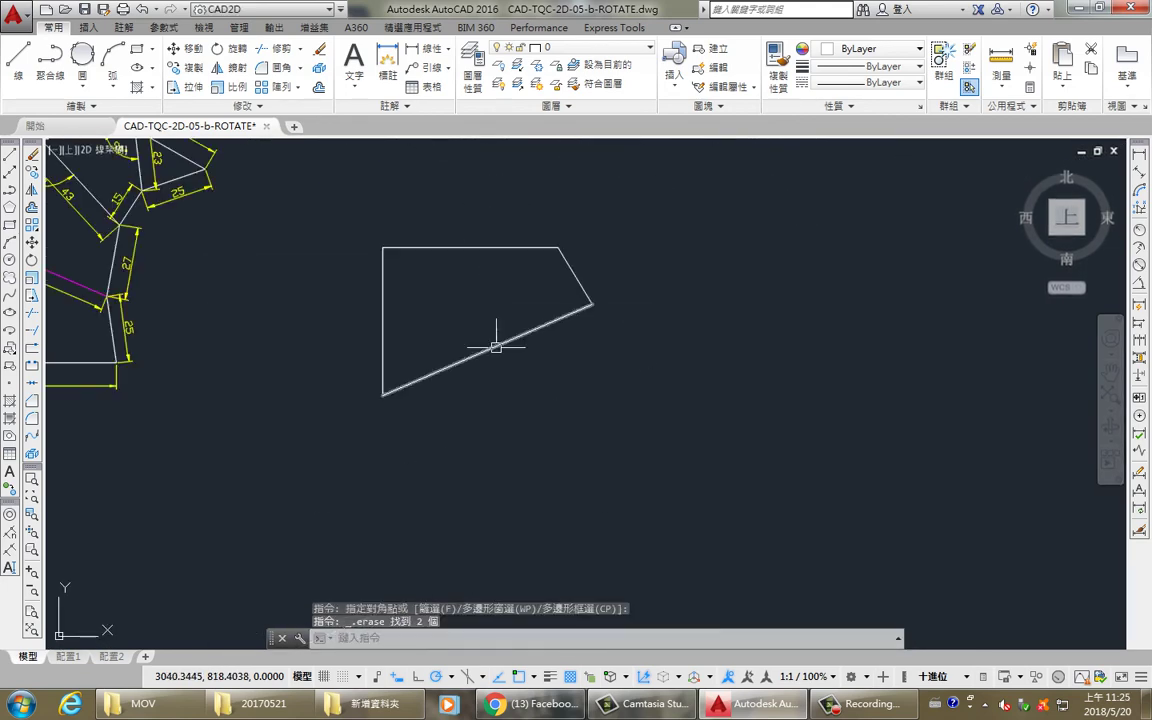
{"action": "middle_click_drag", "start_coordinate": [489, 334], "coordinate": [671, 321]}
{"action": "middle_click_drag", "start_coordinate": [666, 414], "coordinate": [755, 403]}
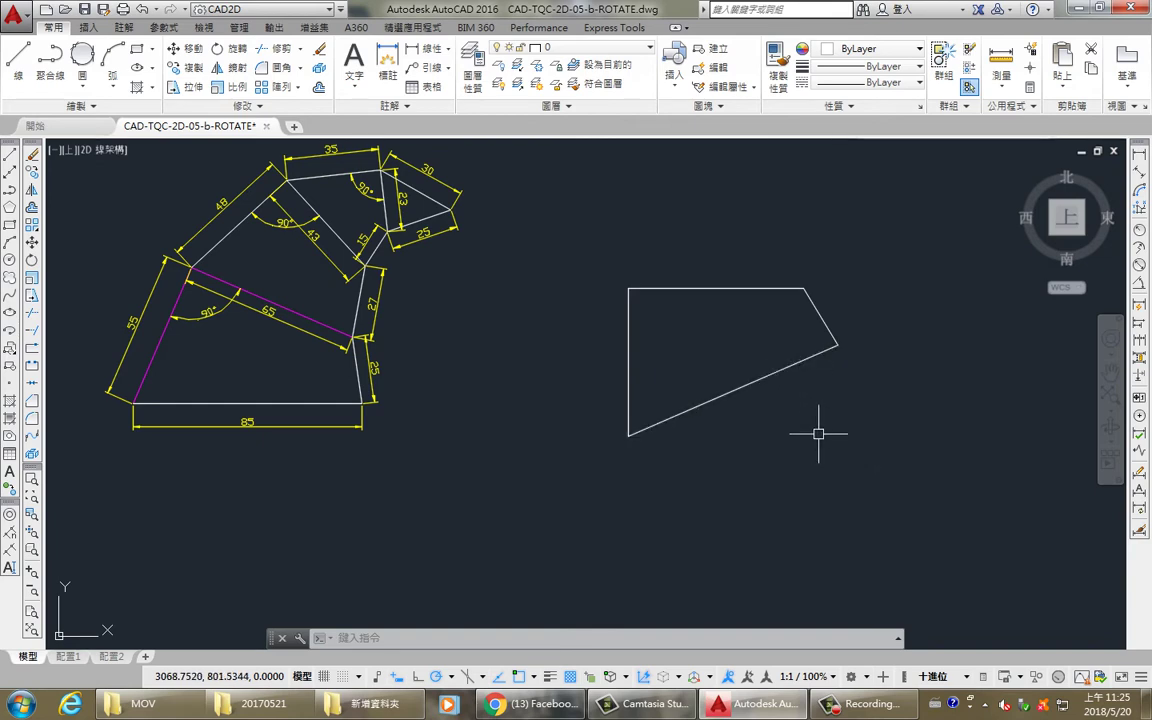
- Rotate the quadrilateral by reference about its bottom-left corner so its base is horizontal
{"action": "left_click", "coordinate": [866, 504]}
{"action": "left_click", "coordinate": [580, 242]}
{"action": "type", "text": "R"}
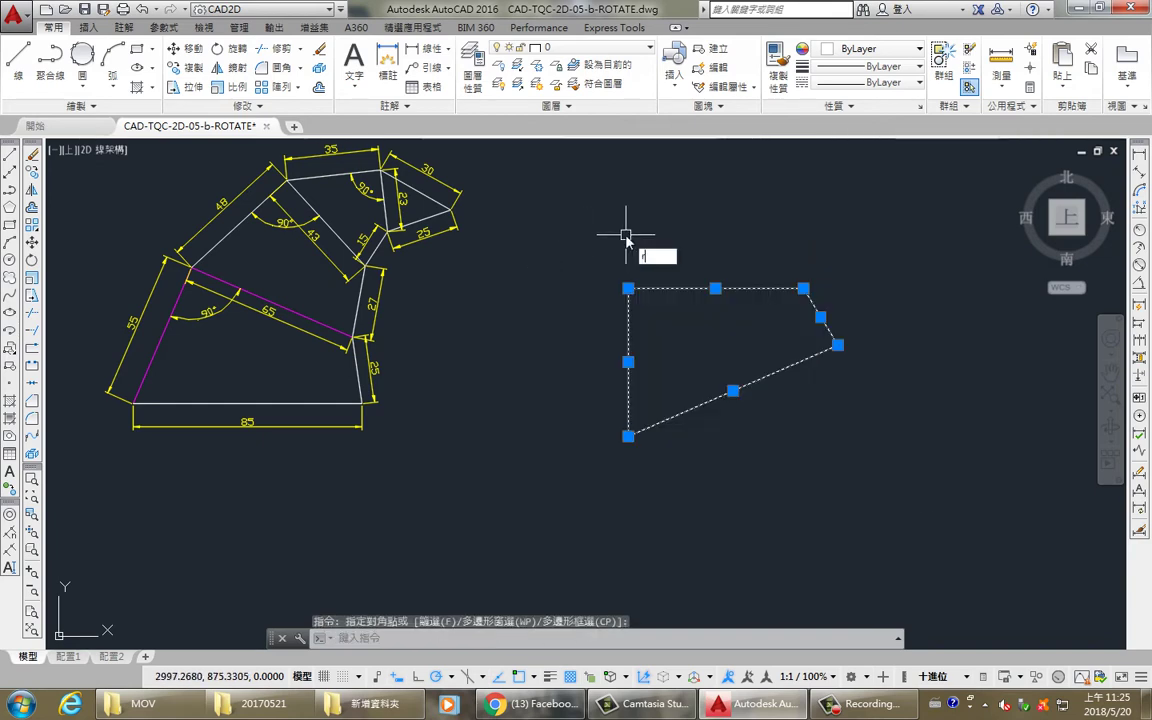
{"action": "type", "text": "o"}
{"action": "key", "text": "Return"}
{"action": "left_click", "coordinate": [628, 436]}
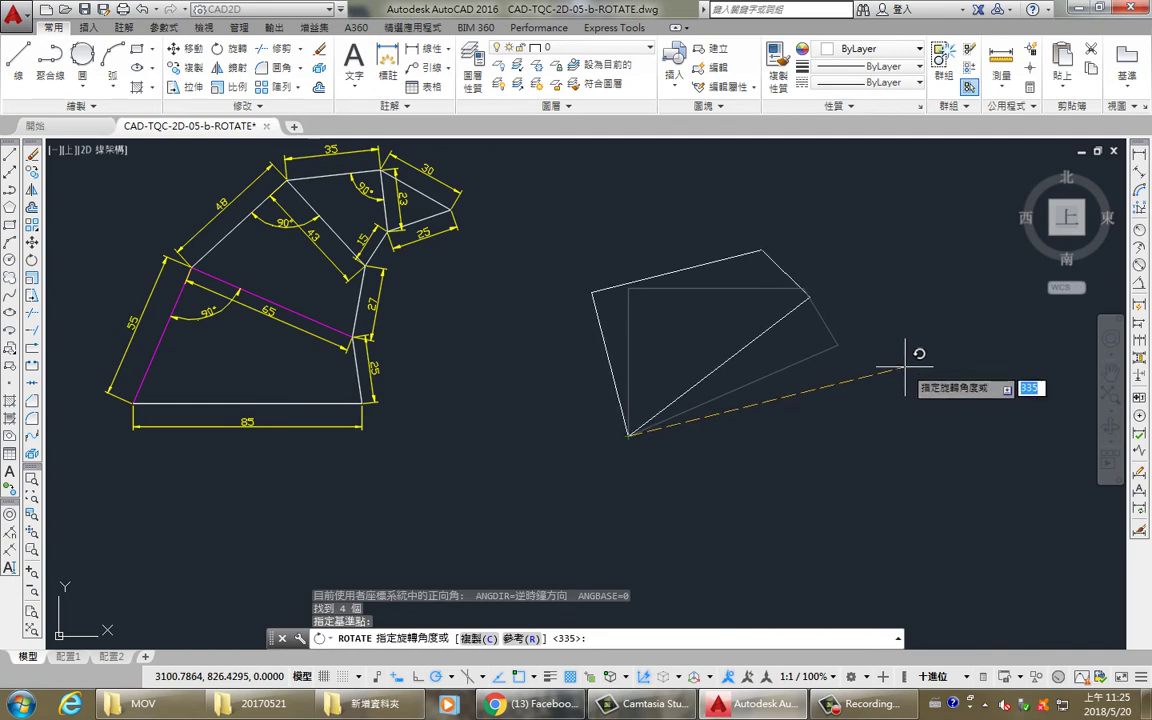
{"action": "key", "text": "Return"}
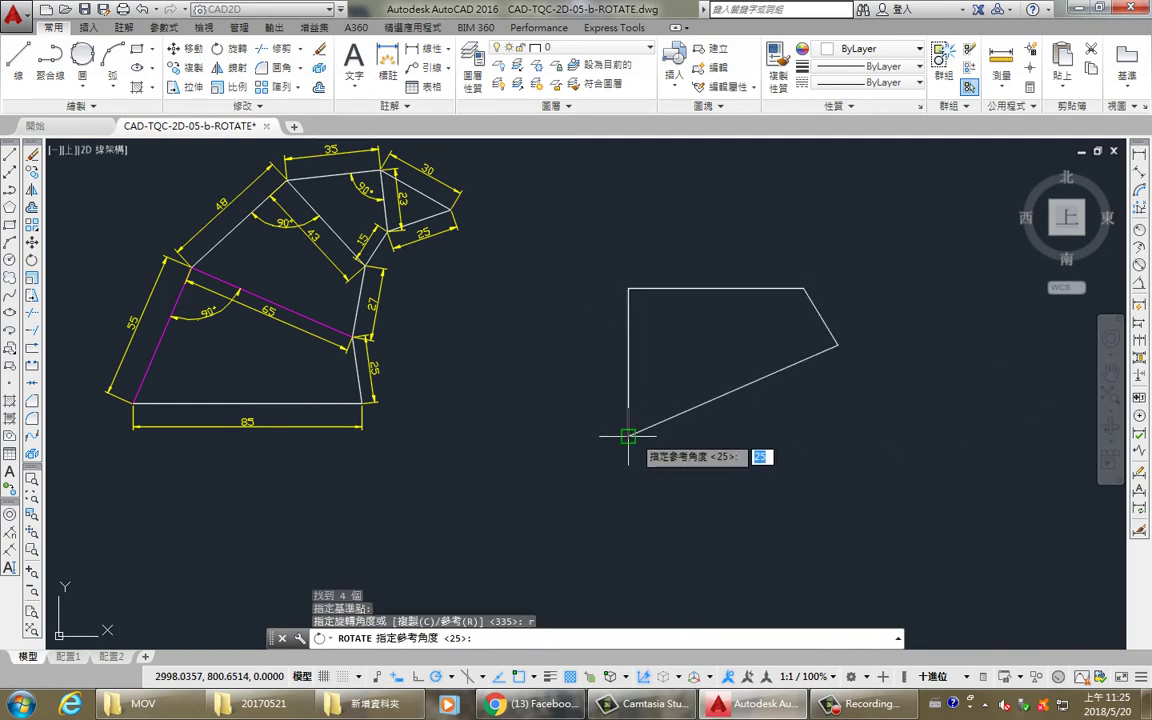
{"action": "left_click", "coordinate": [628, 436]}
{"action": "left_click", "coordinate": [838, 346]}
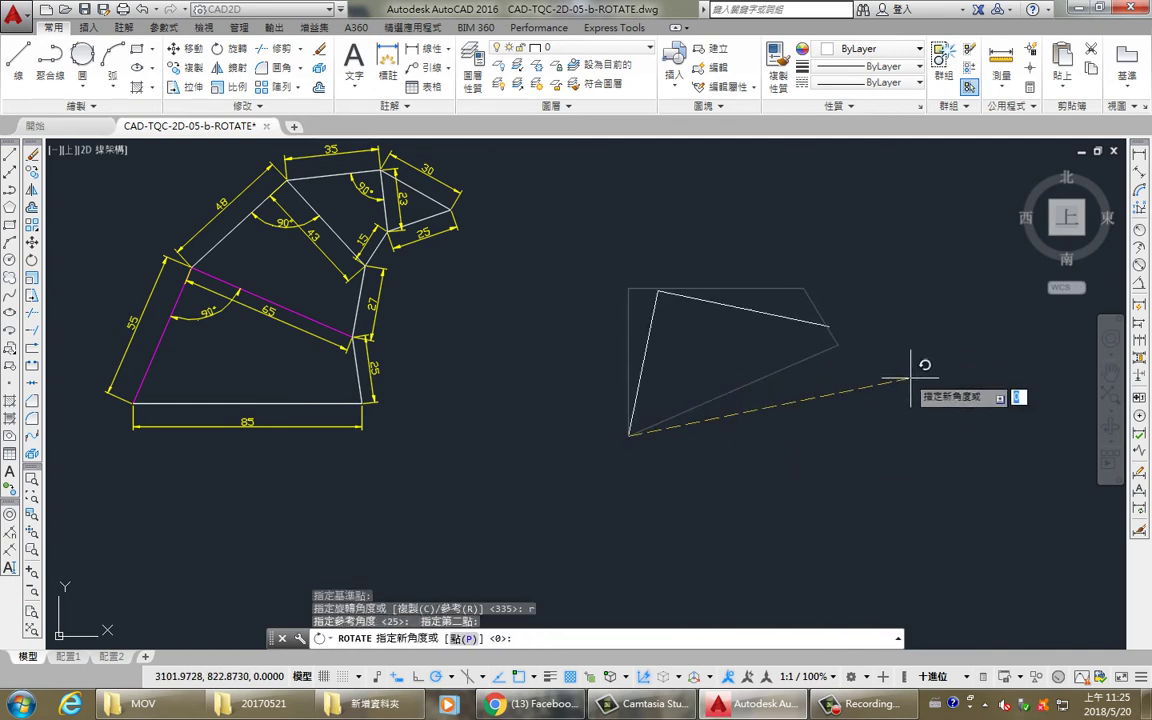
{"action": "left_click", "coordinate": [911, 436]}
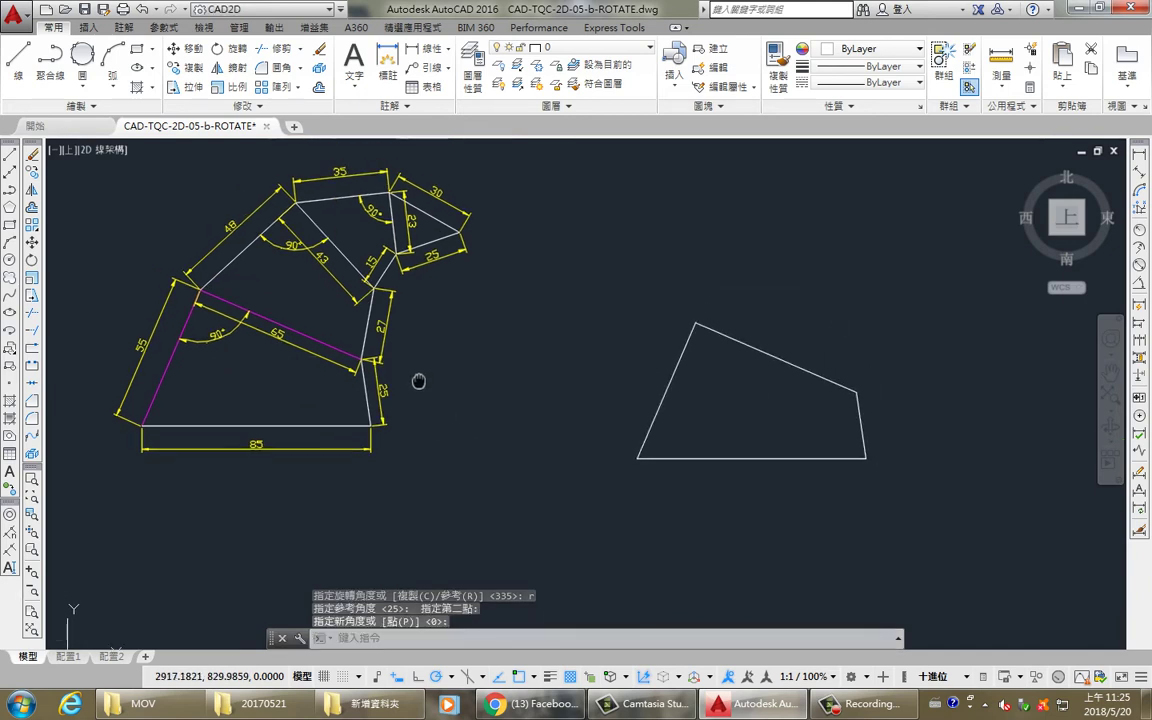
{"action": "middle_click_drag", "start_coordinate": [410, 360], "coordinate": [417, 380]}
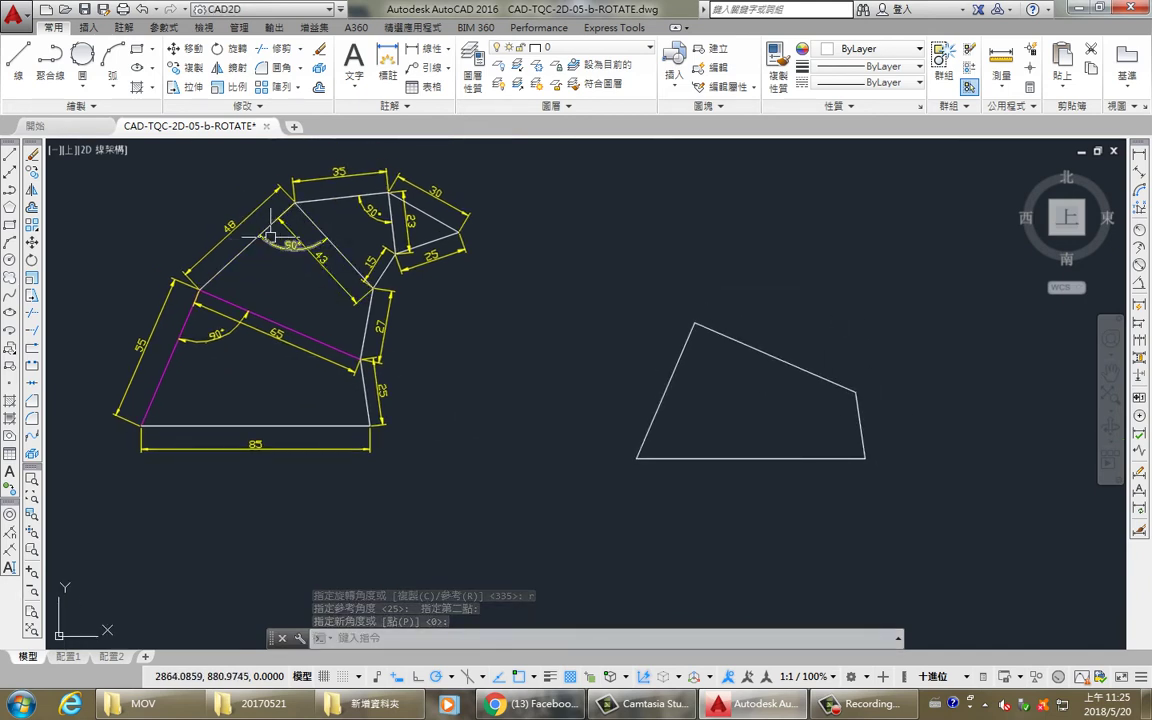
- From the quadrilateral's top corner draw a 48-unit vertical line, then a 43-unit horizontal line
{"action": "key", "text": "Return"}
{"action": "left_click", "coordinate": [695, 323]}
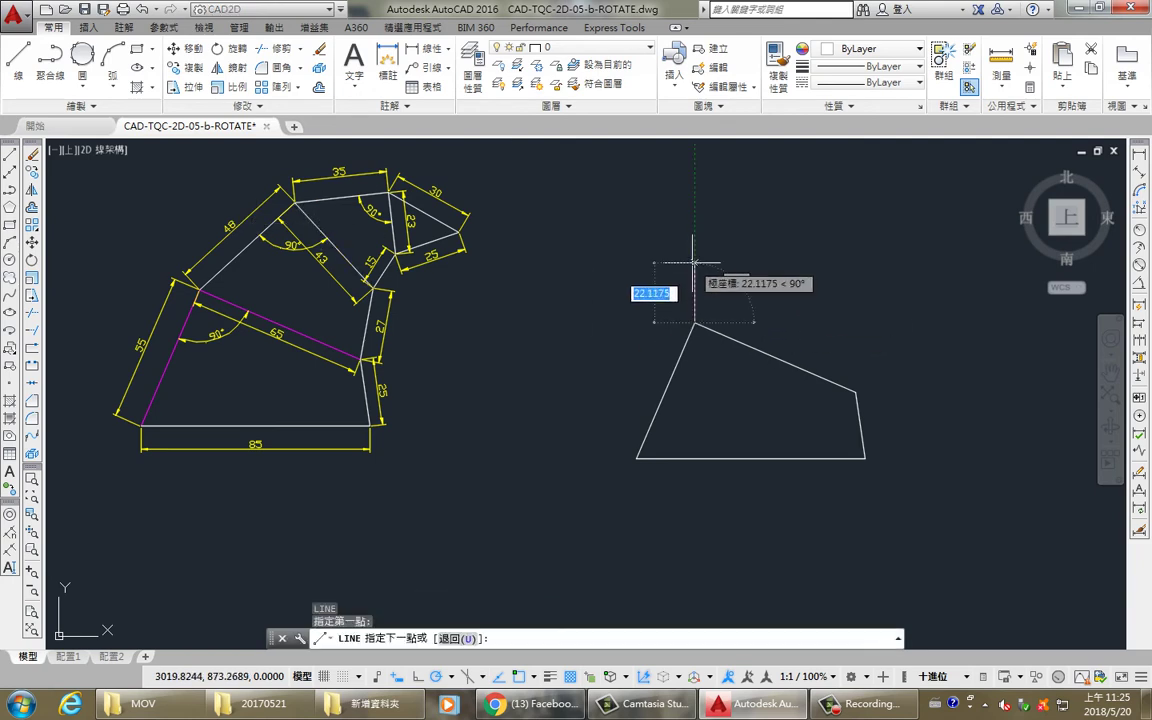
{"action": "type", "text": "48"}
{"action": "key", "text": "Return"}
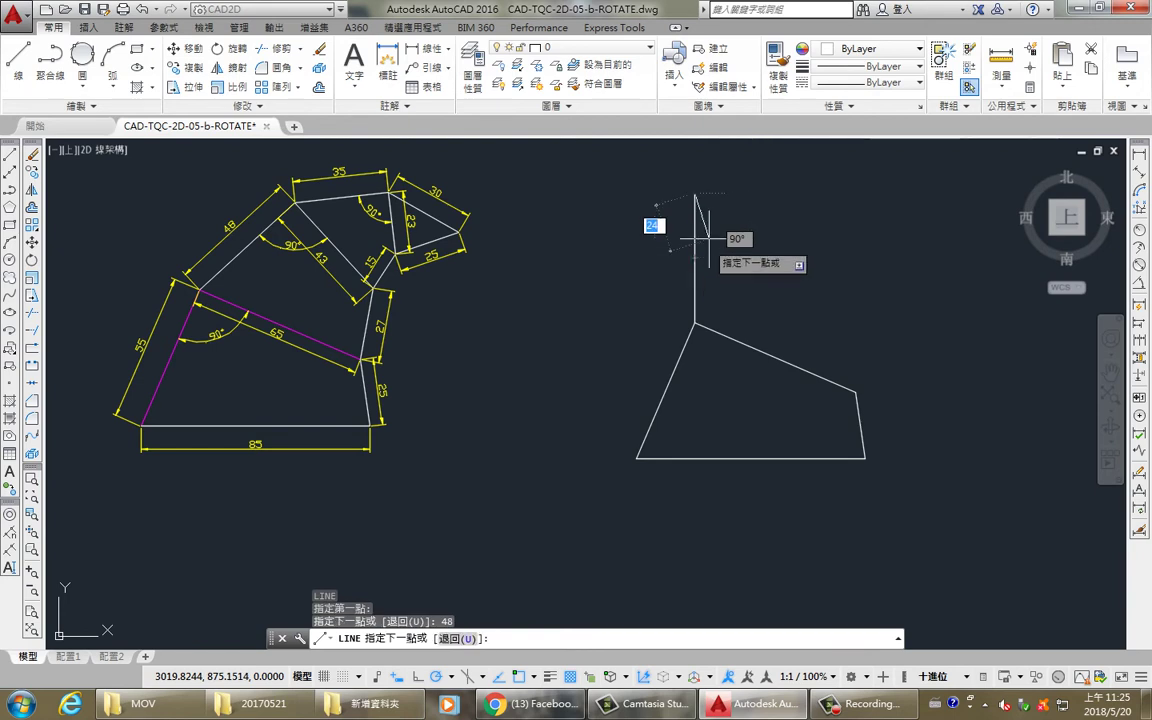
{"action": "type", "text": "43"}
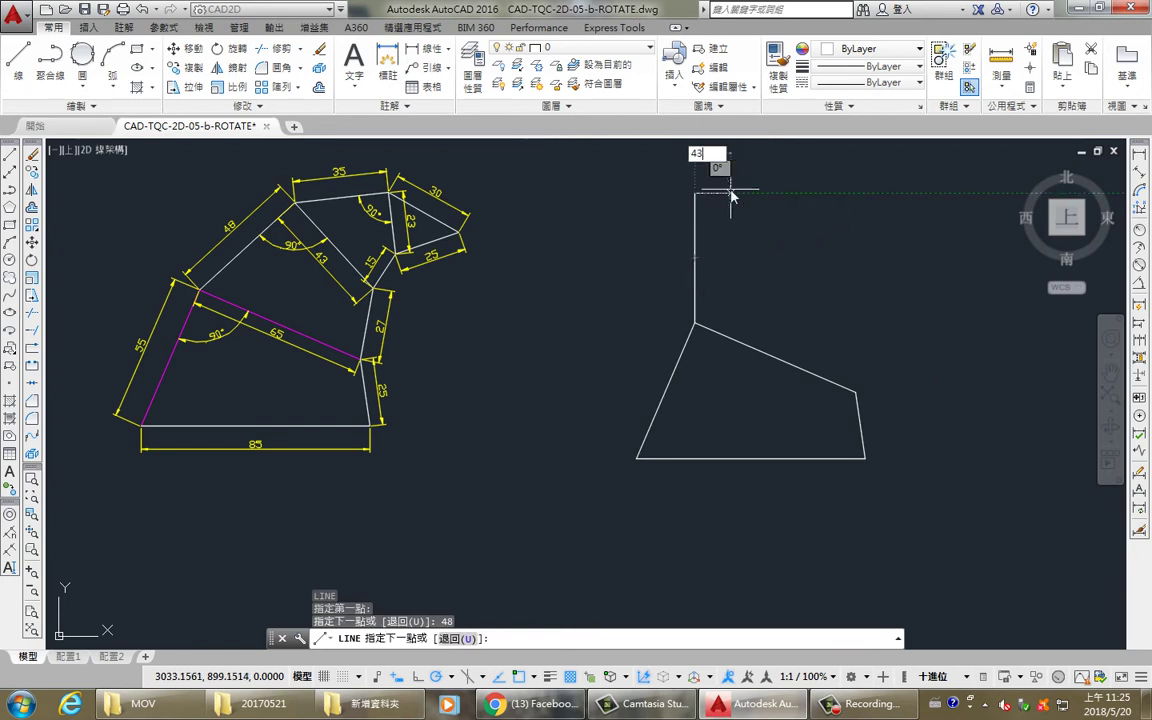
{"action": "key", "text": "Return"}
{"action": "middle_click_drag", "start_coordinate": [851, 298], "coordinate": [800, 327]}
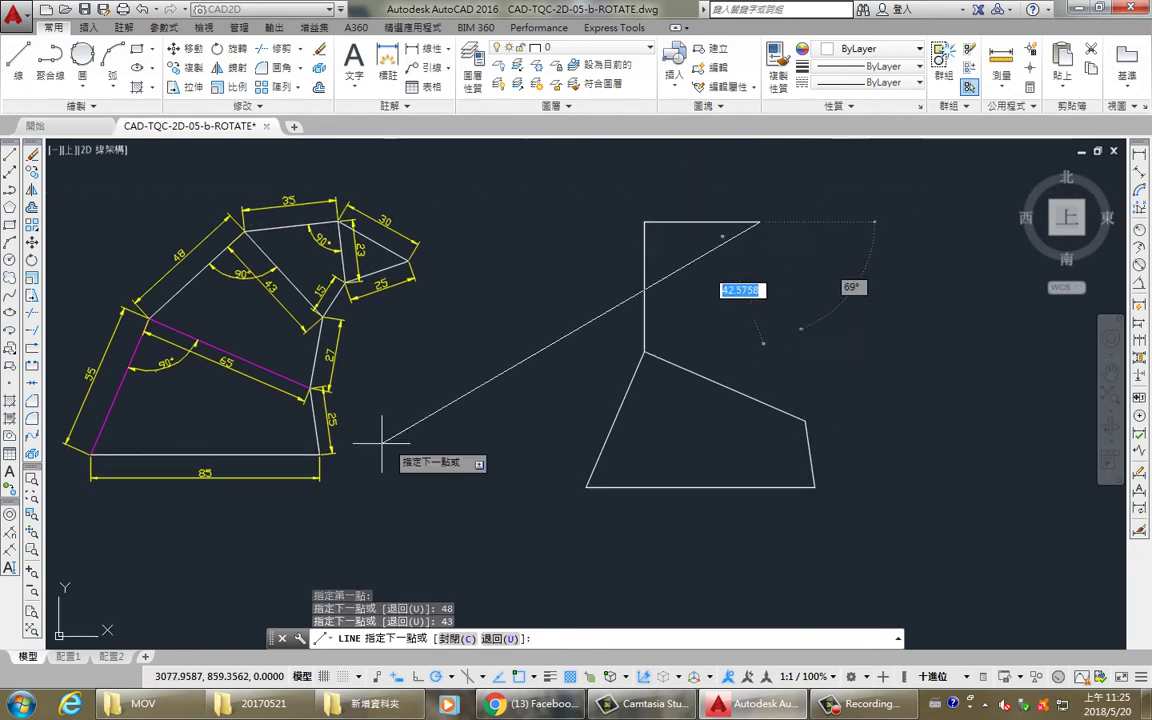
{"action": "key", "text": "Escape"}
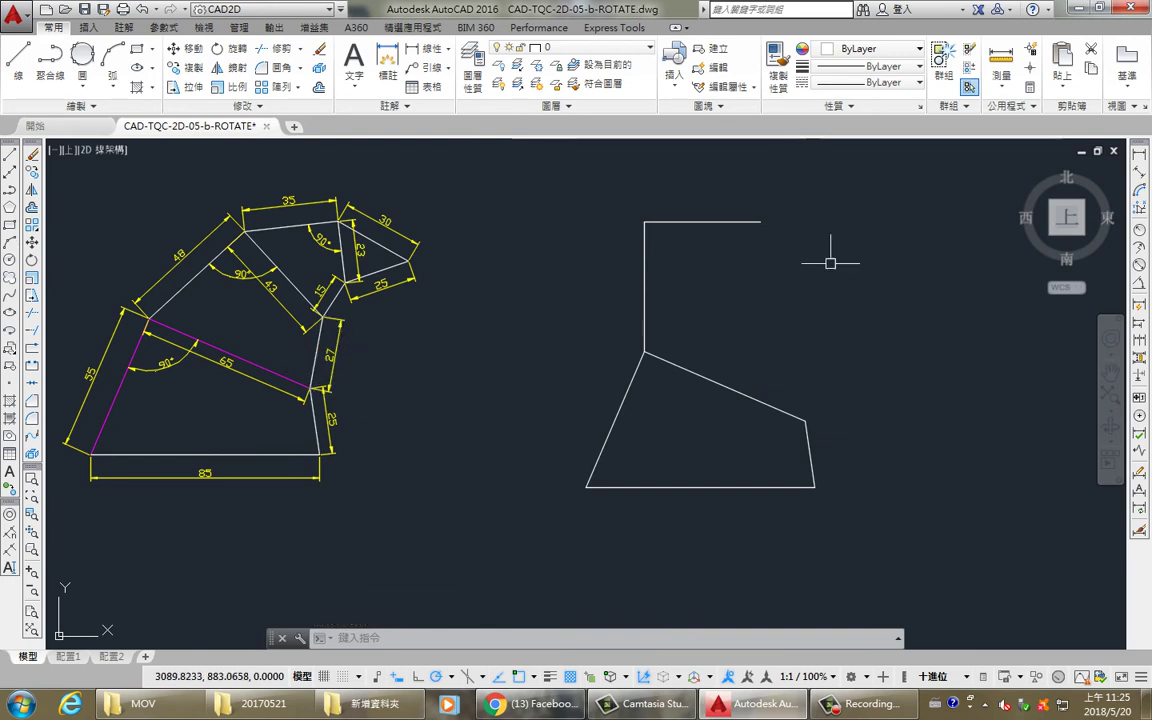
- Draw construction circles of radius 27 at the 43-unit line's end and 65 at the top corner
{"action": "type", "text": "c"}
{"action": "key", "text": "Return"}
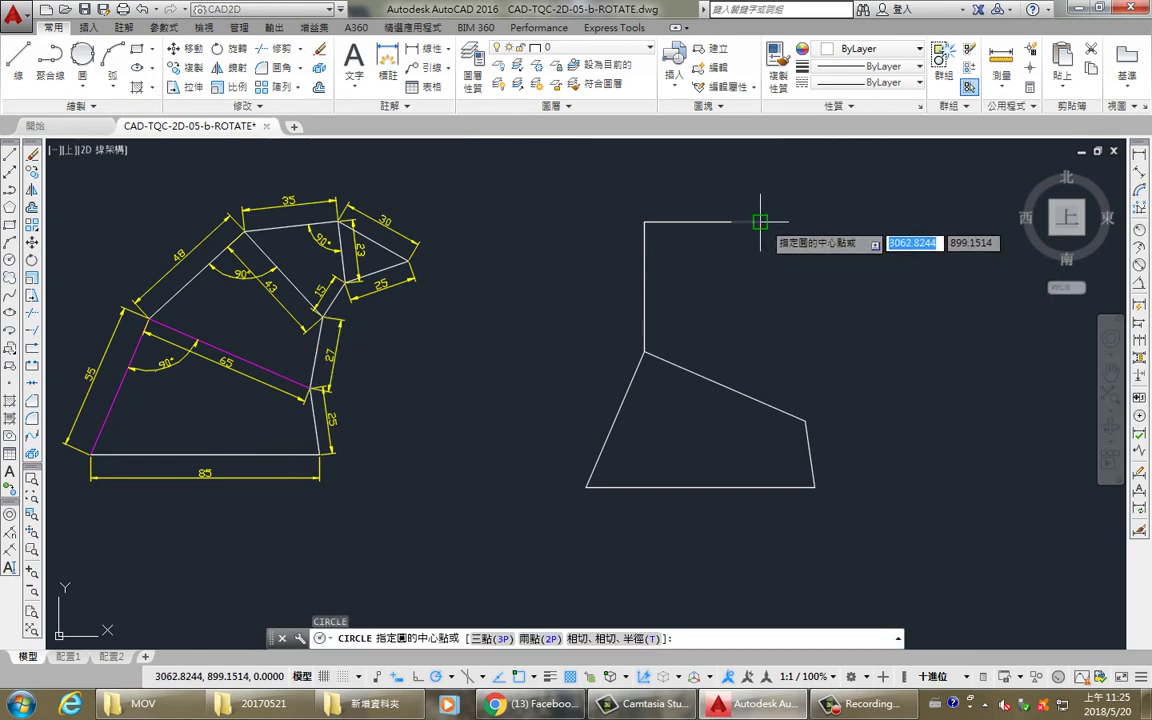
{"action": "left_click", "coordinate": [760, 222]}
{"action": "type", "text": "27"}
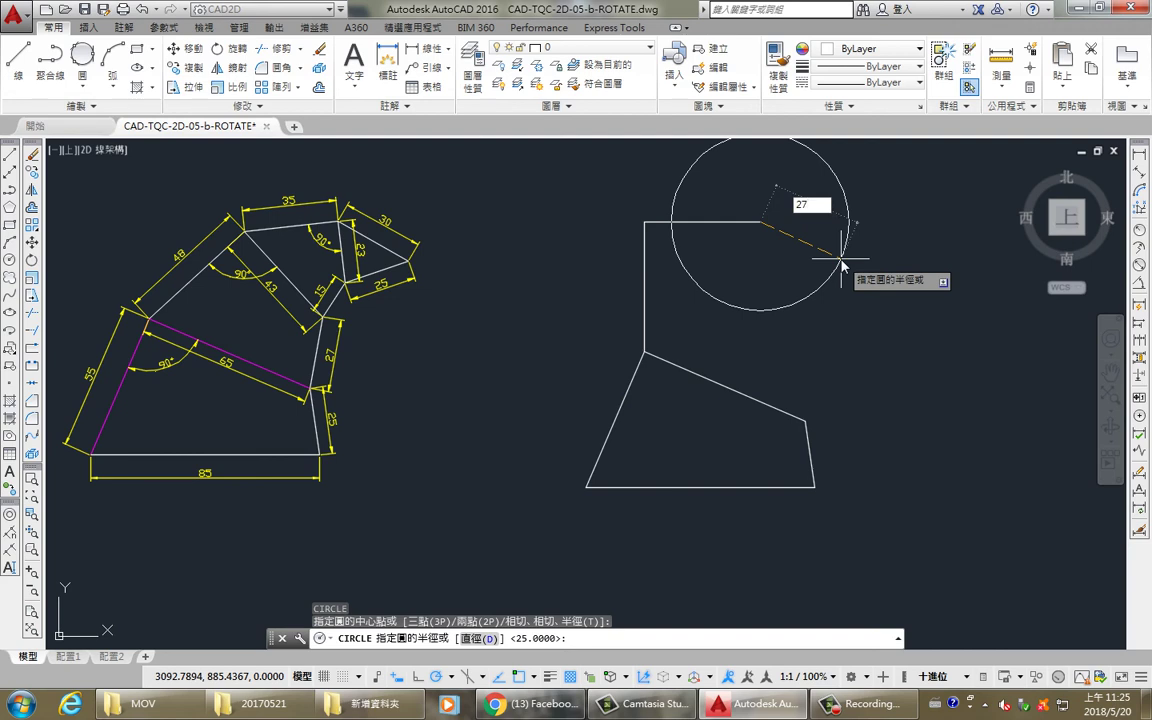
{"action": "key", "text": "Return"}
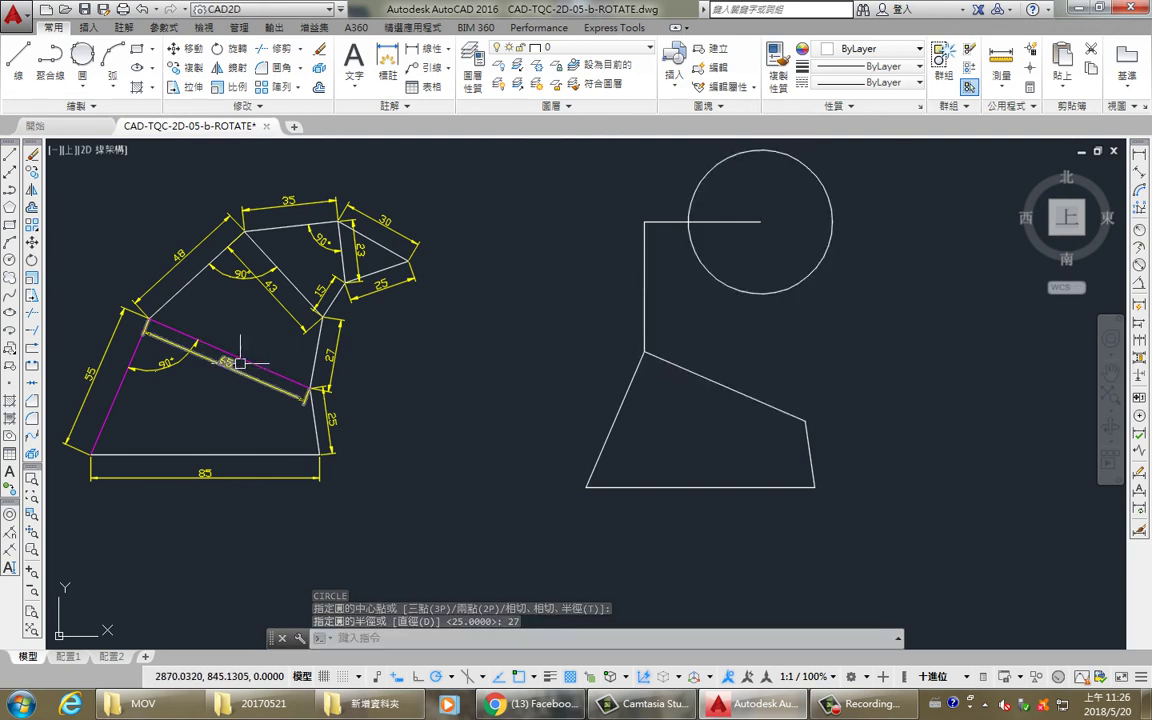
{"action": "type", "text": "c"}
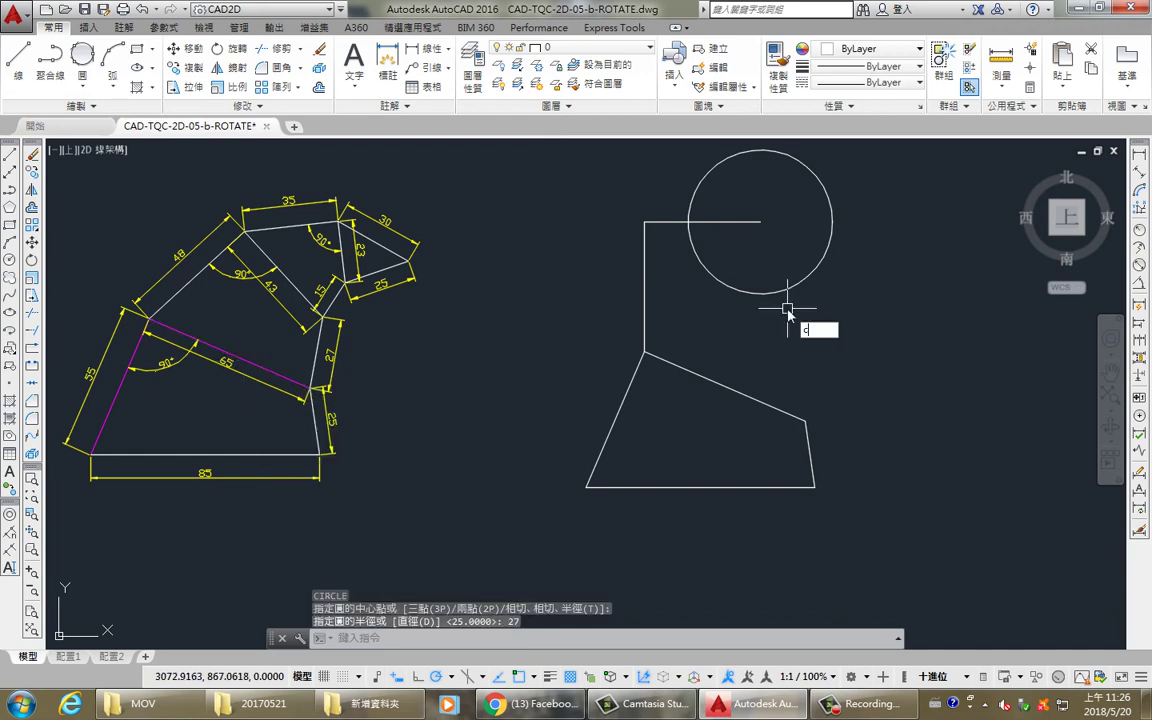
{"action": "key", "text": "Return"}
{"action": "left_click", "coordinate": [645, 352]}
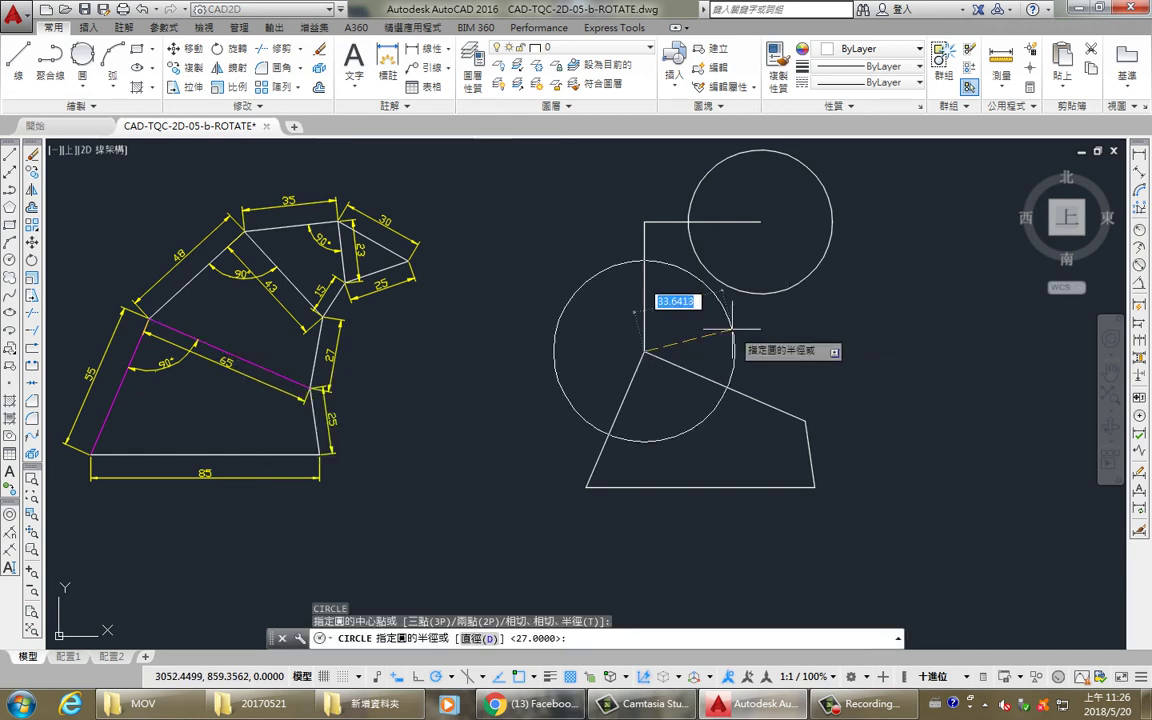
{"action": "type", "text": "65"}
{"action": "key", "text": "Return"}
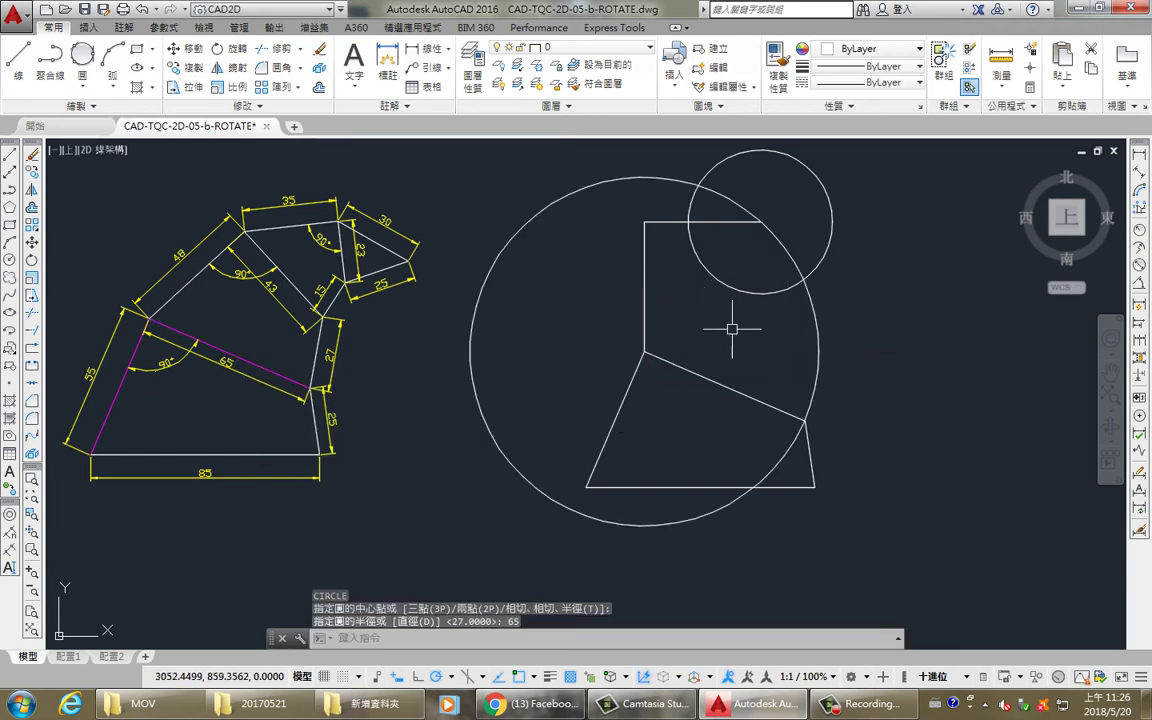
- Draw a line from the top line's right end to where the two circles cross
{"action": "type", "text": "l"}
{"action": "key", "text": "Return"}
{"action": "scroll", "coordinate": [770, 235], "scroll_direction": "up", "scroll_amount": 3}
{"action": "scroll", "coordinate": [690, 225], "scroll_direction": "up", "scroll_amount": 2}
{"action": "left_click", "coordinate": [728, 240]}
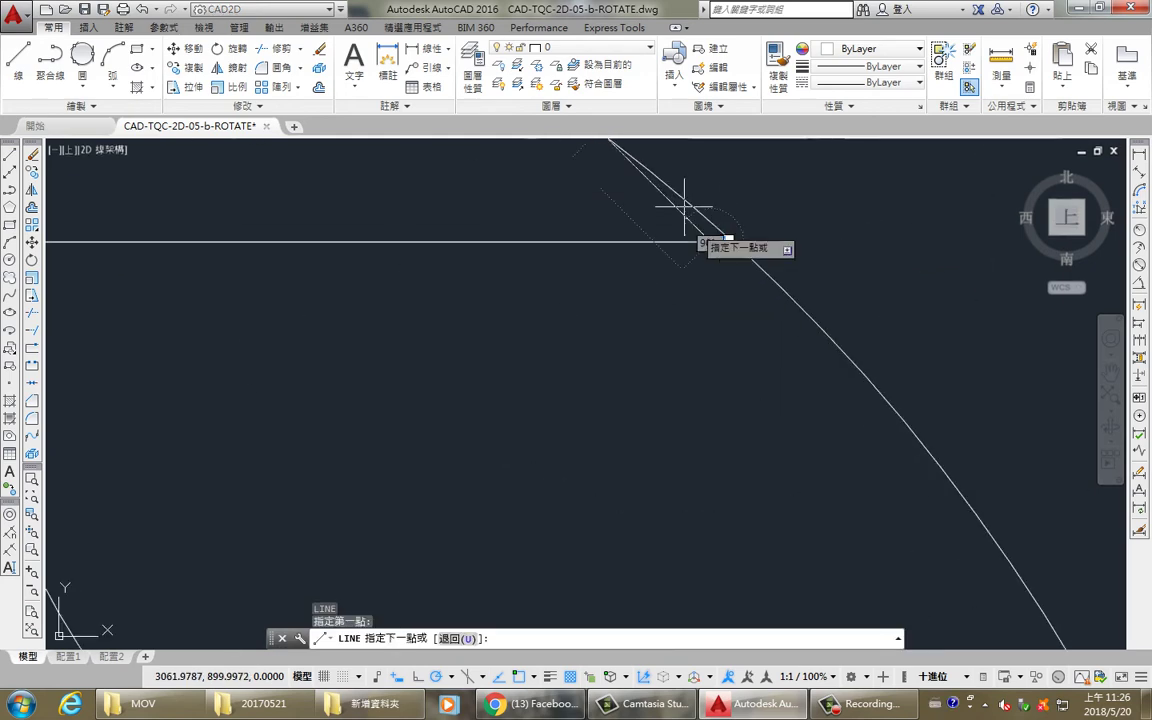
{"action": "scroll", "coordinate": [684, 208], "scroll_direction": "down", "scroll_amount": 3}
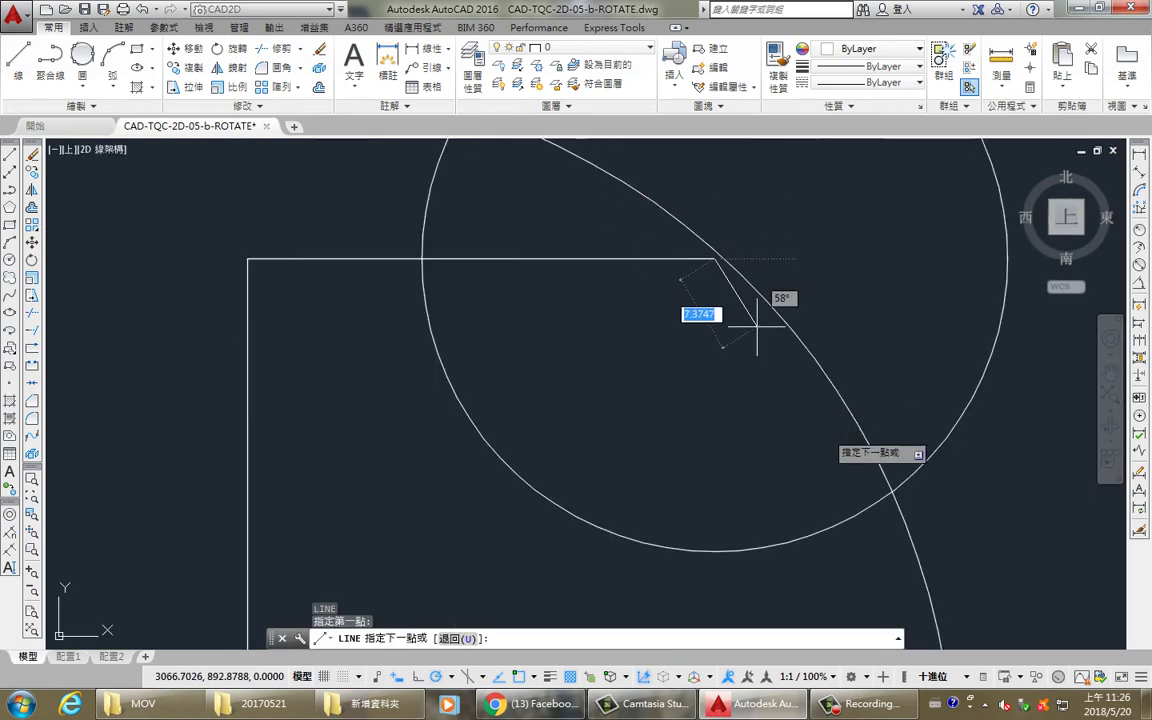
{"action": "left_click", "coordinate": [884, 478]}
{"action": "key", "text": "Escape"}
{"action": "scroll", "coordinate": [790, 300], "scroll_direction": "down", "scroll_amount": 2}
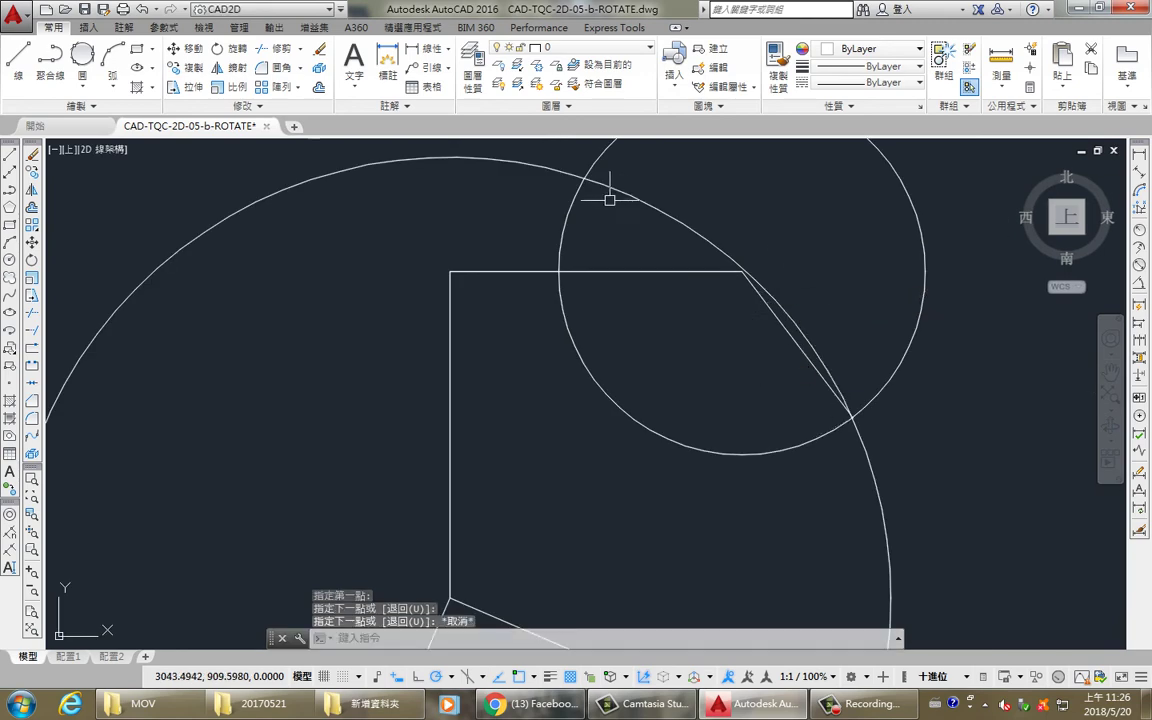
- Erase the two construction circles and select the three upper lines
{"action": "left_click_drag", "start_coordinate": [609, 199], "coordinate": [529, 153]}
{"action": "key", "text": "Delete"}
{"action": "scroll", "coordinate": [725, 365], "scroll_direction": "down", "scroll_amount": 3}
{"action": "scroll", "coordinate": [745, 435], "scroll_direction": "up", "scroll_amount": 1}
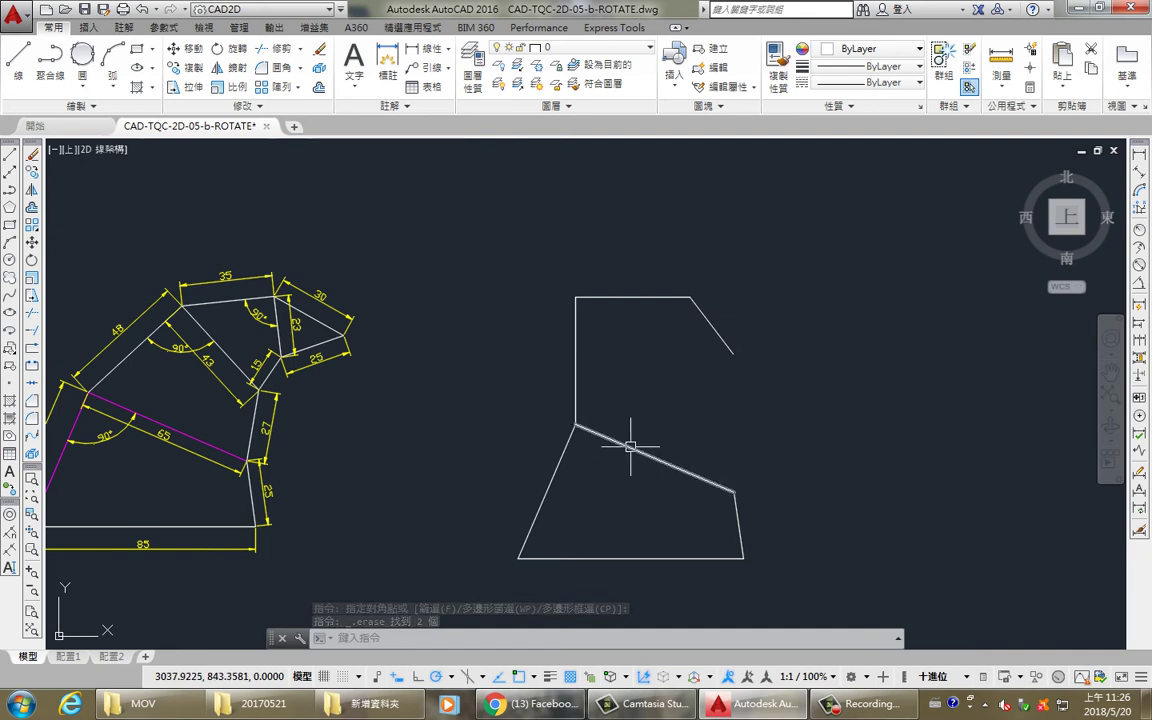
{"action": "middle_click_drag", "start_coordinate": [653, 428], "coordinate": [722, 425]}
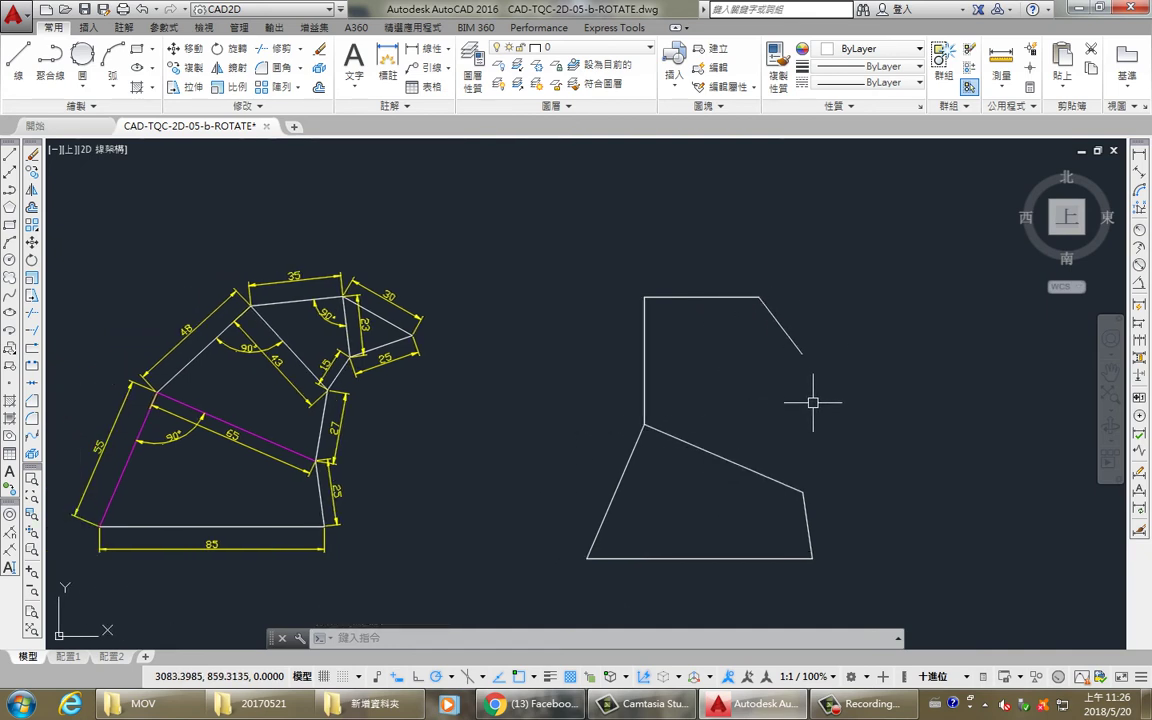
{"action": "left_click", "coordinate": [830, 357]}
{"action": "left_click", "coordinate": [540, 240]}
{"action": "type", "text": "r"}
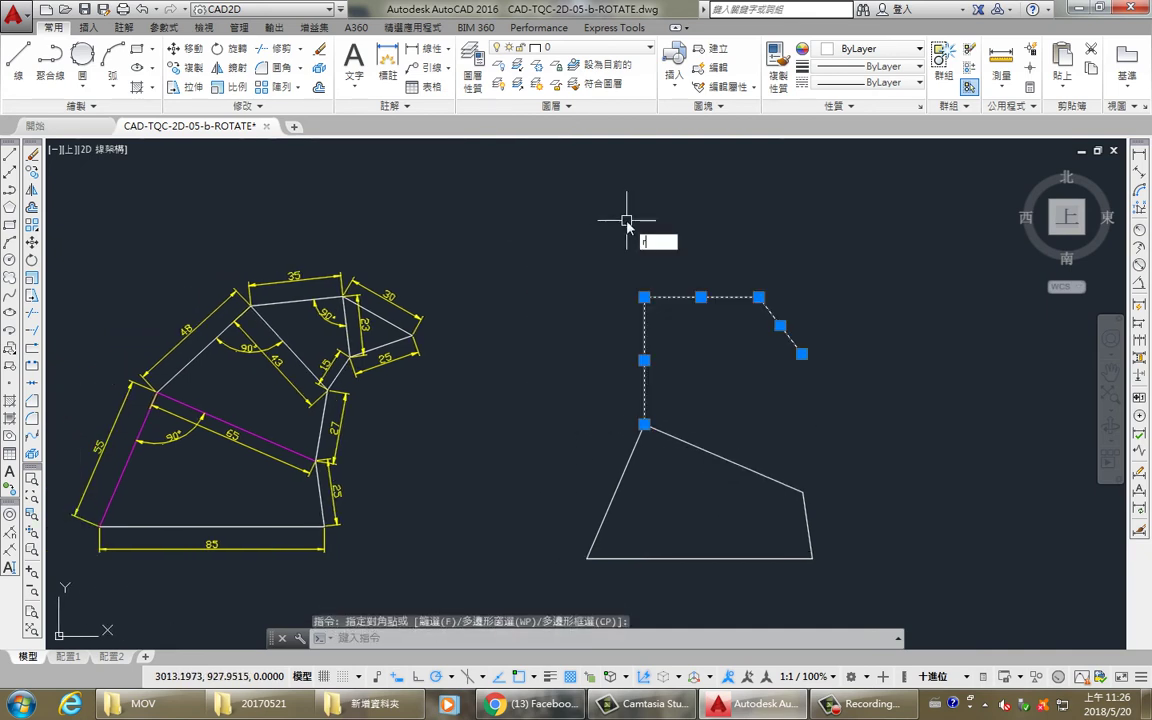
- Rotate the upper lines by reference about the top-left corner so the slanted end meets the right corner
{"action": "type", "text": "o"}
{"action": "key", "text": "Return"}
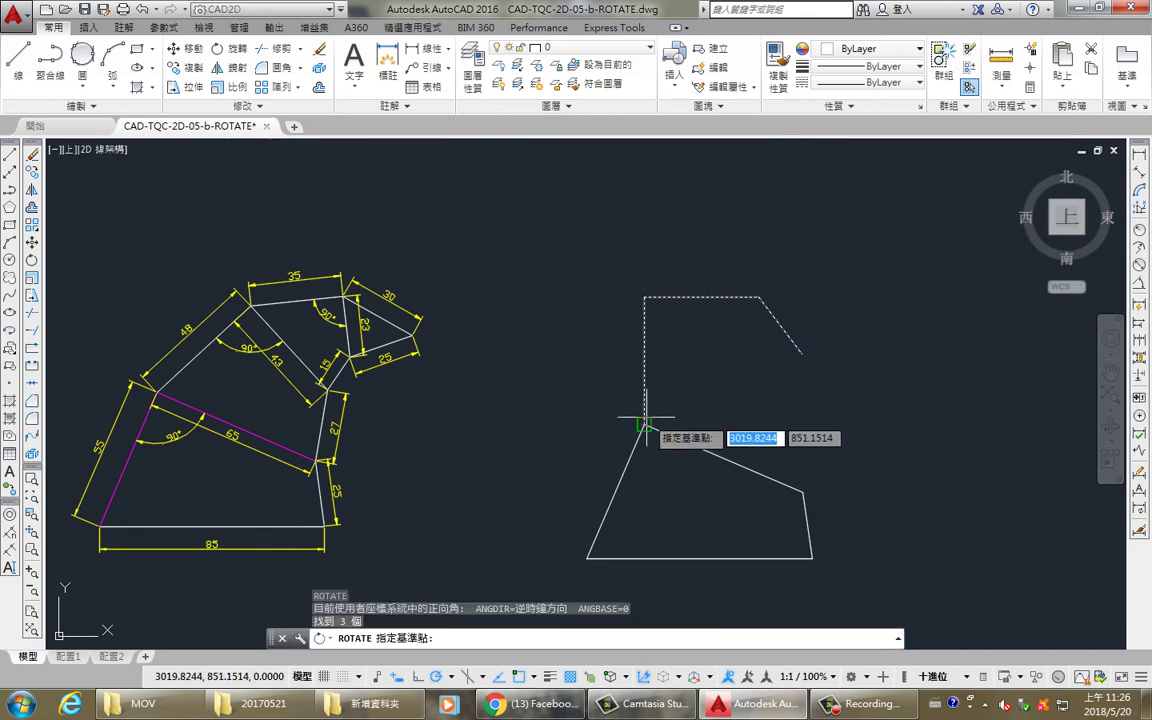
{"action": "left_click", "coordinate": [645, 420]}
{"action": "type", "text": "r"}
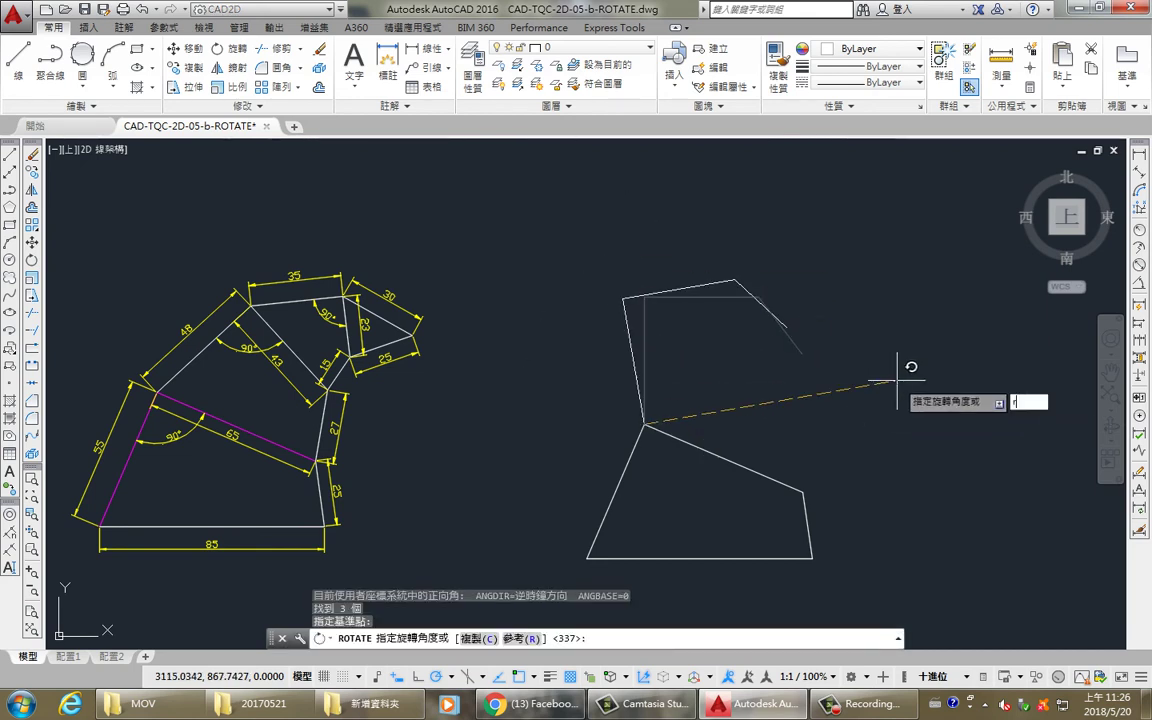
{"action": "key", "text": "Return"}
{"action": "left_click", "coordinate": [645, 424]}
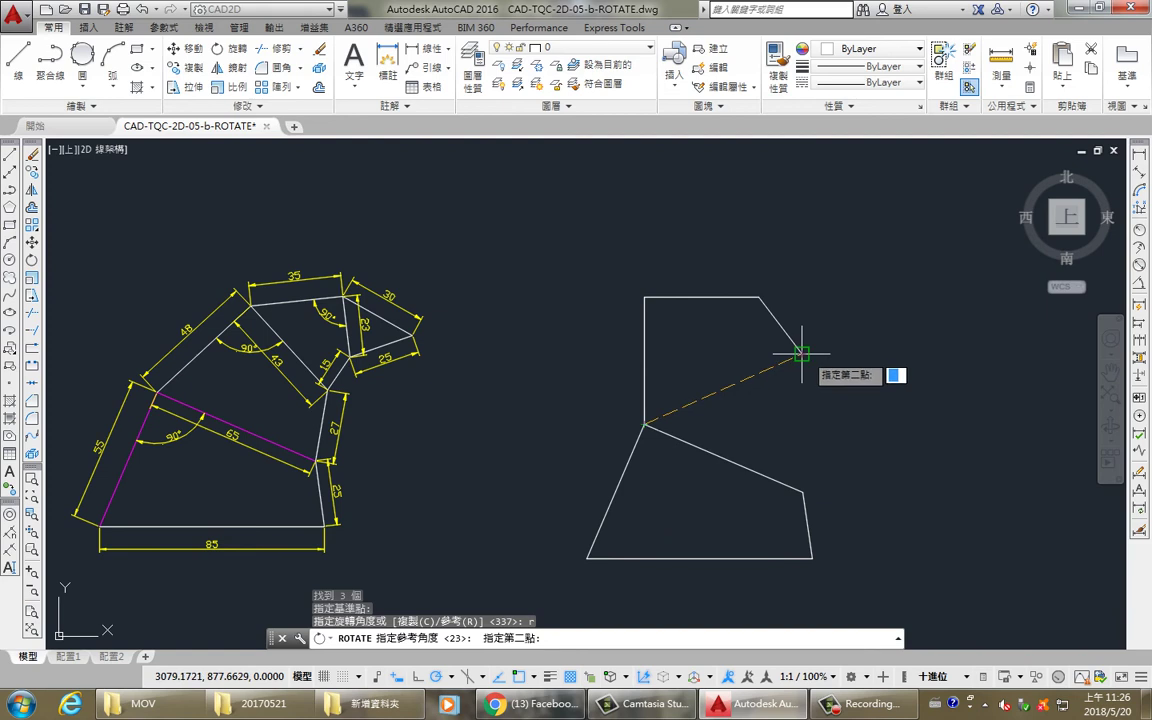
{"action": "left_click", "coordinate": [802, 352]}
{"action": "left_click", "coordinate": [802, 490]}
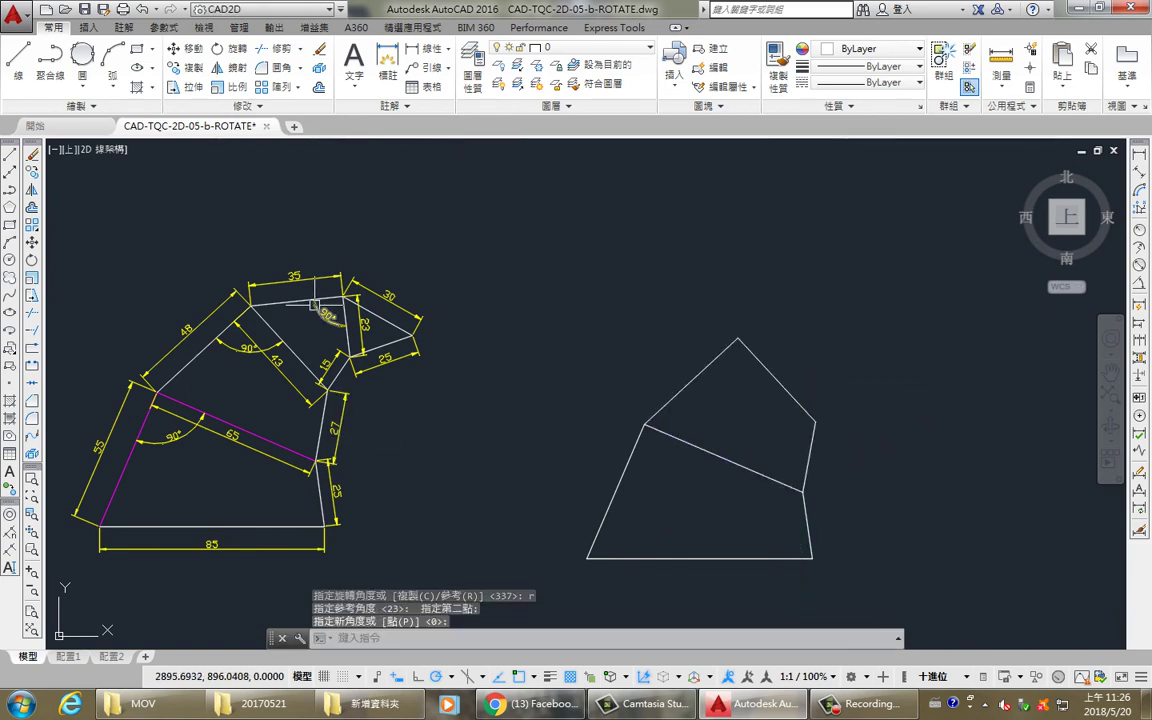
- From the figure's top peak, draw a 35-unit vertical line then a 23-unit horizontal line
{"action": "middle_click_drag", "start_coordinate": [493, 335], "coordinate": [423, 338]}
{"action": "key", "text": "l"}
{"action": "key", "text": "Return"}
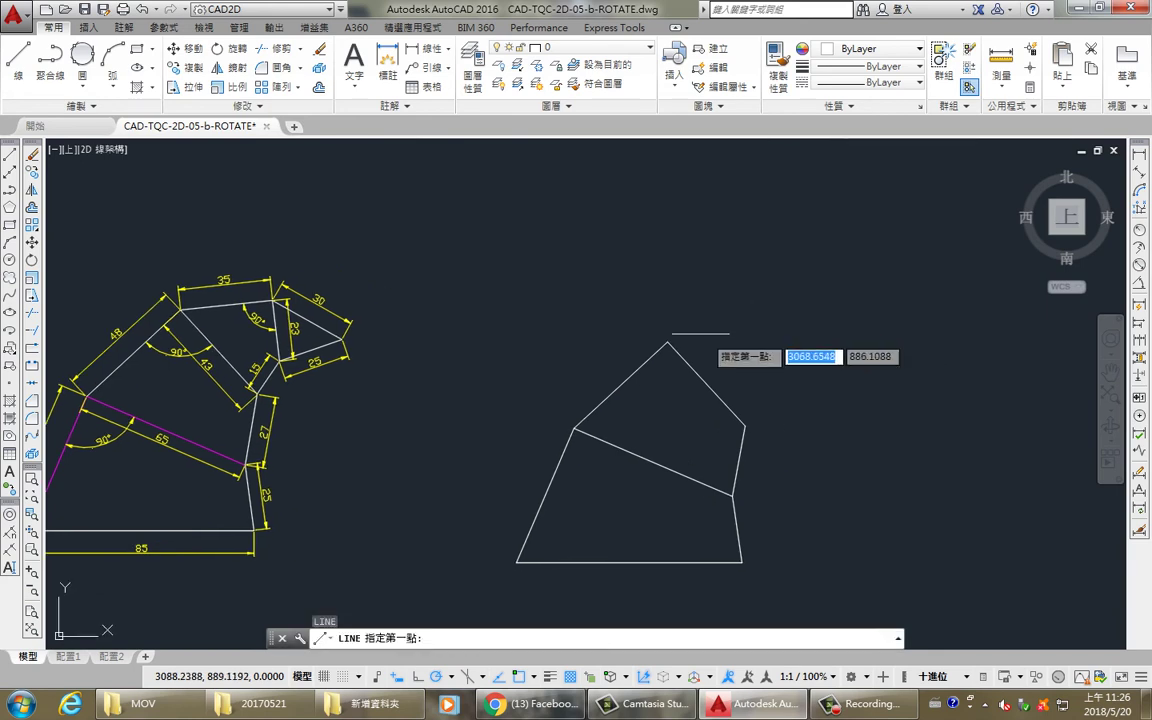
{"action": "left_click", "coordinate": [667, 342]}
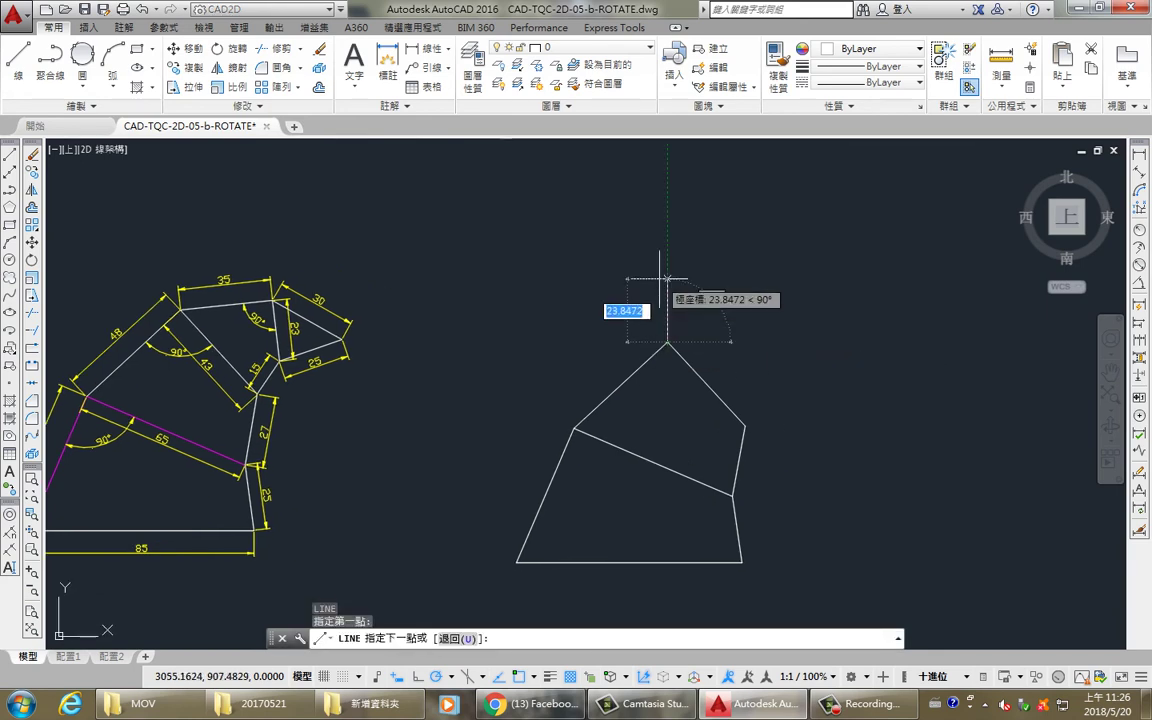
{"action": "type", "text": "35"}
{"action": "key", "text": "Return"}
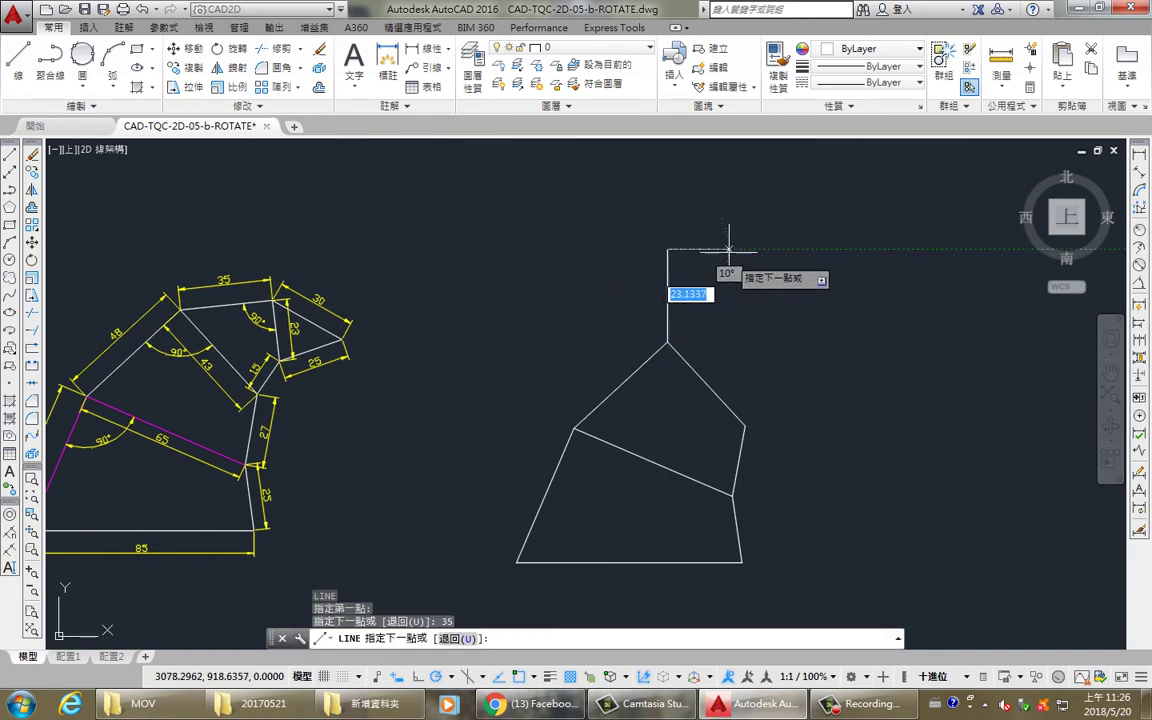
{"action": "type", "text": "23"}
{"action": "key", "text": "Return"}
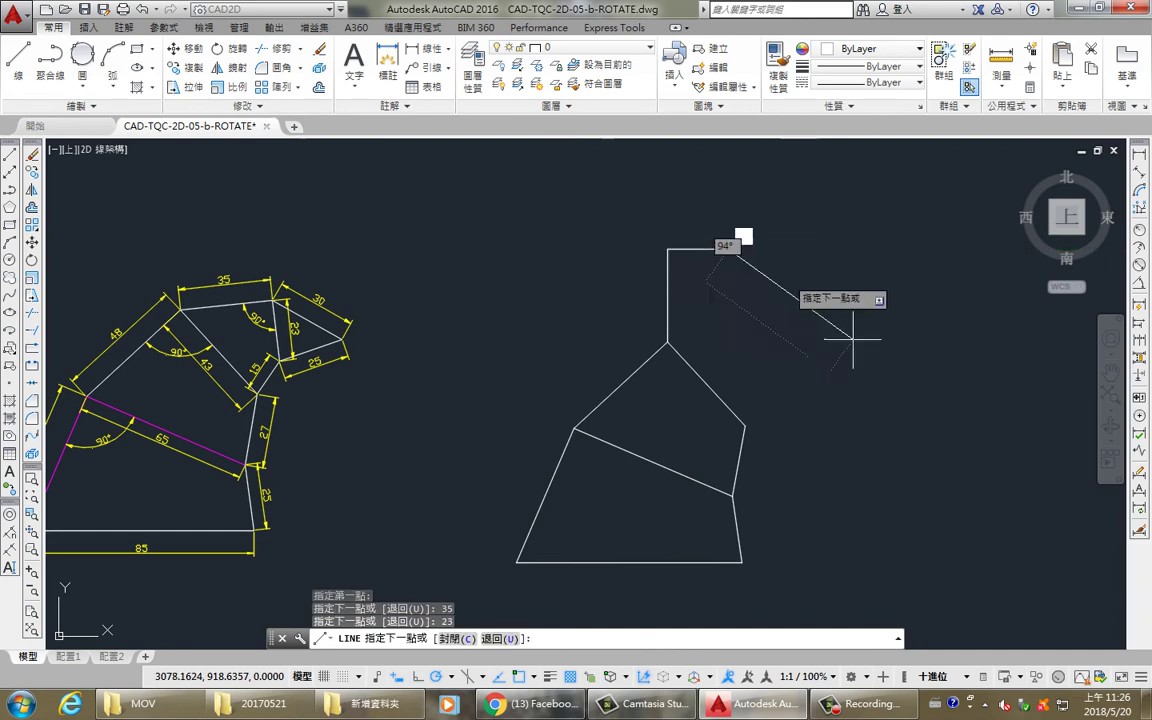
{"action": "key", "text": "Escape"}
- Draw helper circles: radius 15 at the top line's end, radius 43 at the lower vertex
{"action": "key", "text": "Return"}
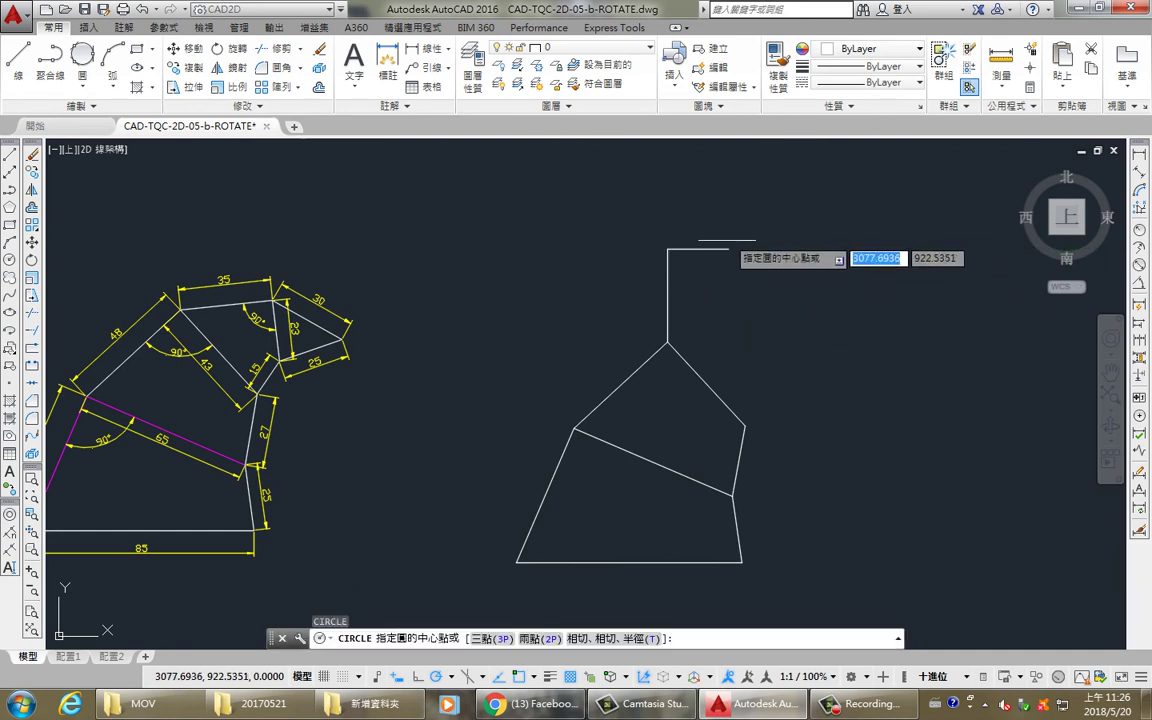
{"action": "left_click", "coordinate": [728, 248]}
{"action": "type", "text": "15"}
{"action": "key", "text": "Return"}
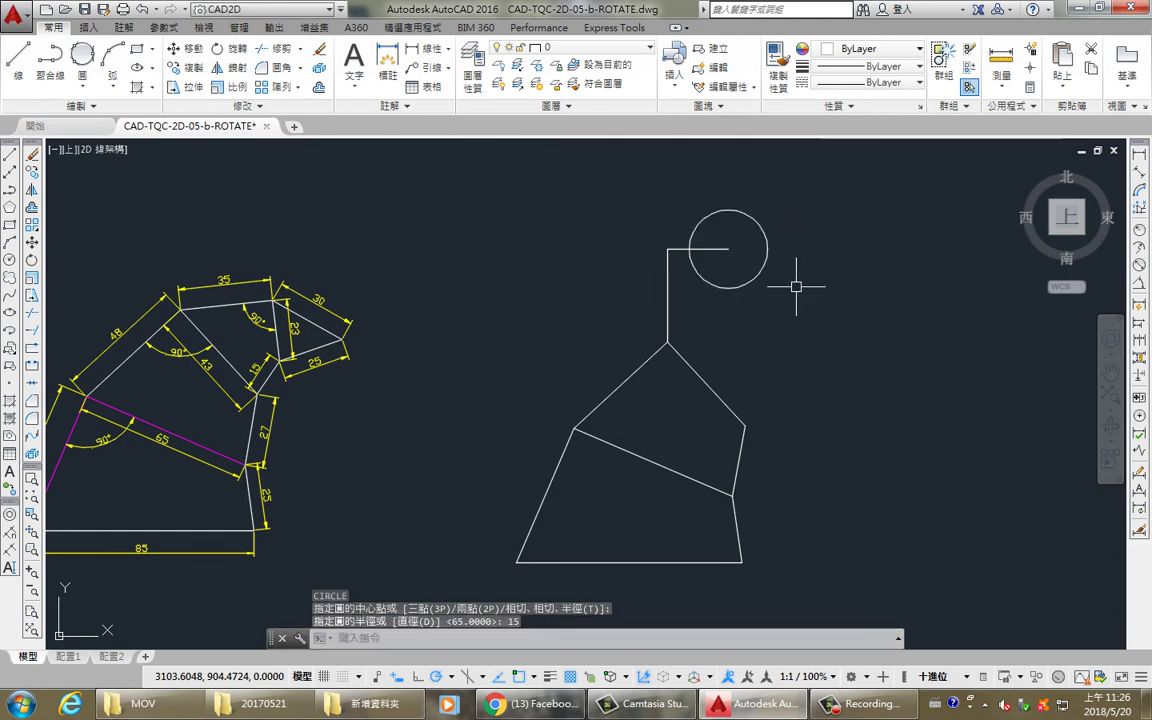
{"action": "key", "text": "Return"}
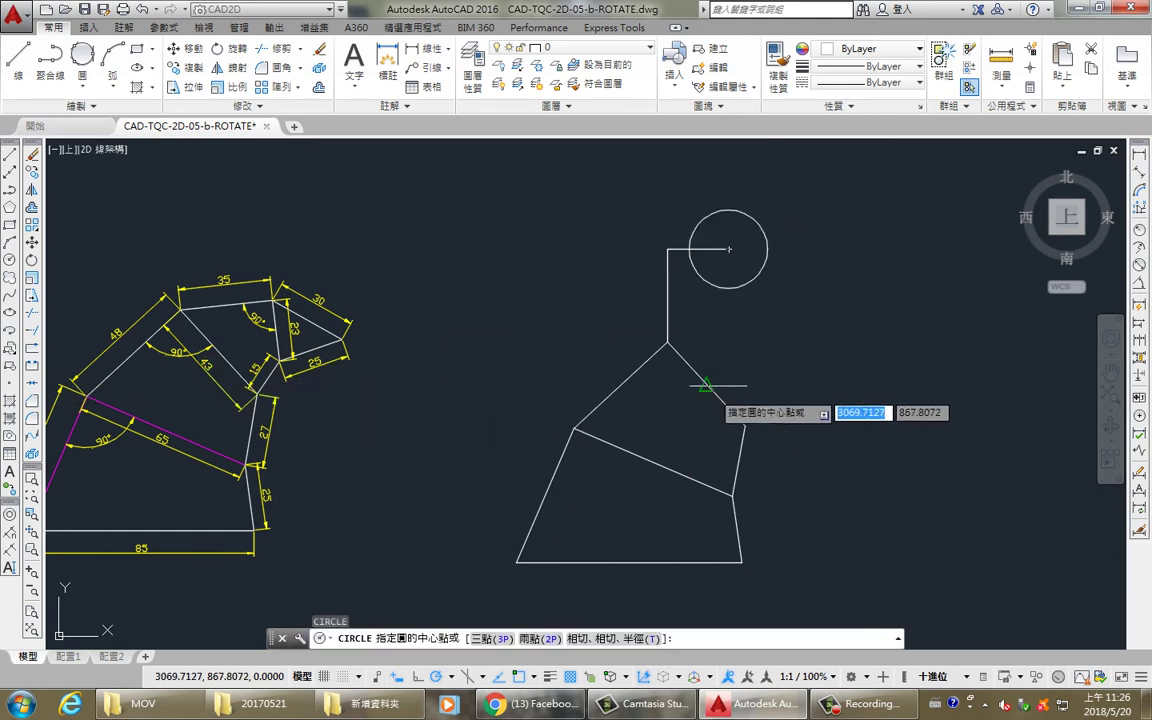
{"action": "left_click", "coordinate": [667, 343]}
{"action": "type", "text": "43"}
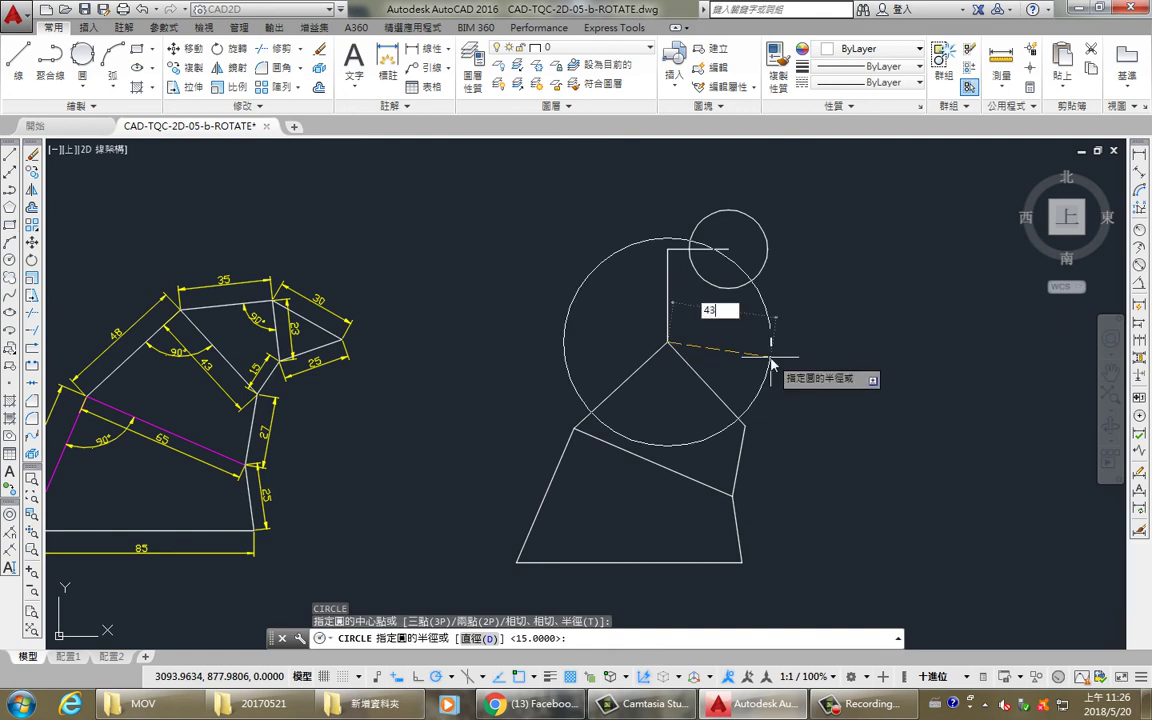
{"action": "key", "text": "Return"}
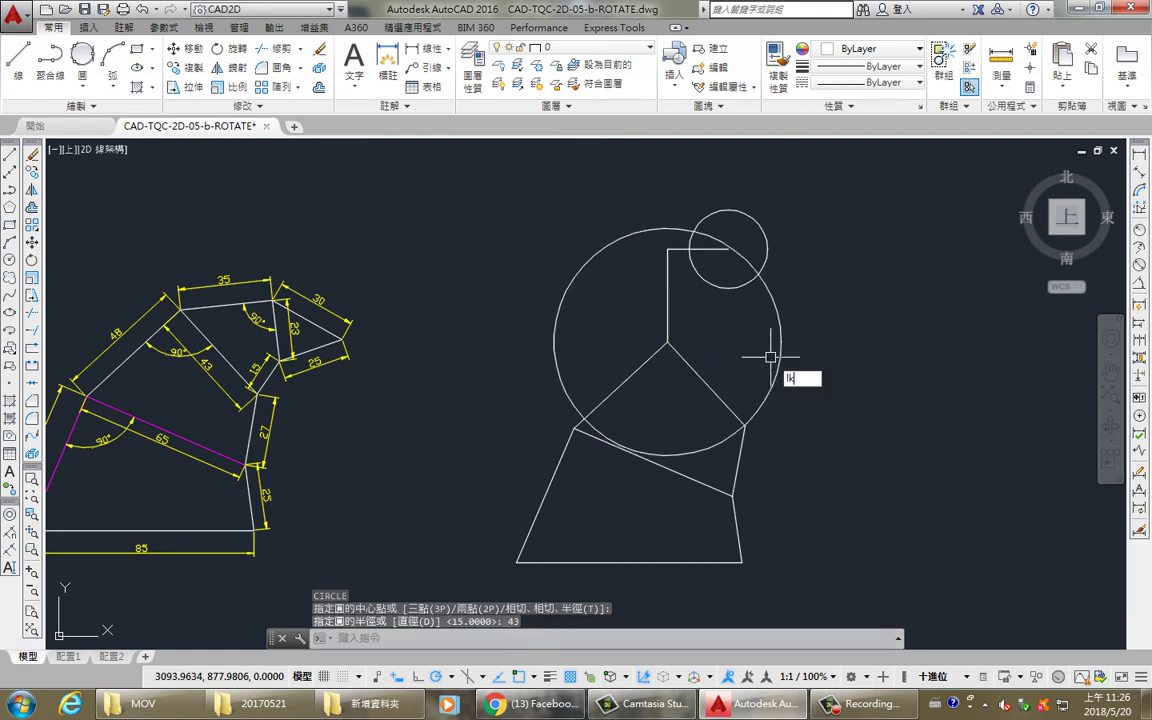
- Draw a slanted line from the top line's end to where the two circles intersect
{"action": "type", "text": "l"}
{"action": "key", "text": "Return"}
{"action": "key", "text": "Escape"}
{"action": "key", "text": "Escape"}
{"action": "type", "text": "l"}
{"action": "key", "text": "Return"}
{"action": "scroll", "coordinate": [735, 250], "scroll_direction": "up", "scroll_amount": 3}
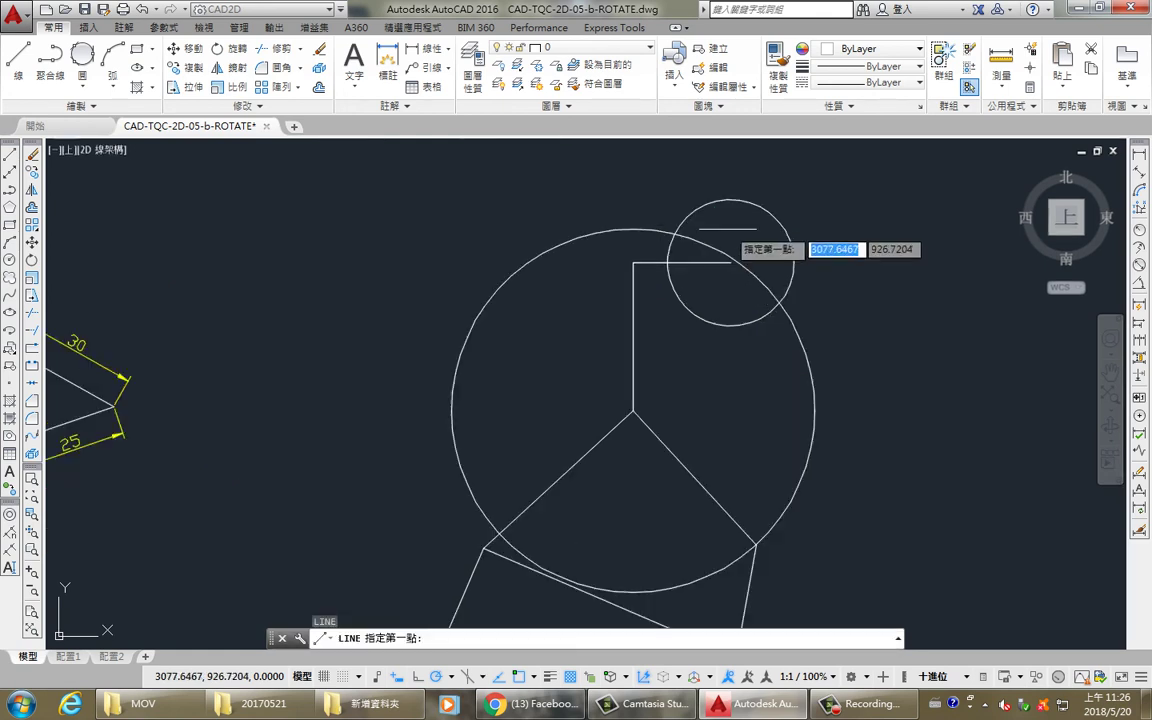
{"action": "scroll", "coordinate": [720, 255], "scroll_direction": "up", "scroll_amount": 3}
{"action": "left_click", "coordinate": [729, 309]}
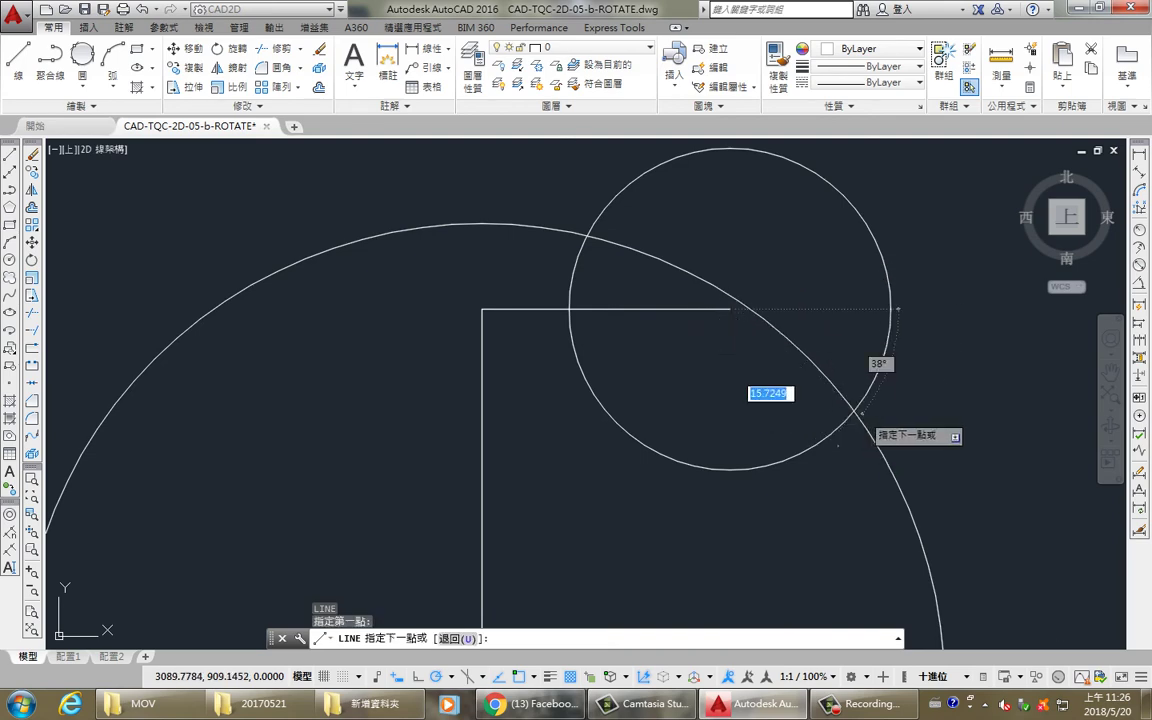
{"action": "left_click", "coordinate": [855, 410]}
{"action": "key", "text": "Escape"}
- Erase the two helper circles and select the upper three-segment piece
{"action": "scroll", "coordinate": [840, 404], "scroll_direction": "up", "scroll_amount": 3}
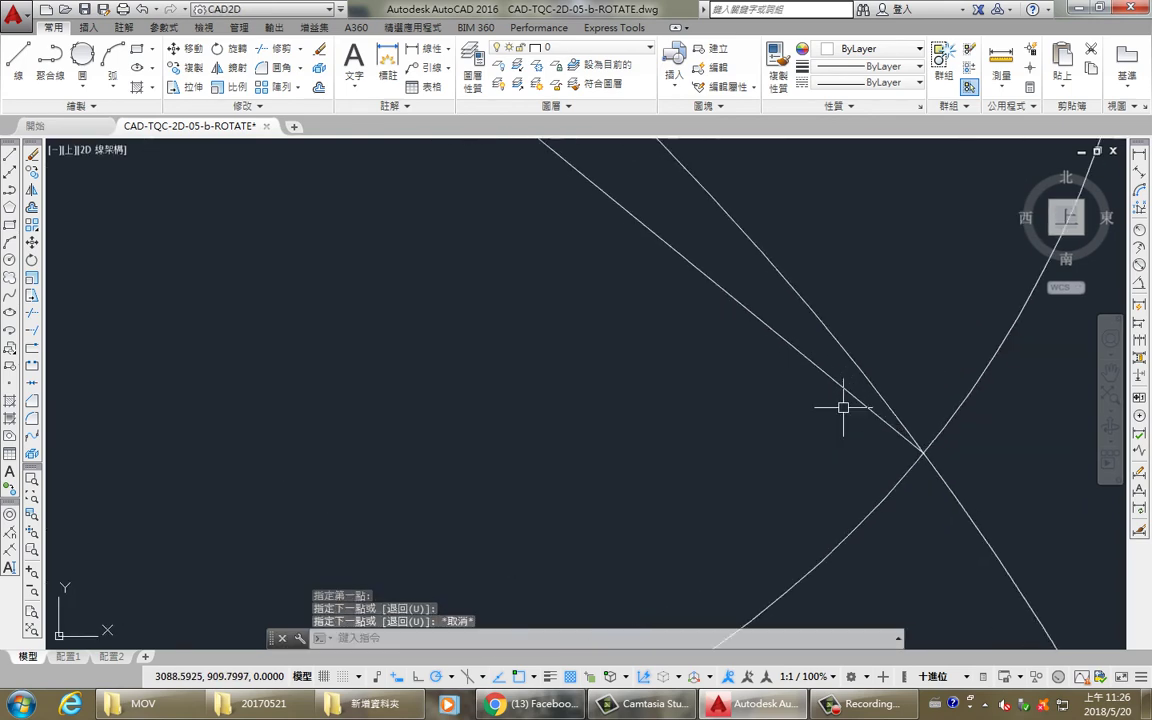
{"action": "scroll", "coordinate": [838, 401], "scroll_direction": "up", "scroll_amount": 2}
{"action": "scroll", "coordinate": [800, 340], "scroll_direction": "down", "scroll_amount": 5}
{"action": "scroll", "coordinate": [700, 268], "scroll_direction": "down", "scroll_amount": 4}
{"action": "left_click_drag", "start_coordinate": [696, 272], "coordinate": [636, 229]}
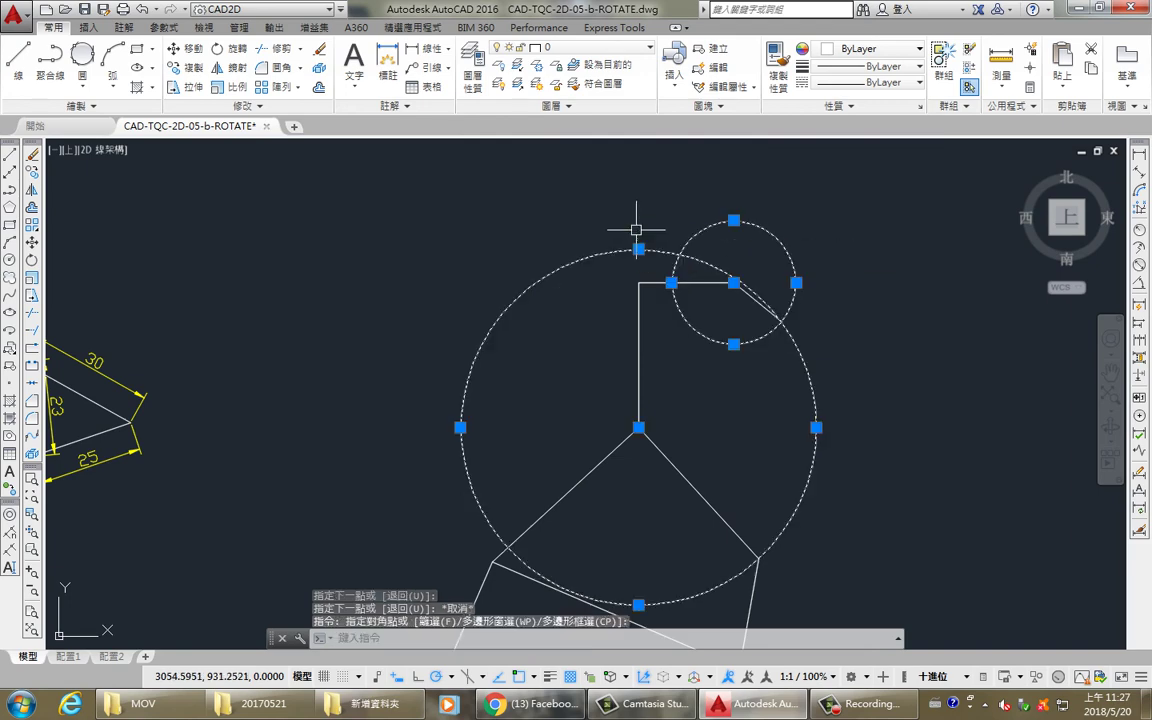
{"action": "key", "text": "Delete"}
{"action": "scroll", "coordinate": [636, 229], "scroll_direction": "down", "scroll_amount": 2}
{"action": "left_click_drag", "start_coordinate": [725, 290], "coordinate": [555, 190]}
- Rotate the three-segment piece about its lower endpoint by reference, aligning its tip to the new angle
{"action": "scroll", "coordinate": [619, 258], "scroll_direction": "up", "scroll_amount": 2}
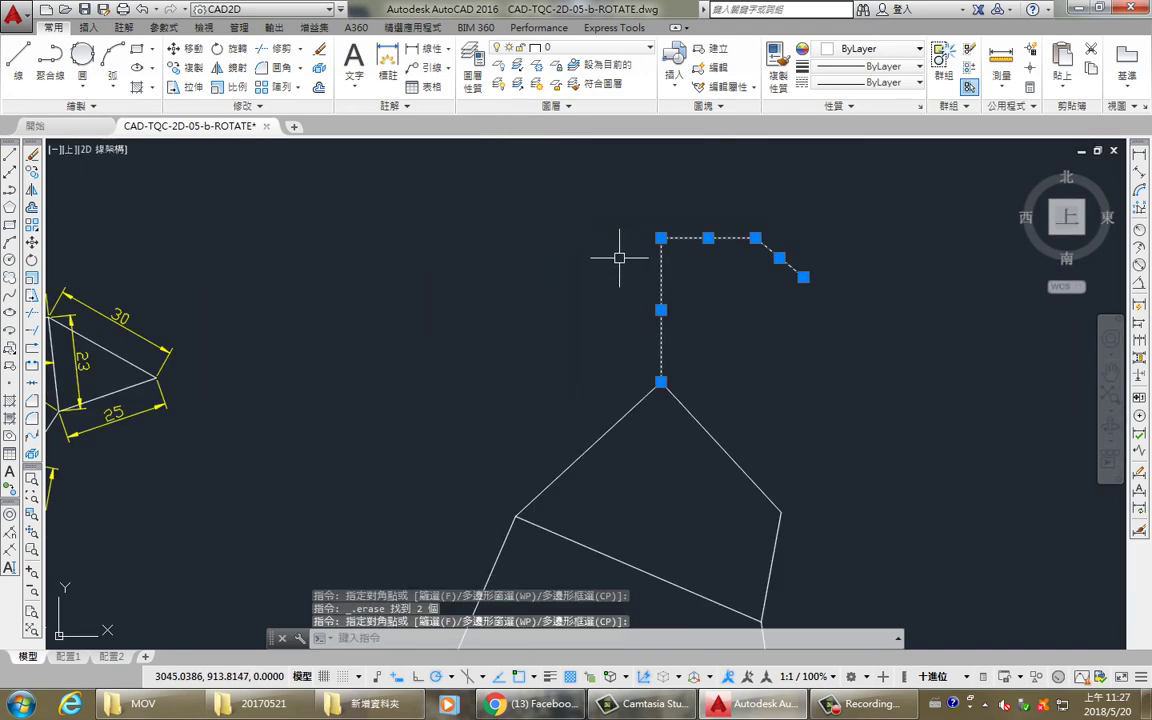
{"action": "type", "text": "ro"}
{"action": "key", "text": "Return"}
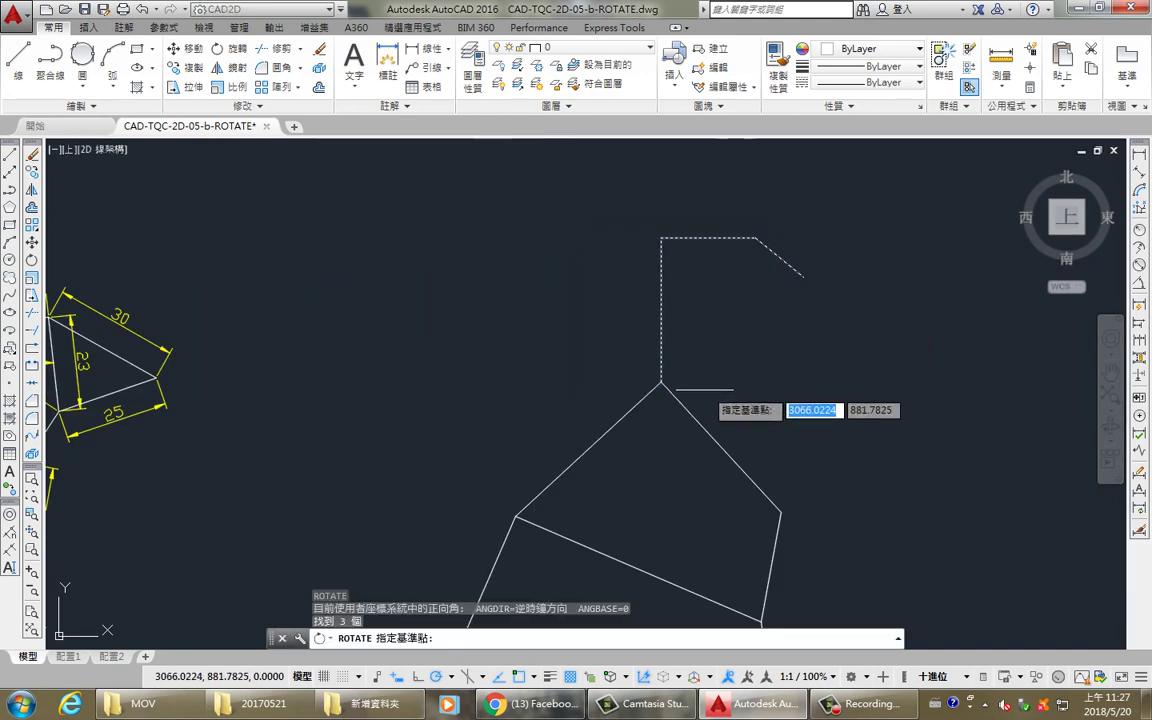
{"action": "left_click", "coordinate": [661, 381]}
{"action": "type", "text": "r"}
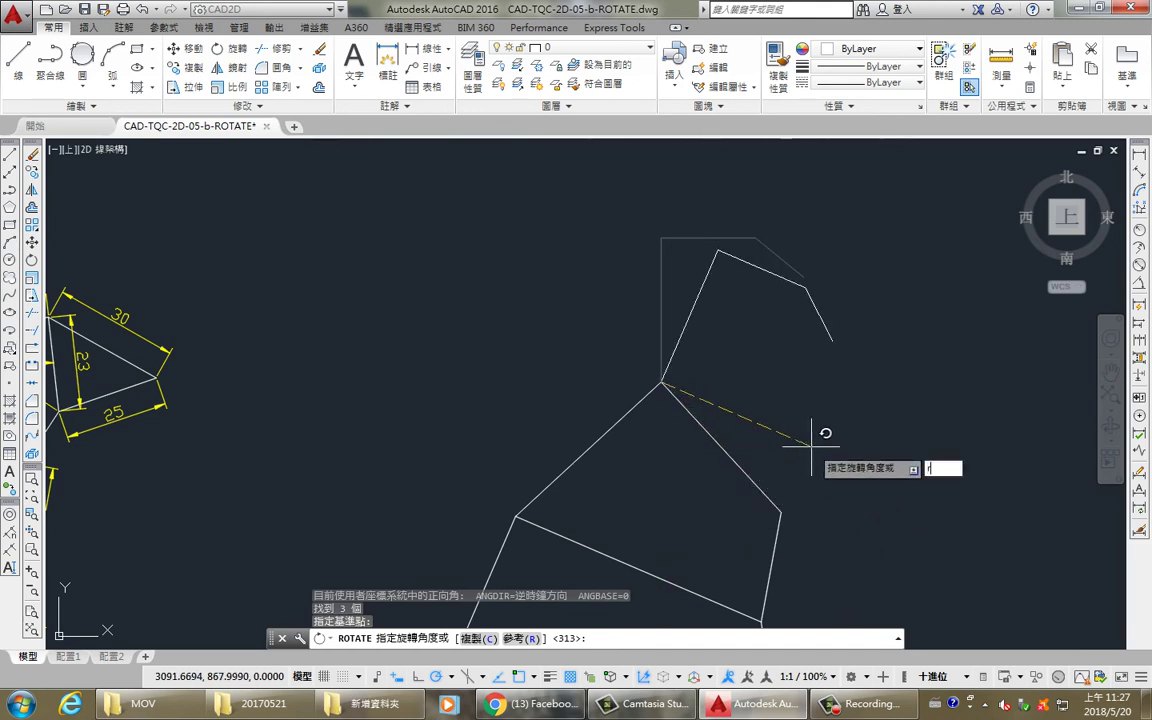
{"action": "key", "text": "Return"}
{"action": "left_click", "coordinate": [661, 381]}
{"action": "left_click", "coordinate": [803, 277]}
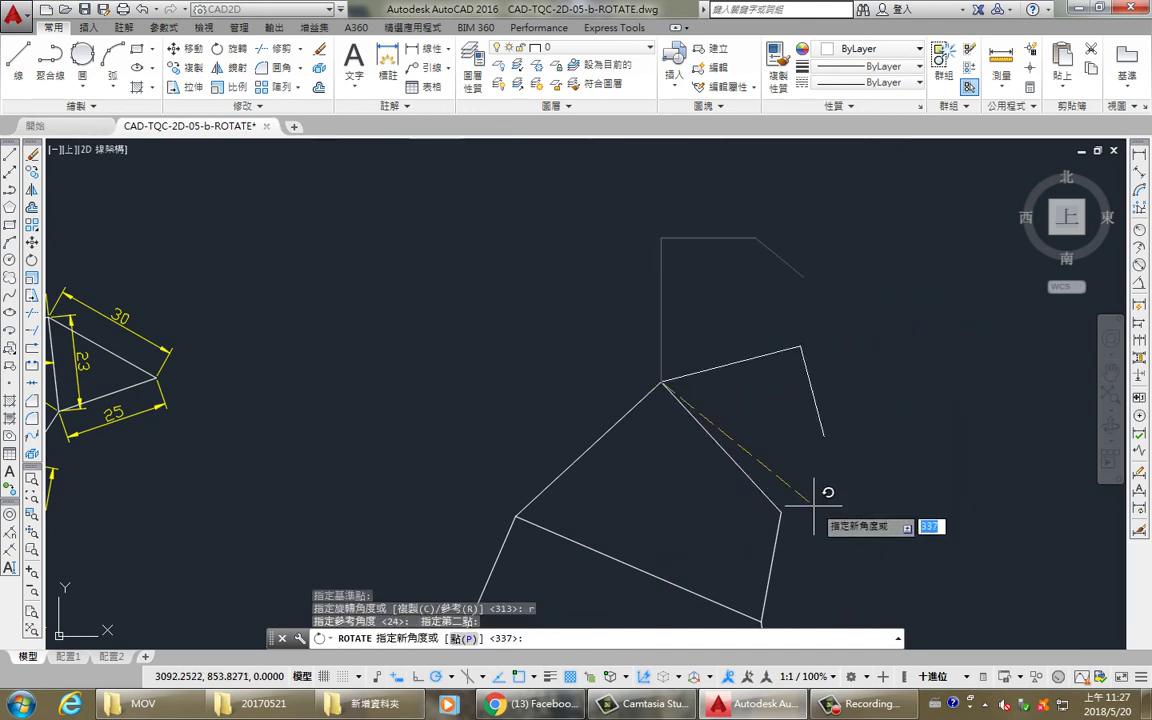
{"action": "left_click", "coordinate": [771, 514]}
{"action": "scroll", "coordinate": [594, 195], "scroll_direction": "down", "scroll_amount": 3}
{"action": "middle_click_drag", "start_coordinate": [608, 282], "coordinate": [616, 290]}
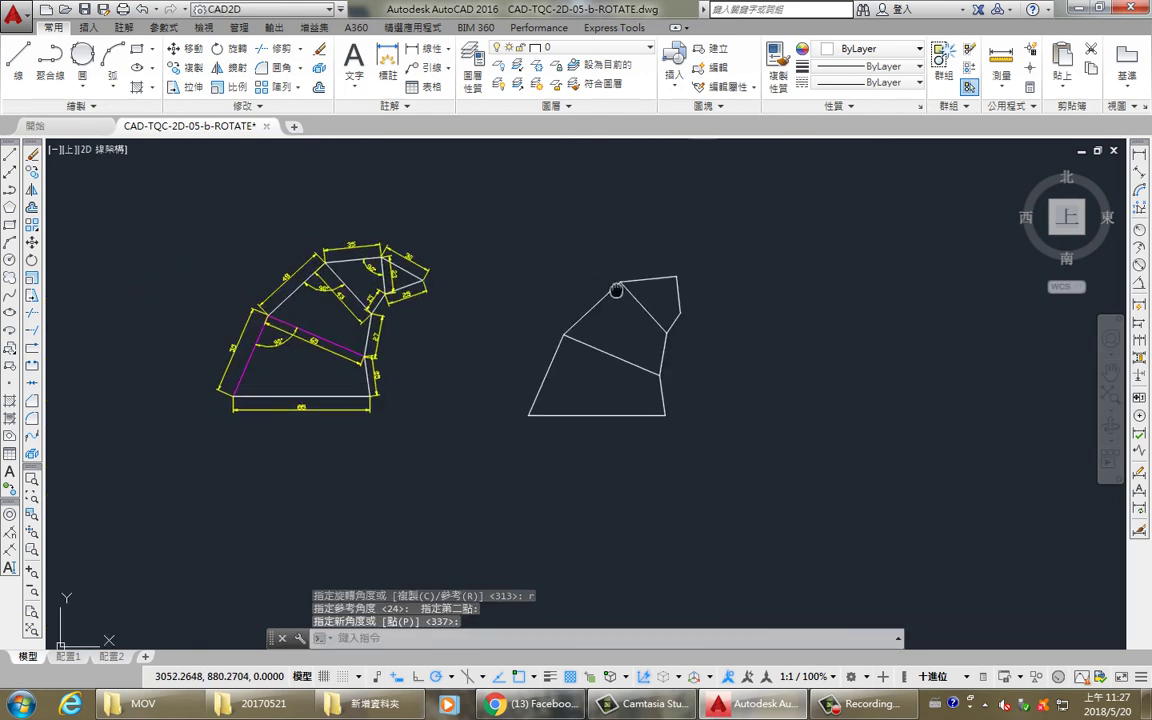
{"action": "scroll", "coordinate": [616, 290], "scroll_direction": "up", "scroll_amount": 2}
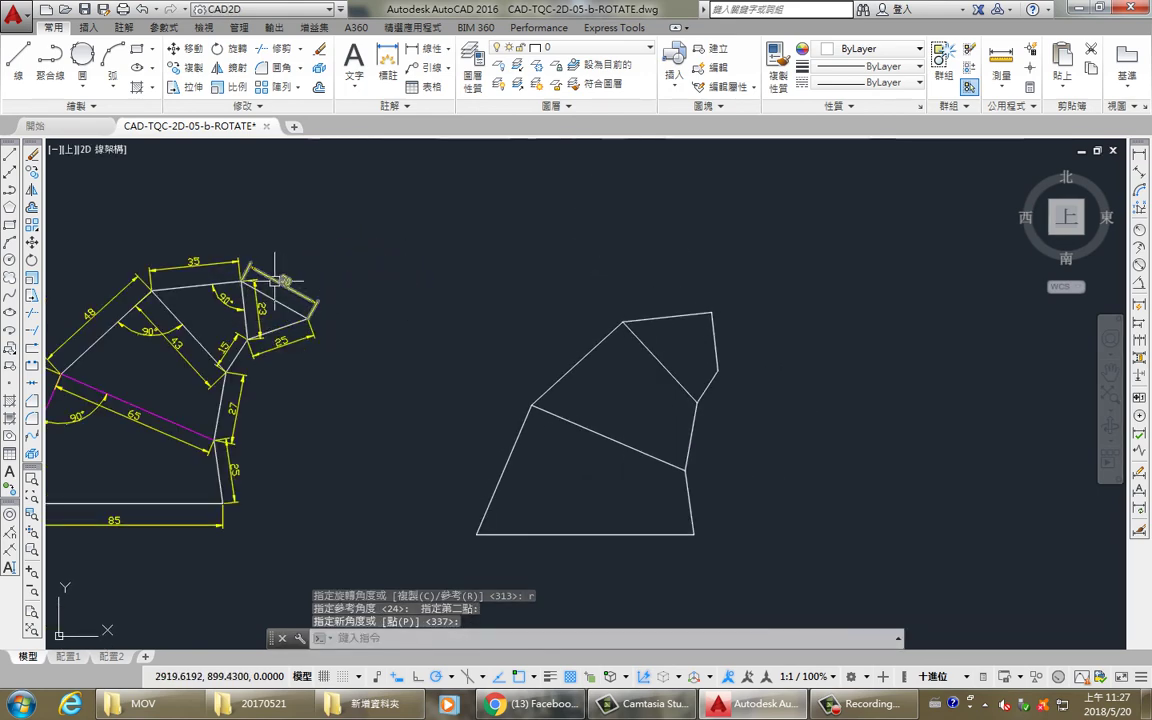
{"action": "scroll", "coordinate": [285, 281], "scroll_direction": "up", "scroll_amount": 2}
{"action": "middle_click_drag", "start_coordinate": [680, 364], "coordinate": [614, 356]}
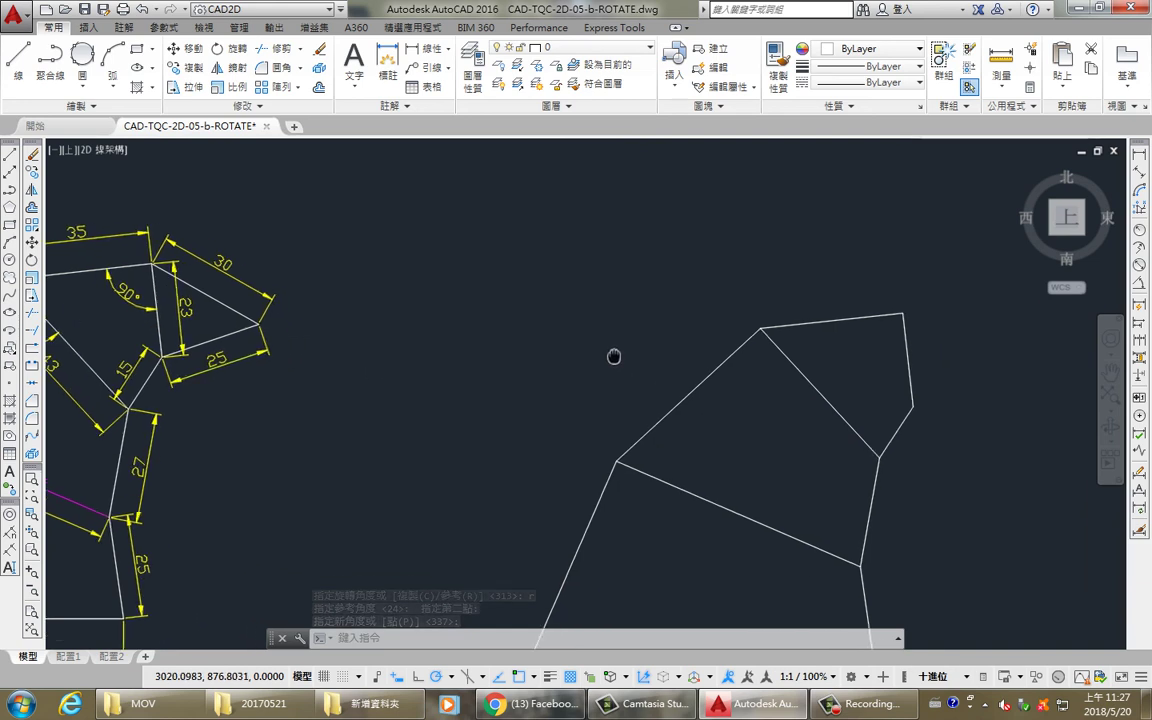
{"action": "scroll", "coordinate": [887, 342], "scroll_direction": "down", "scroll_amount": 2}
- Draw helper circles: radius 30 at the top-right vertex, radius 25 at the lower right vertex
{"action": "middle_click_drag", "start_coordinate": [926, 360], "coordinate": [888, 360]}
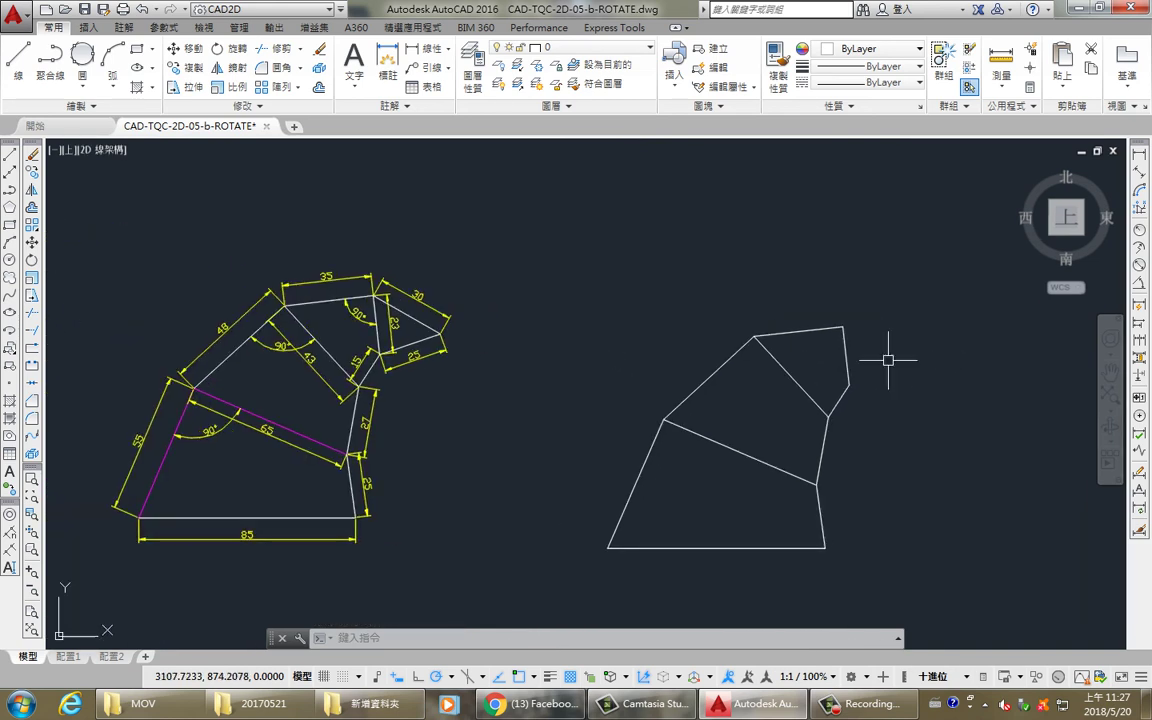
{"action": "type", "text": "c"}
{"action": "key", "text": "Return"}
{"action": "left_click", "coordinate": [843, 327]}
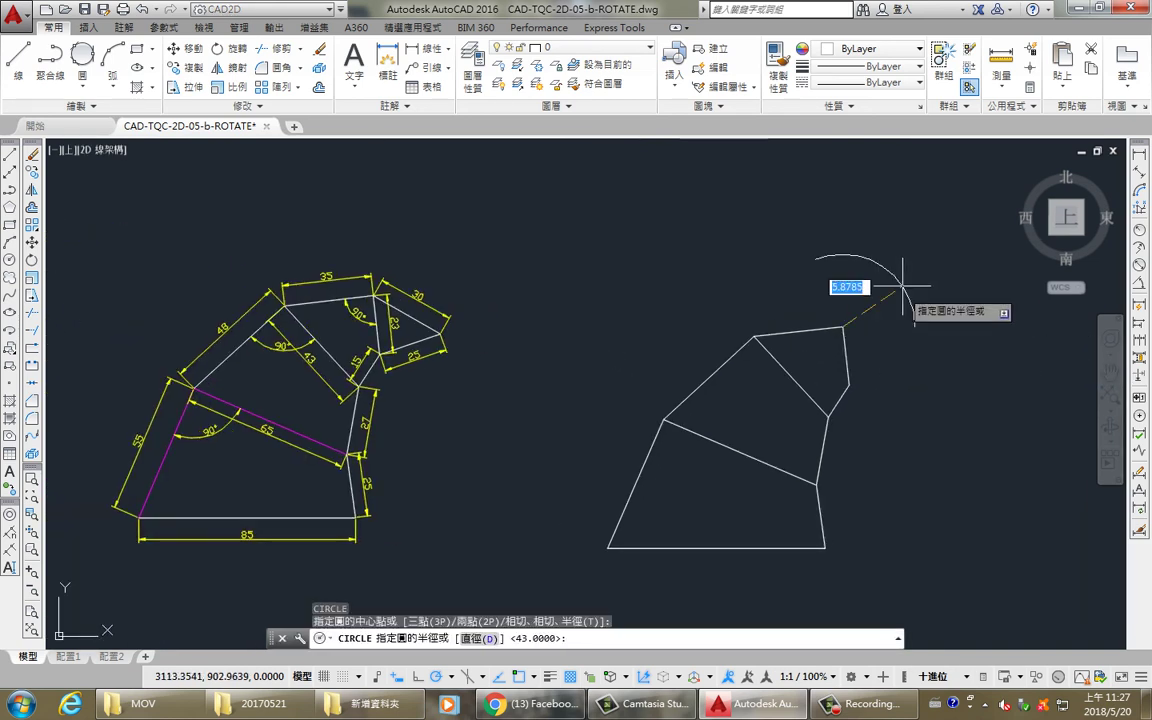
{"action": "key", "text": "Return"}
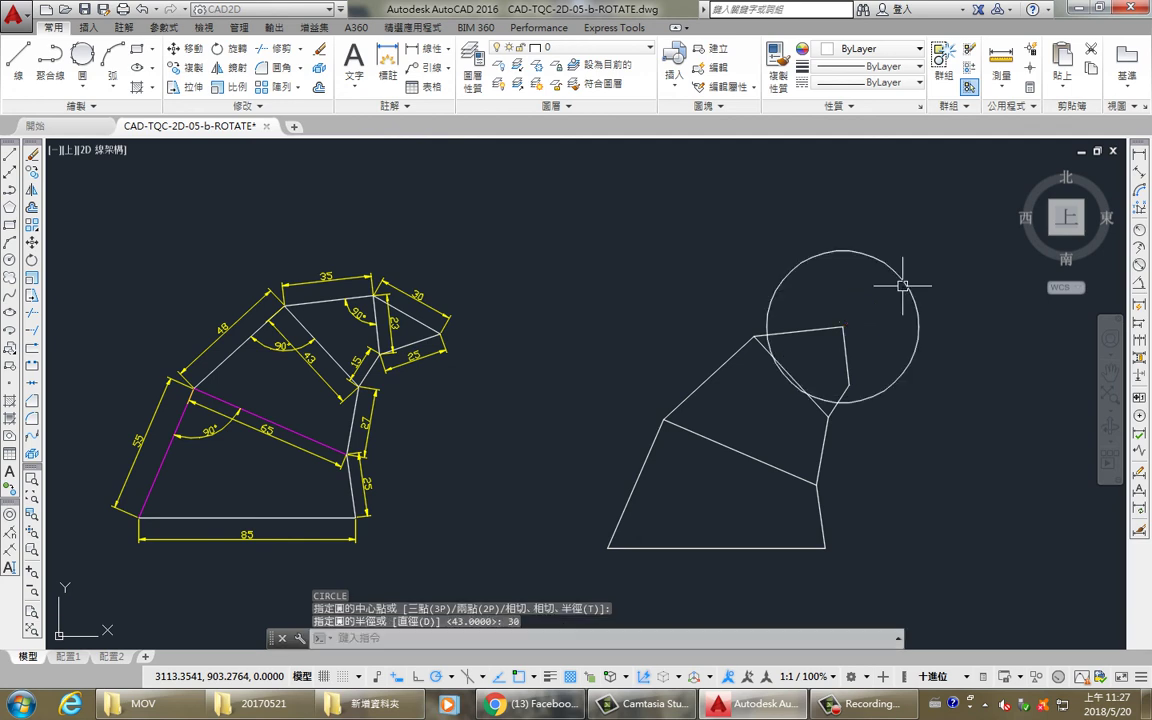
{"action": "type", "text": "c"}
{"action": "key", "text": "Return"}
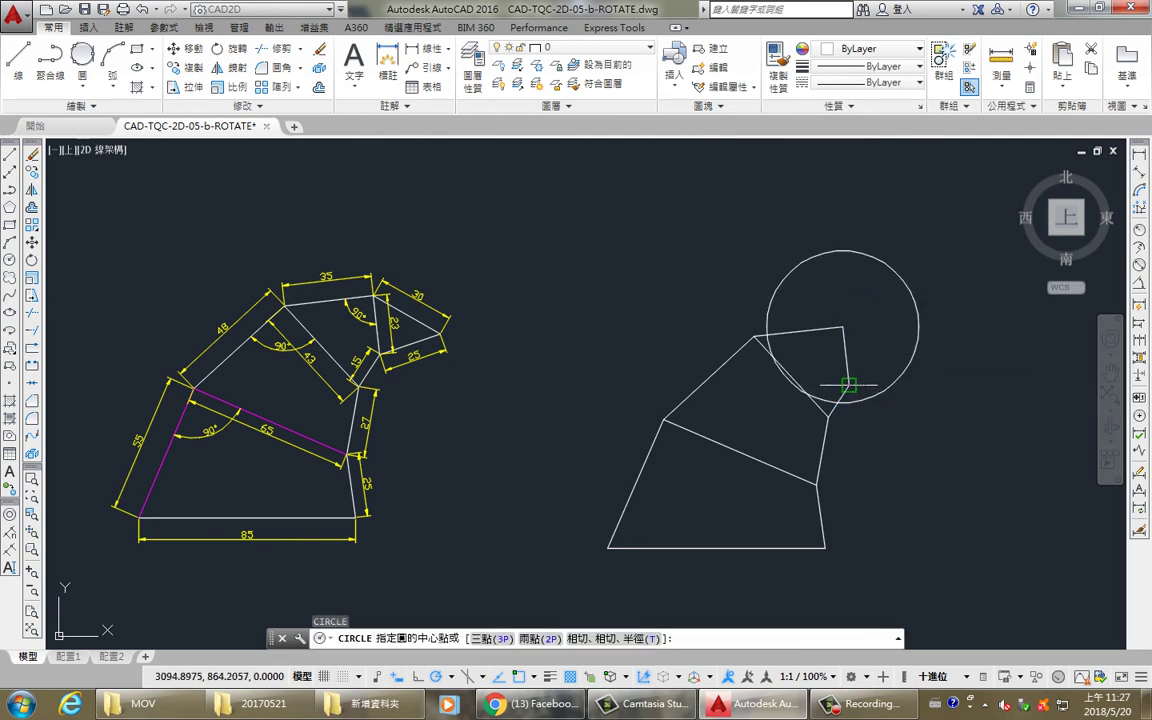
{"action": "left_click", "coordinate": [848, 386]}
{"action": "type", "text": "5"}
{"action": "key", "text": "Return"}
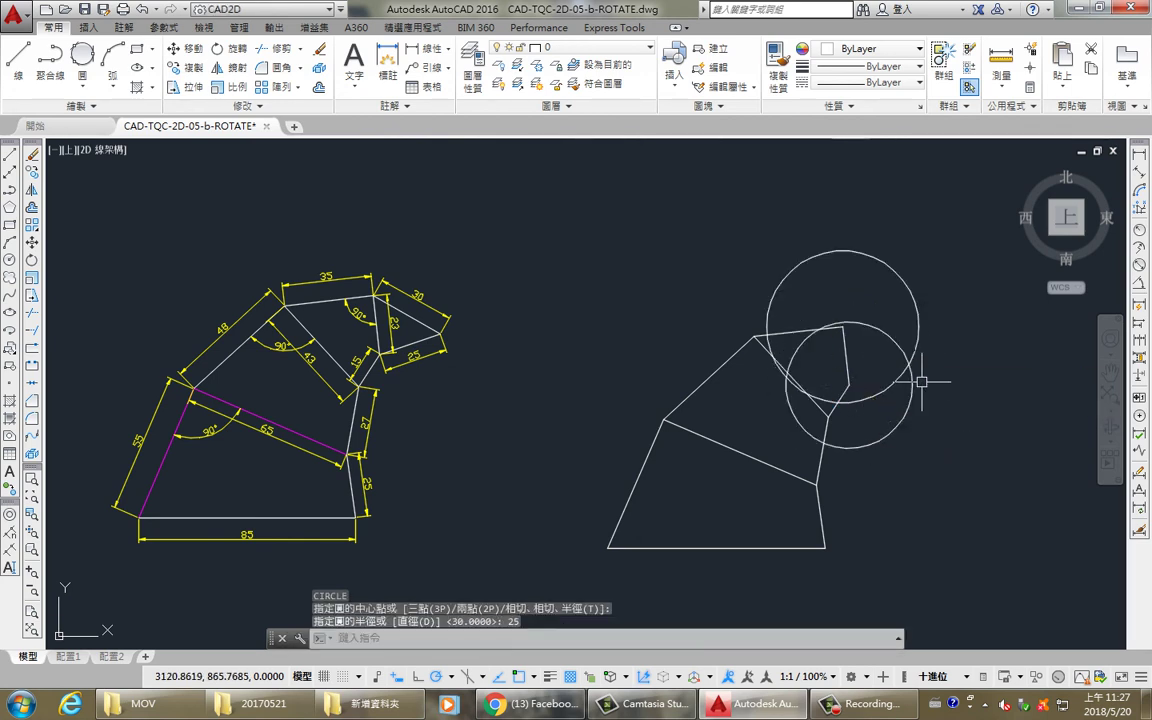
- Draw the triangle's 30 and 25 sides through the circles' intersection, then erase both circles
{"action": "type", "text": "l"}
{"action": "key", "text": "Return"}
{"action": "scroll", "coordinate": [906, 365], "scroll_direction": "up", "scroll_amount": 4}
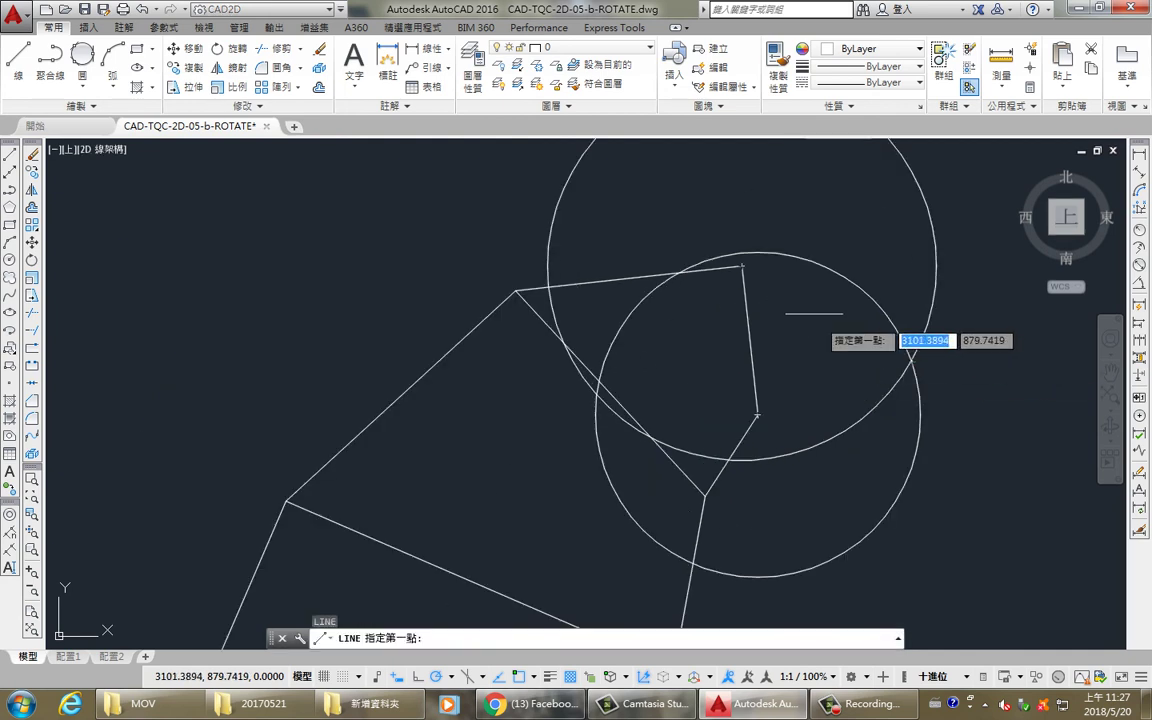
{"action": "left_click", "coordinate": [742, 266]}
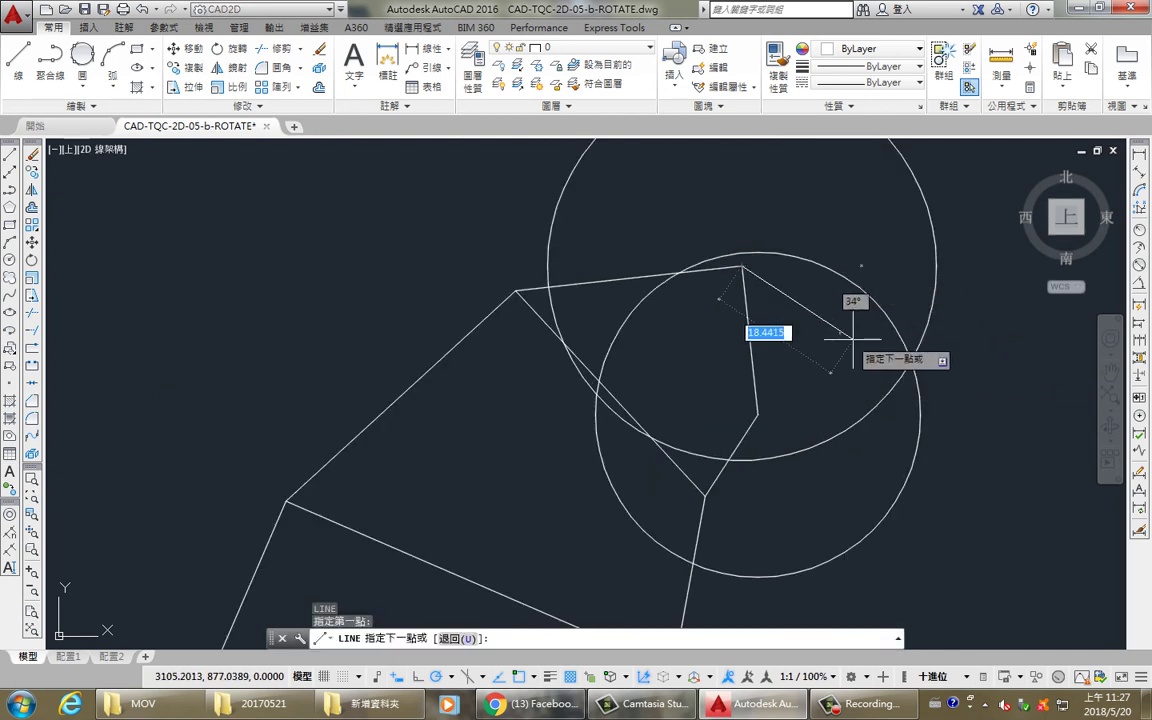
{"action": "left_click", "coordinate": [910, 360]}
{"action": "left_click", "coordinate": [758, 413]}
{"action": "key", "text": "Return"}
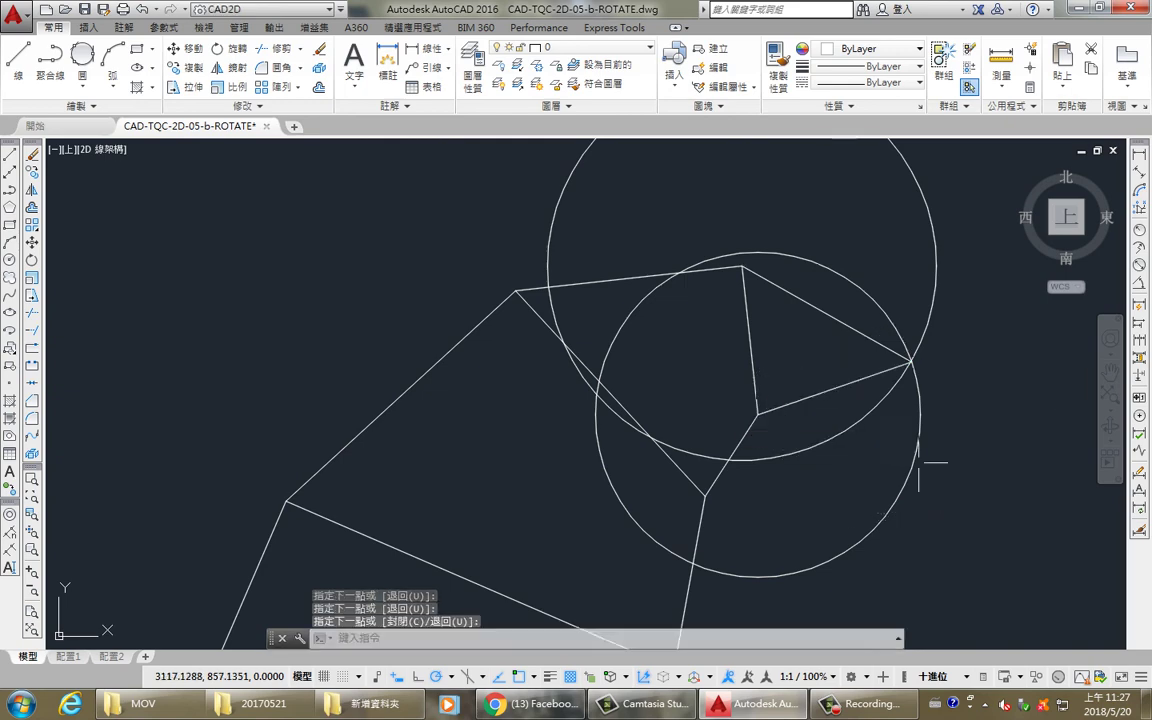
{"action": "left_click", "coordinate": [915, 465]}
{"action": "left_click", "coordinate": [816, 410]}
{"action": "key", "text": "Delete"}
- Zoom out and pan until both white copies and their dimensioned originals are visible
{"action": "scroll", "coordinate": [785, 340], "scroll_direction": "down", "scroll_amount": 1}
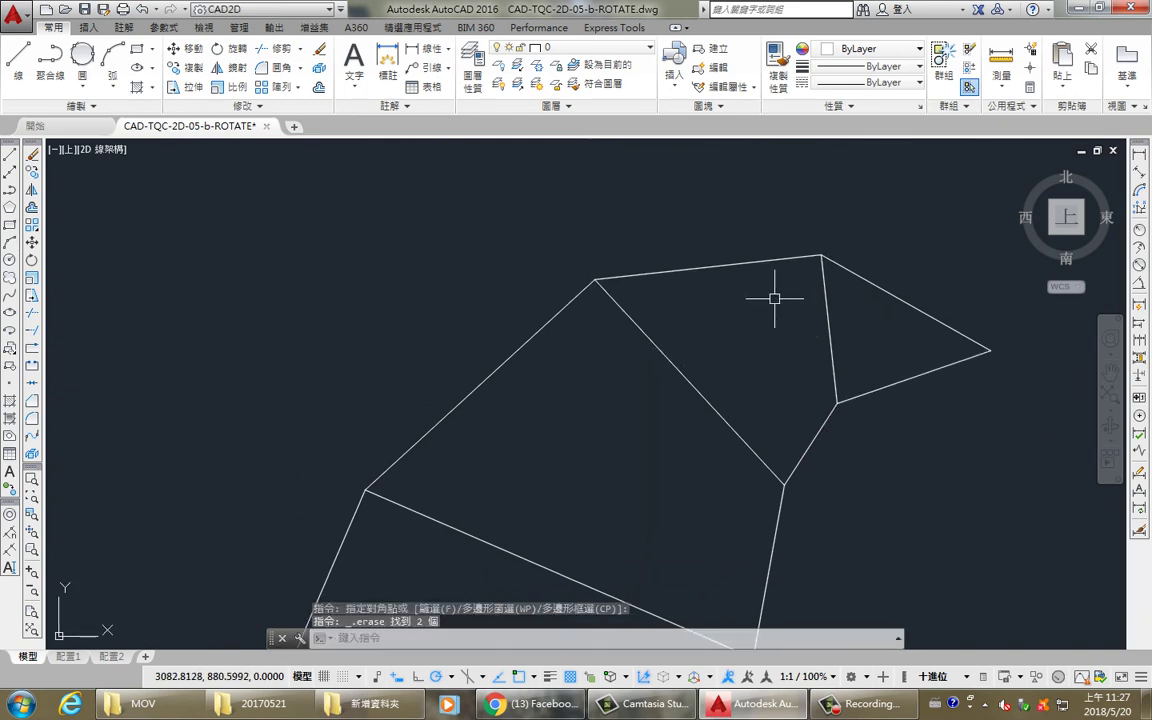
{"action": "scroll", "coordinate": [800, 350], "scroll_direction": "down", "scroll_amount": 5}
{"action": "scroll", "coordinate": [700, 400], "scroll_direction": "down", "scroll_amount": 1}
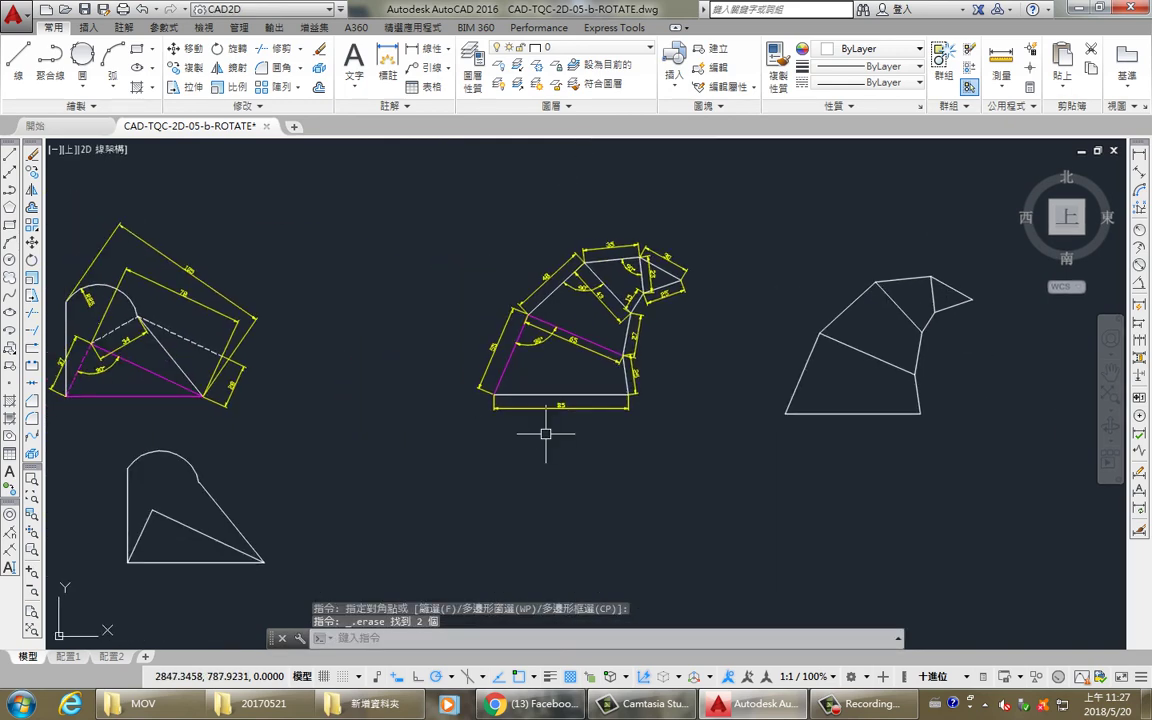
{"action": "scroll", "coordinate": [689, 386], "scroll_direction": "down", "scroll_amount": 1}
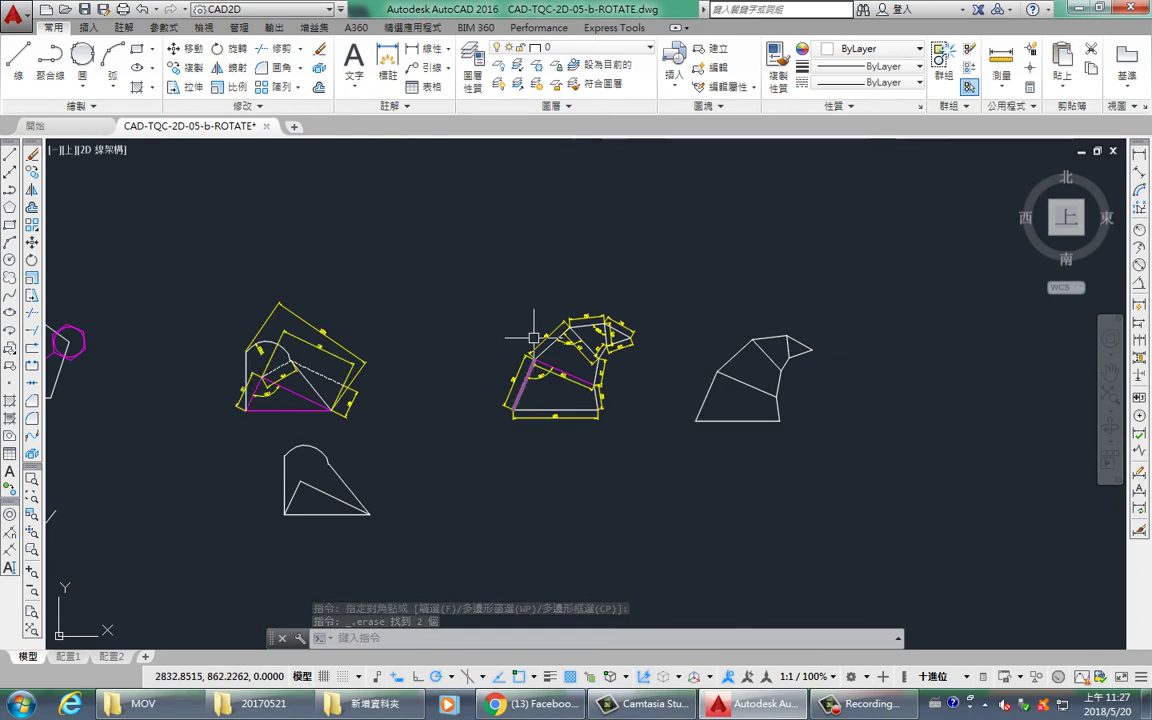
{"action": "middle_click_drag", "start_coordinate": [544, 397], "coordinate": [574, 406]}
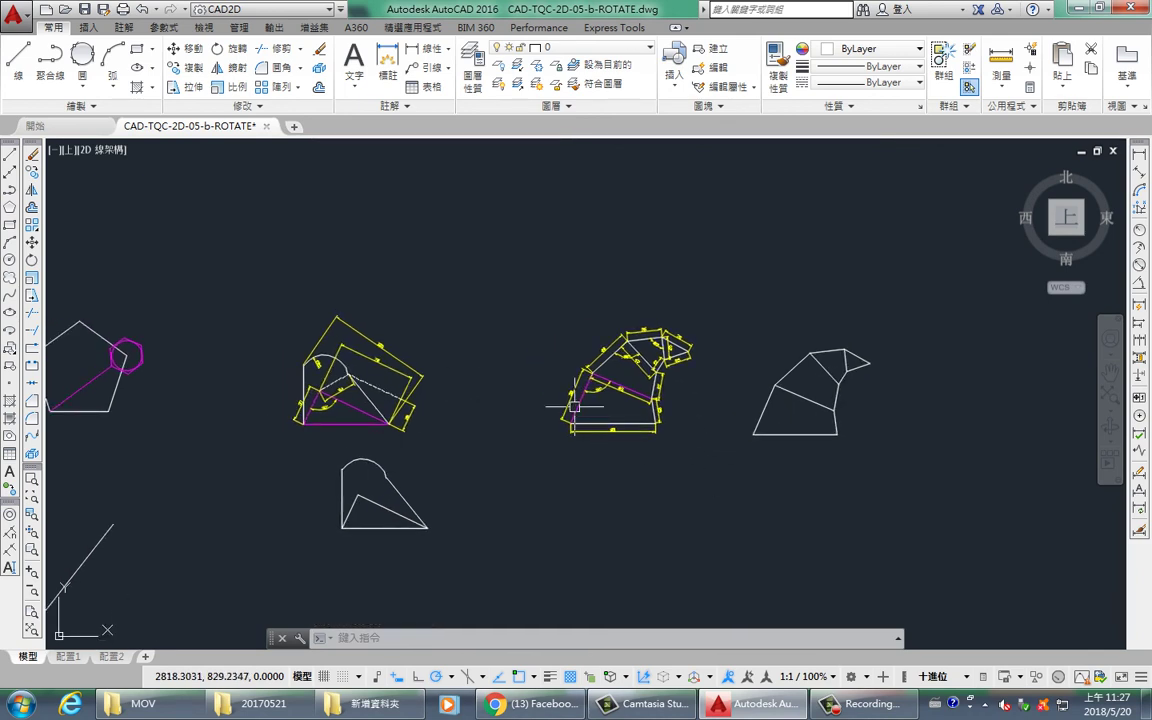